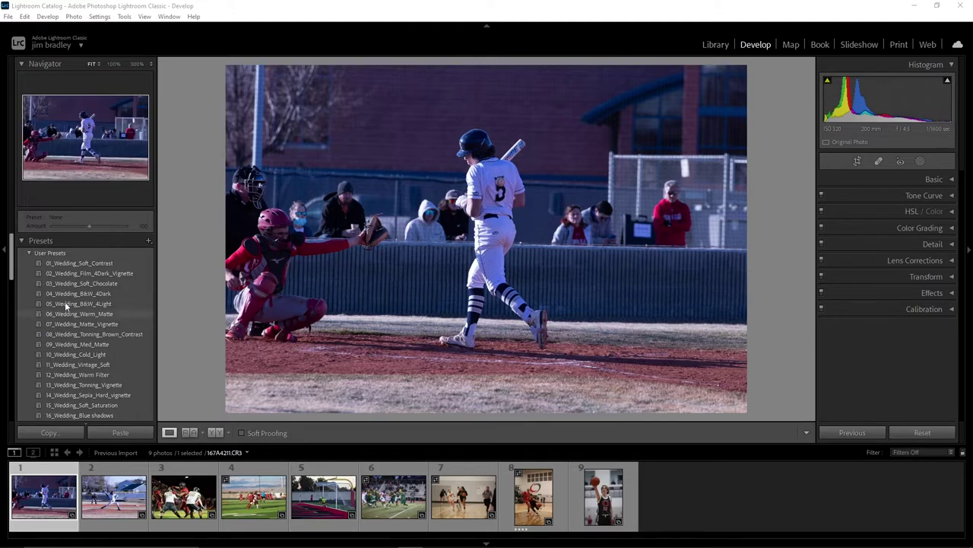
Step: Collapse the Presets panel and check the batter's jersey number at 100% before returning to Fit
click(24, 240)
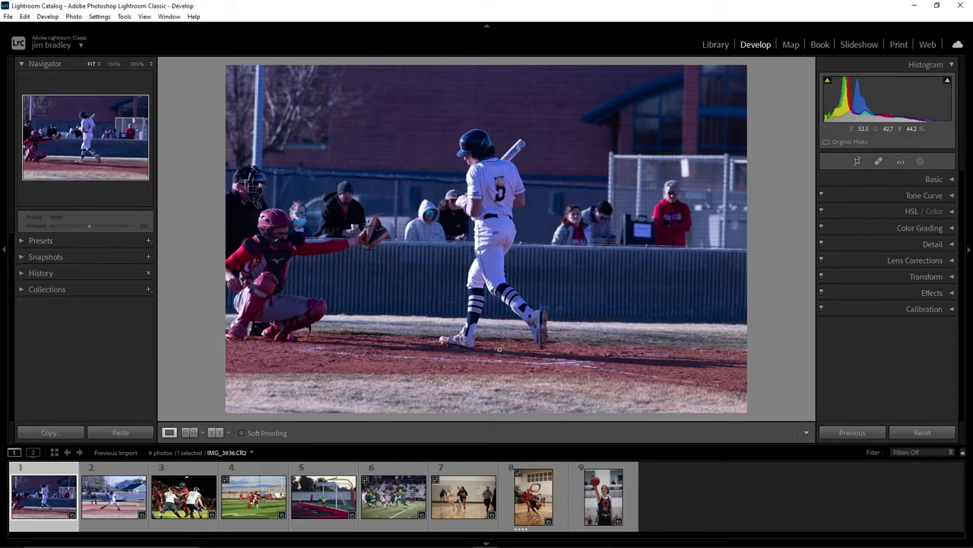
click(500, 179)
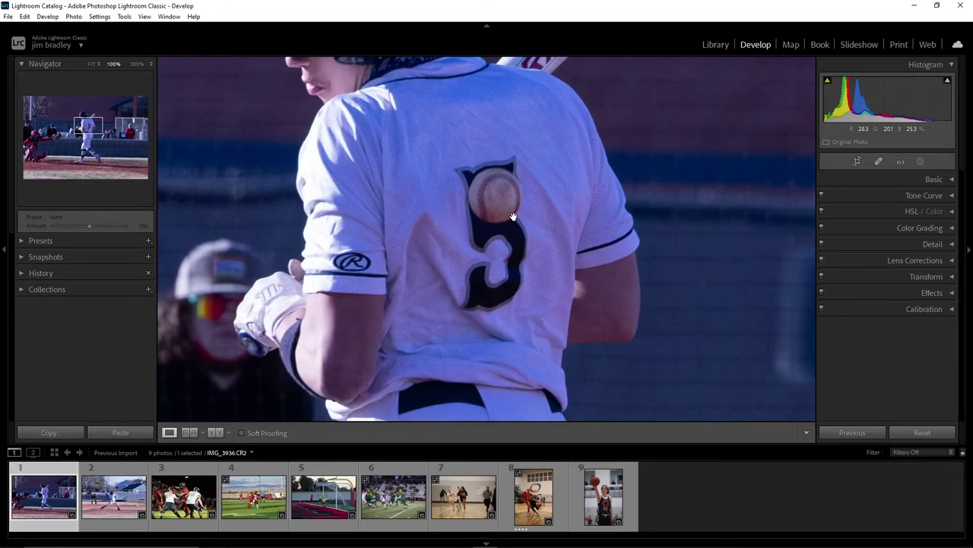
click(505, 214)
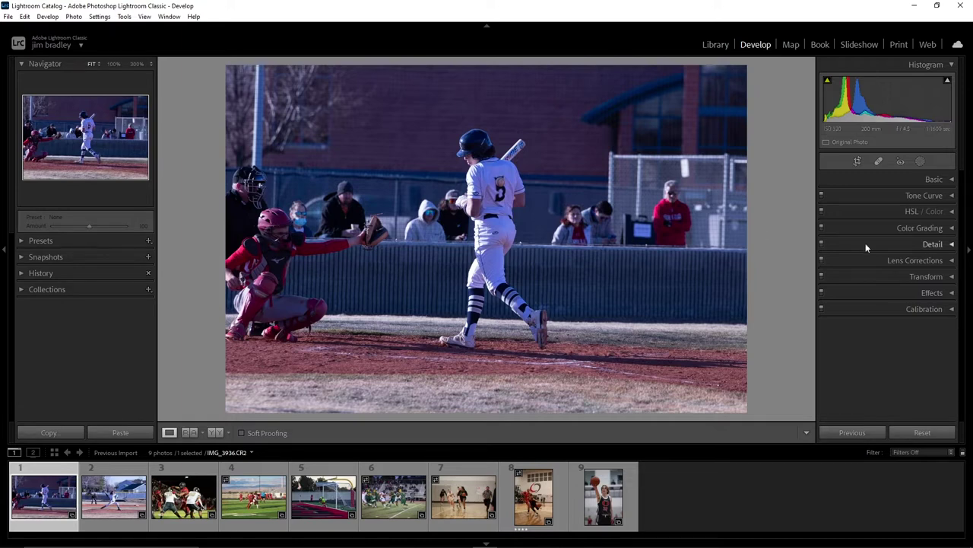
click(918, 259)
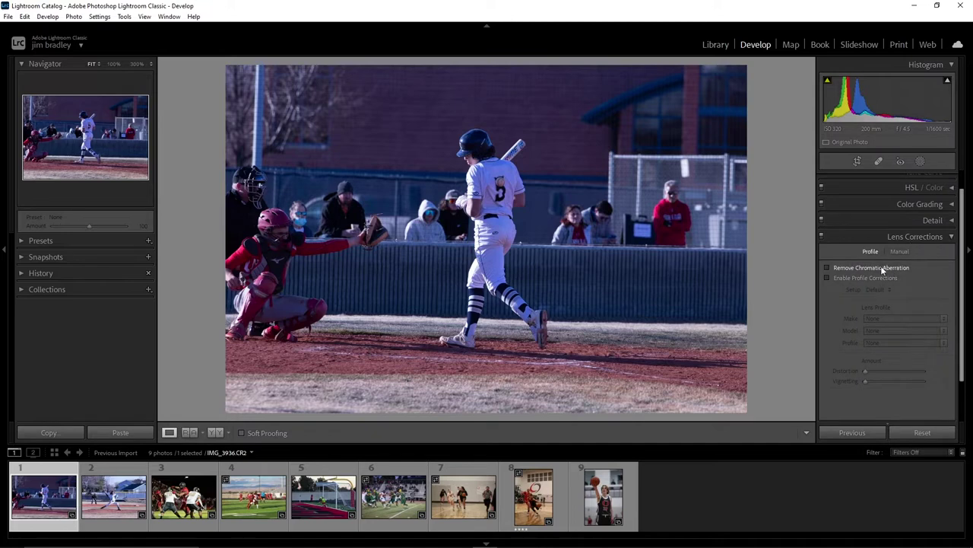
Step: Enable Remove Chromatic Aberration and the Sigma 70-200mm profile corrections, toggling them to compare
click(882, 270)
click(884, 279)
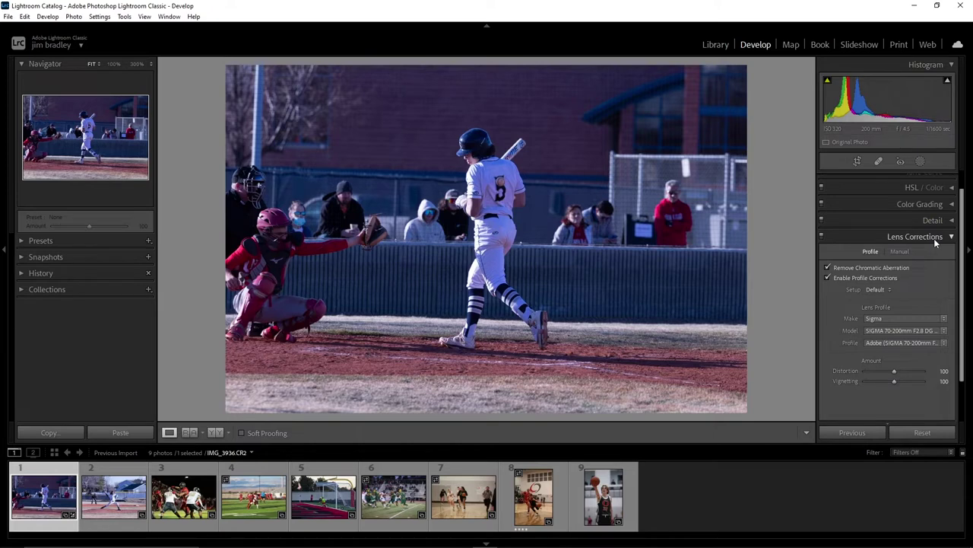
click(828, 268)
click(828, 278)
click(828, 267)
click(828, 278)
click(828, 278)
click(827, 277)
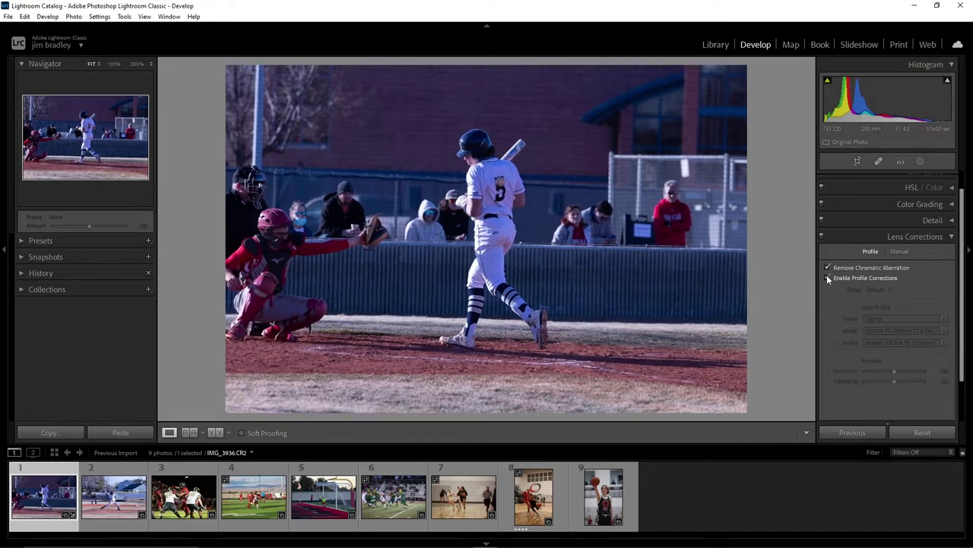
click(827, 278)
click(828, 277)
click(914, 237)
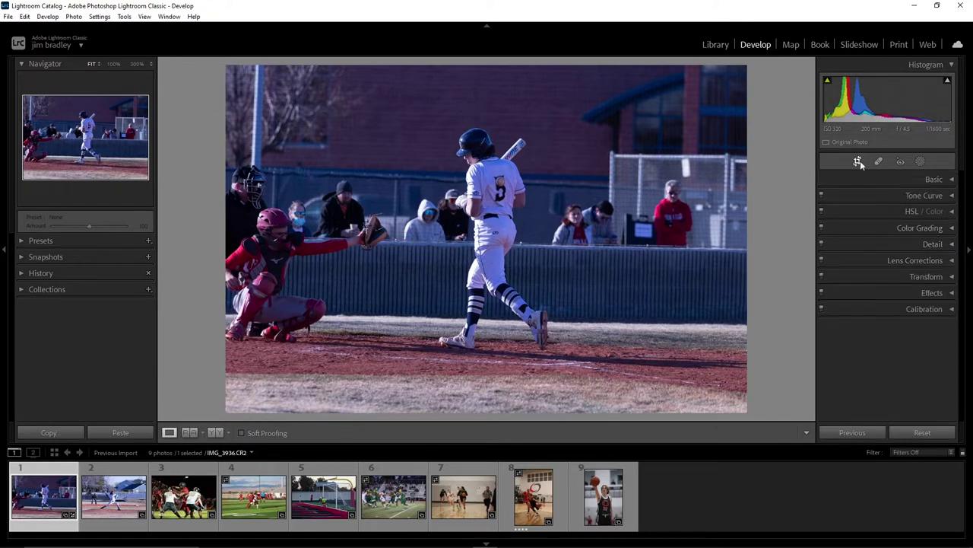
Step: Crop the baseball photo inward from the top-right, bottom and right, undoing the rotation
click(857, 161)
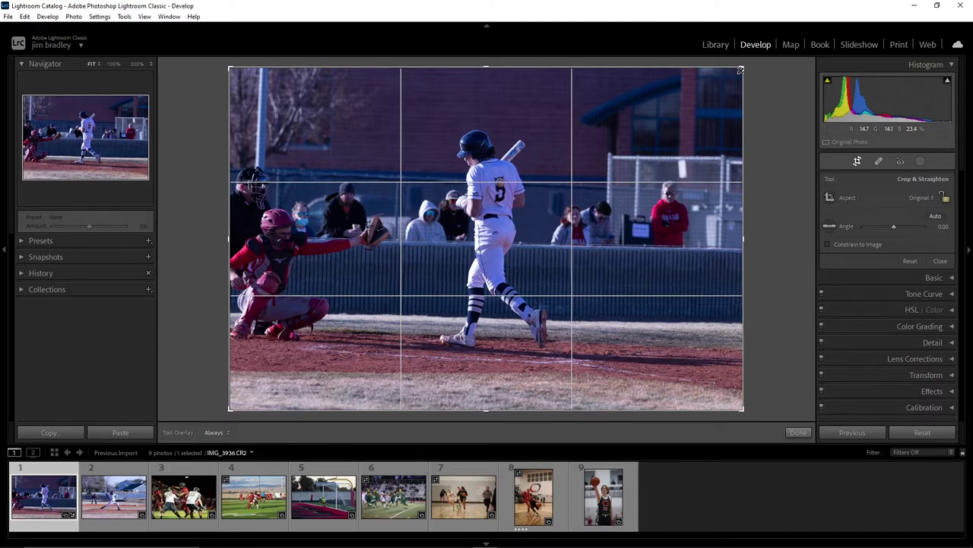
drag(740, 70, 665, 88)
drag(486, 389, 485, 361)
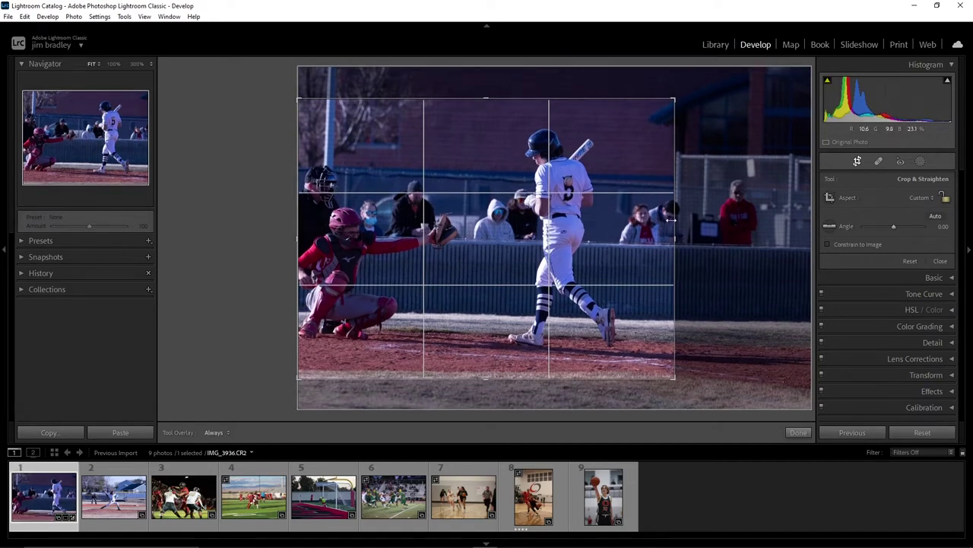
drag(674, 236, 684, 237)
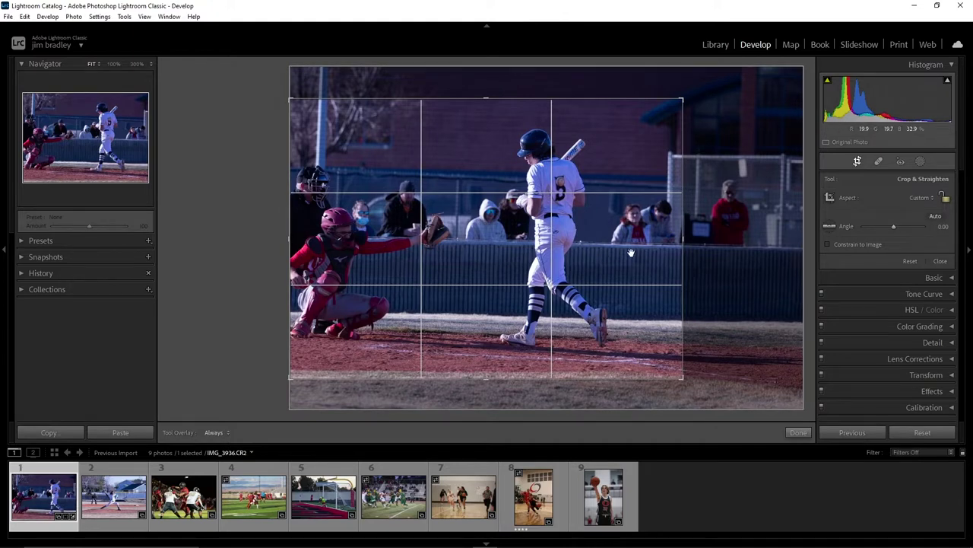
drag(690, 91, 685, 90)
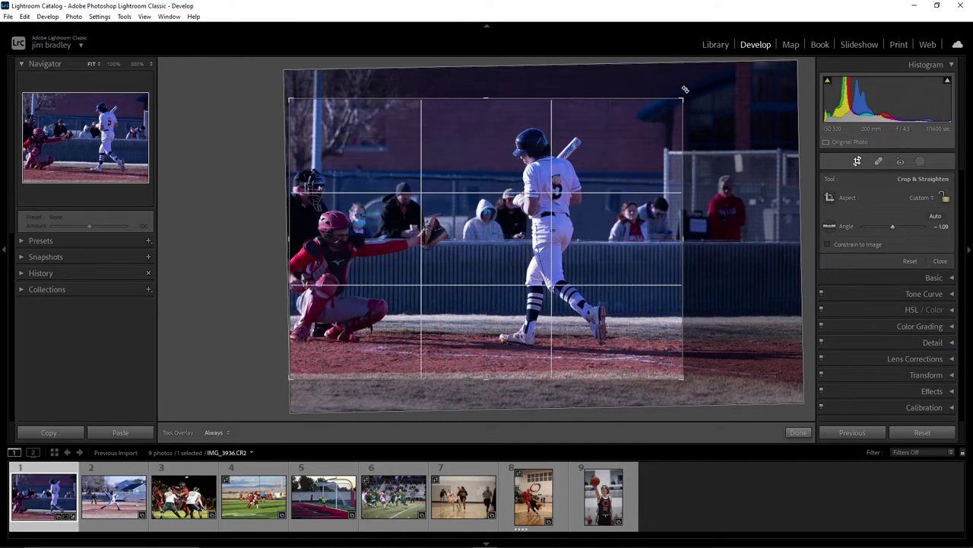
key(Return)
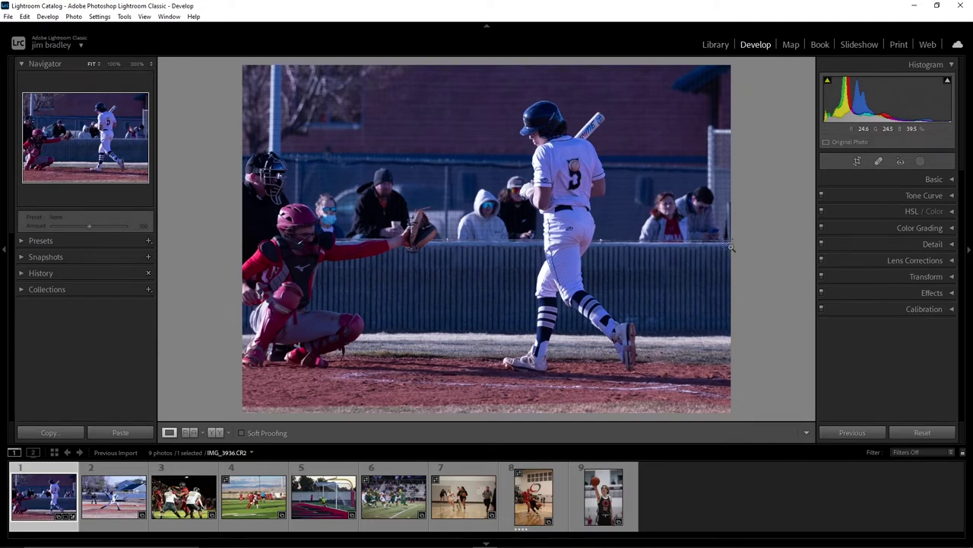
key(ctrl+z)
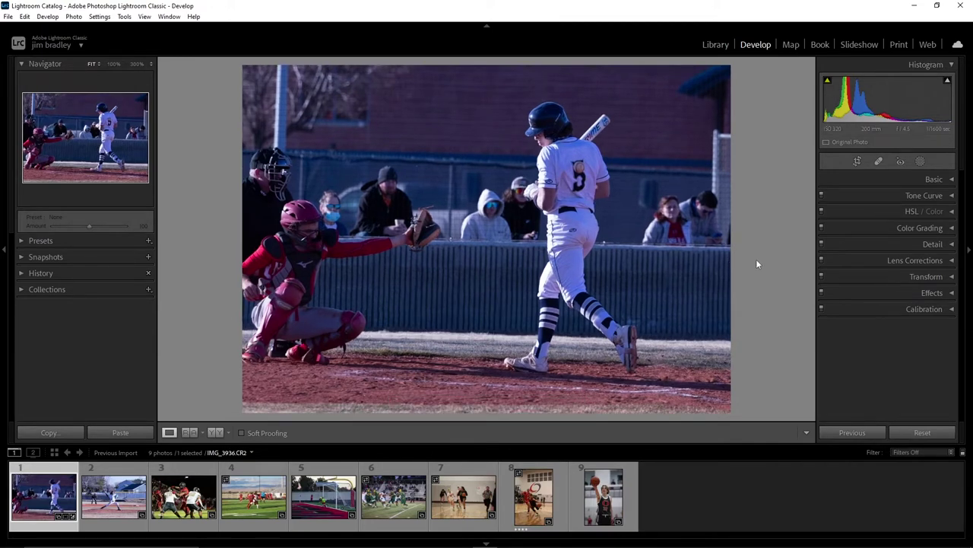
click(928, 277)
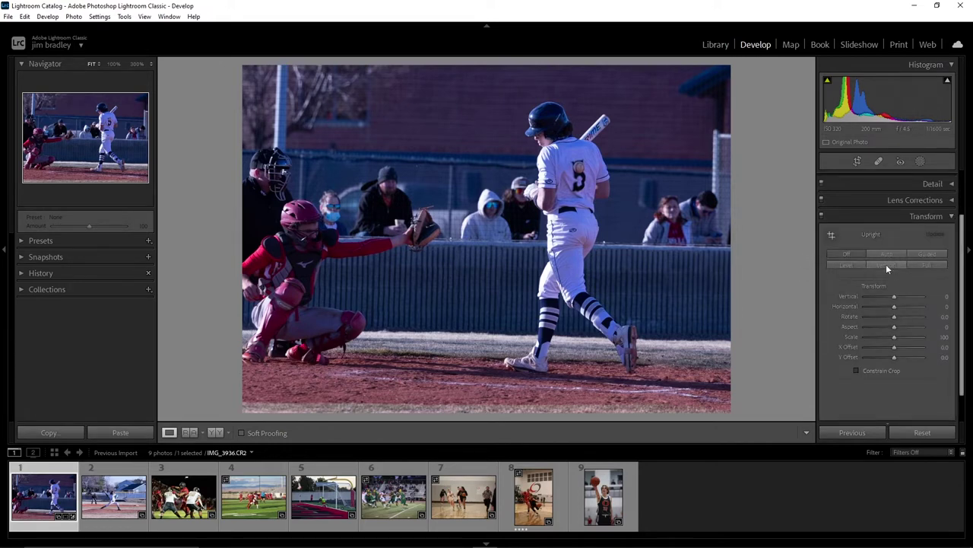
Step: Try the Upright Vertical perspective correction, then set Upright back to Off
click(879, 265)
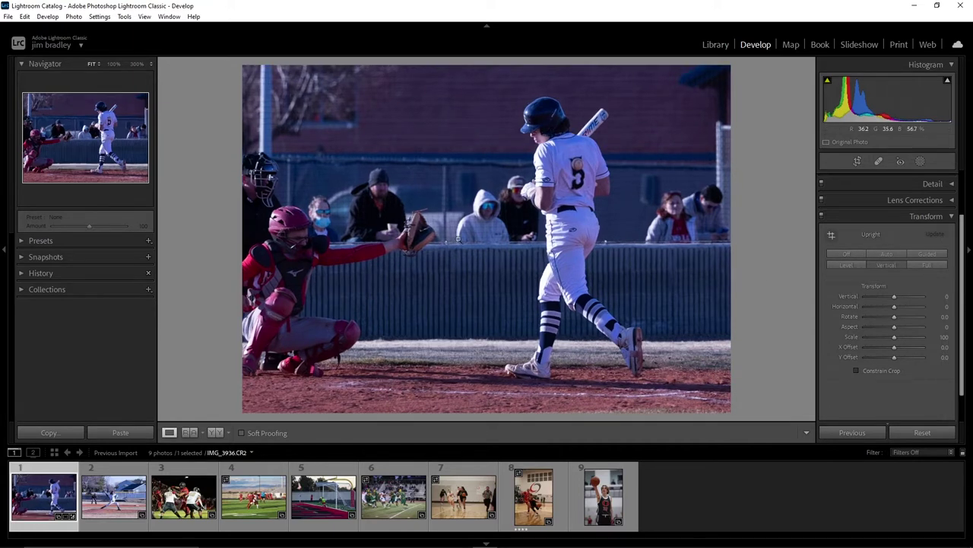
click(857, 162)
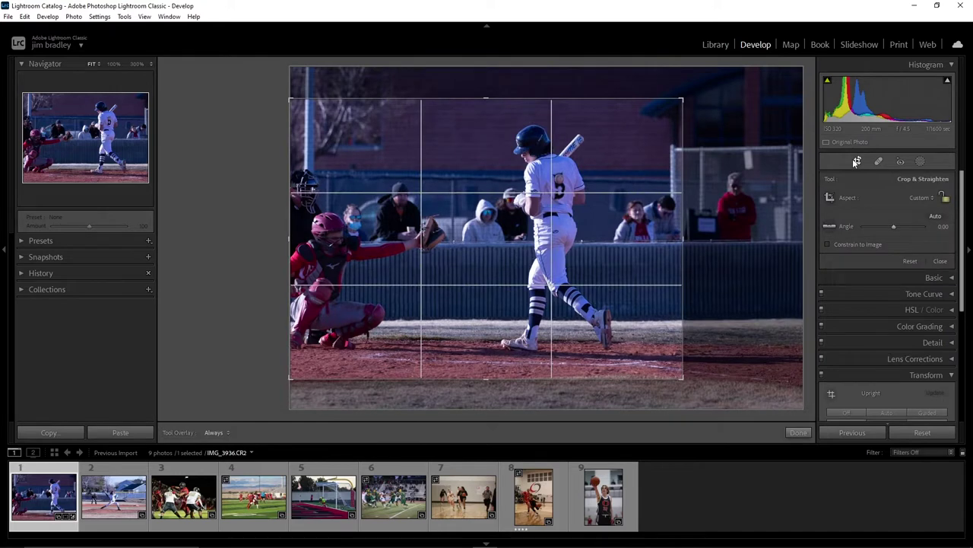
click(857, 162)
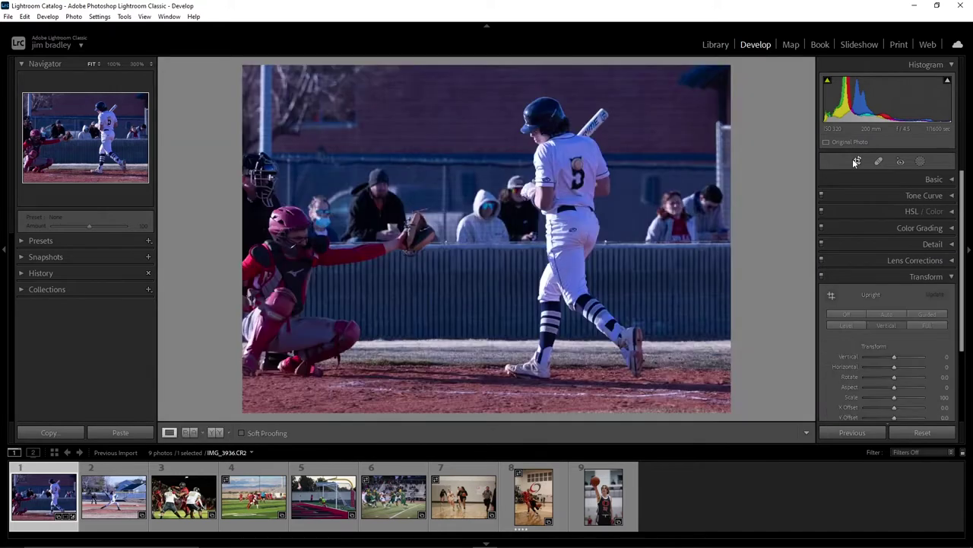
click(849, 313)
click(884, 326)
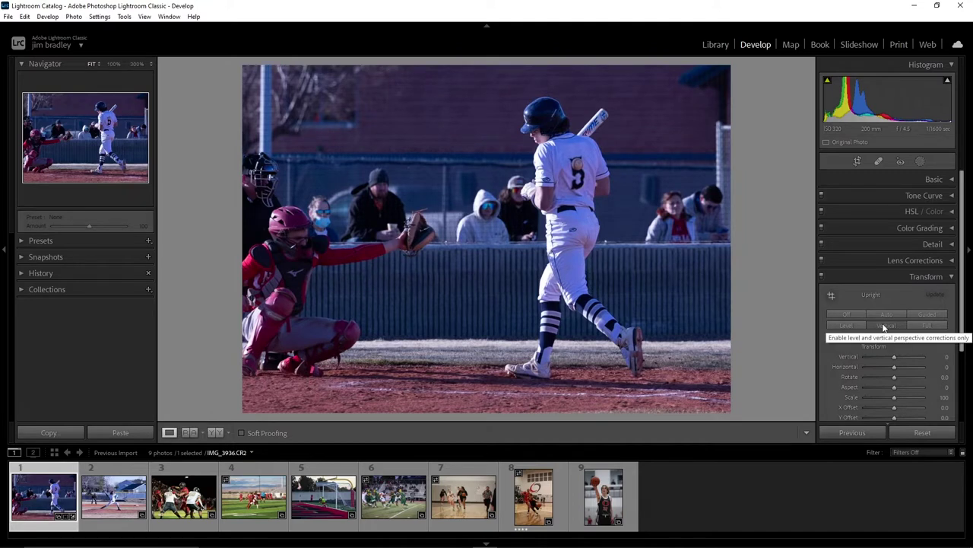
click(856, 313)
Step: Rotate the crop about -1.1 degrees to straighten the photo and commit it
click(857, 162)
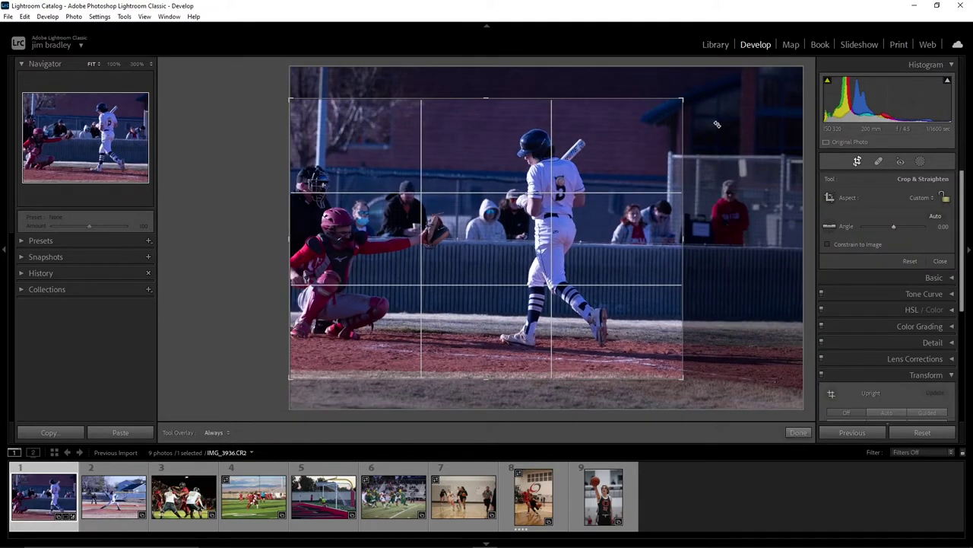
drag(690, 94, 689, 89)
key(Return)
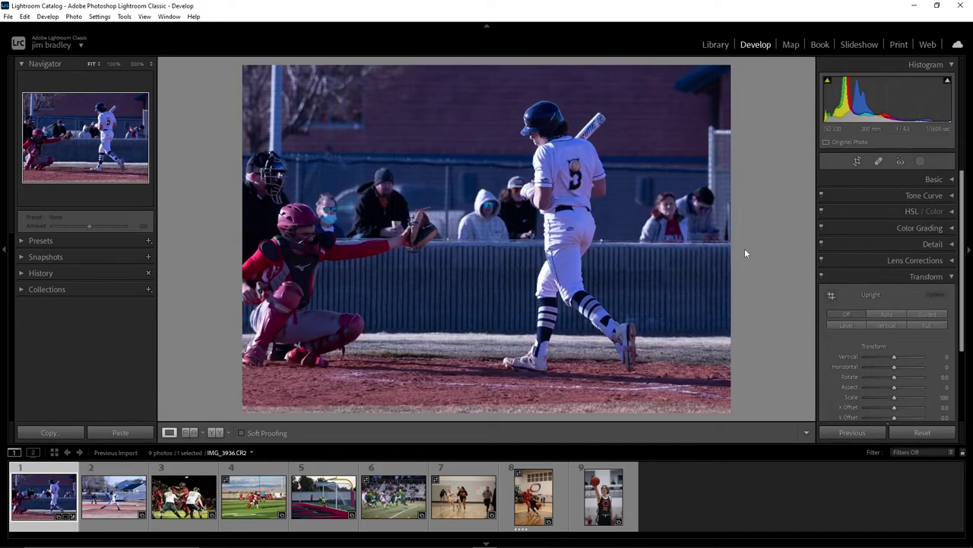
Step: Set white balance to Auto after trying Daylight, apply Auto tone, and view Before/After
click(927, 276)
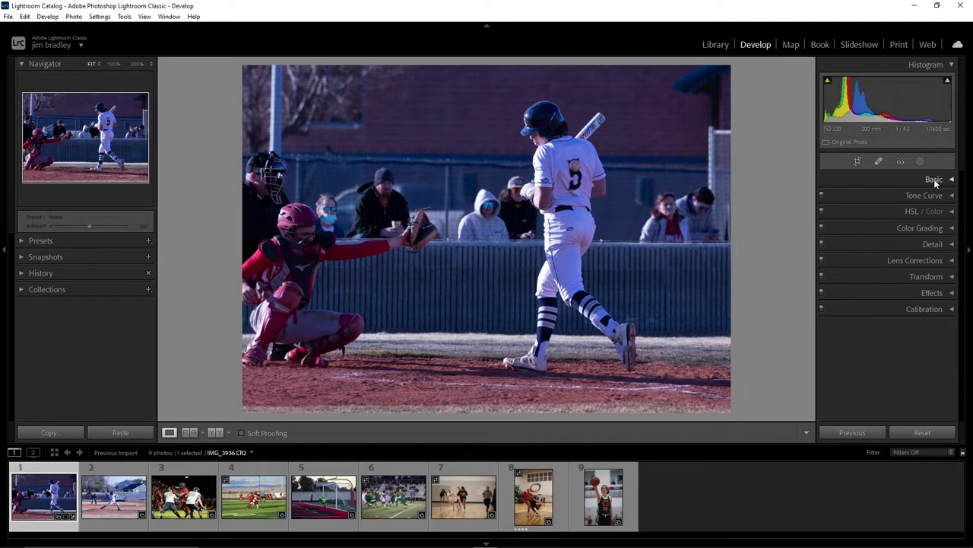
click(934, 179)
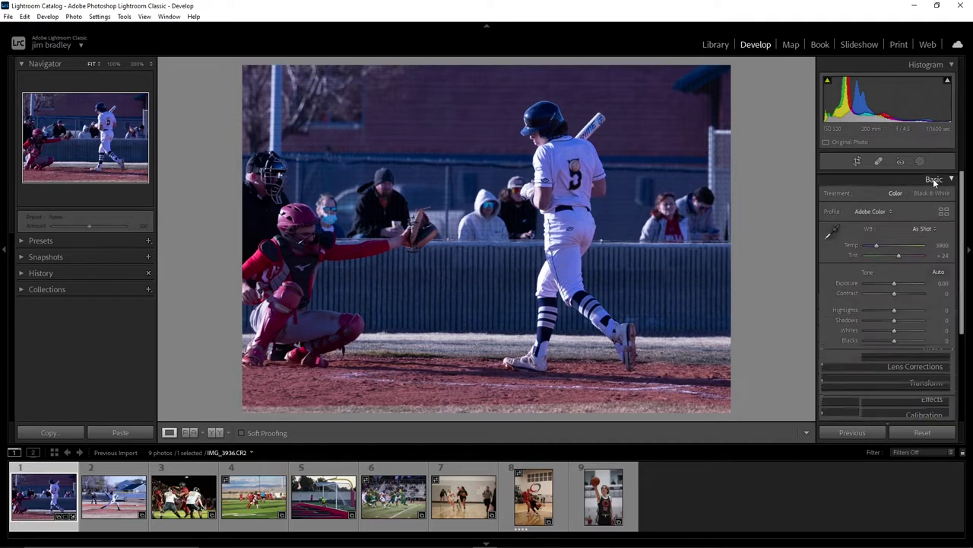
click(924, 229)
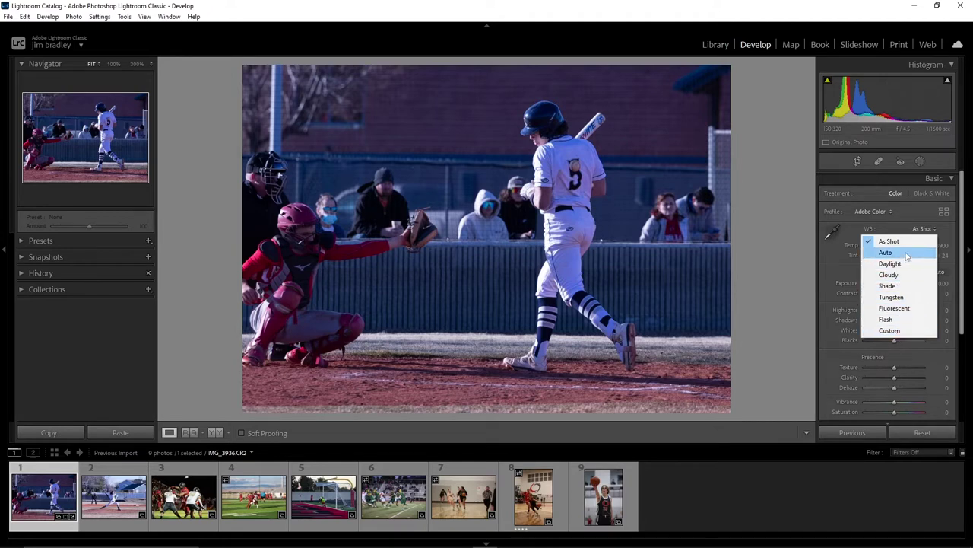
click(906, 254)
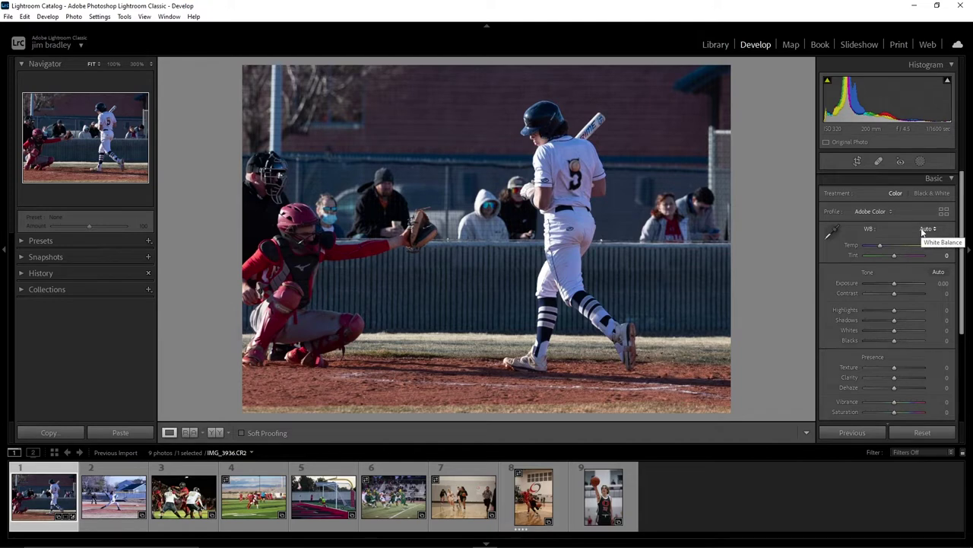
click(923, 232)
click(926, 260)
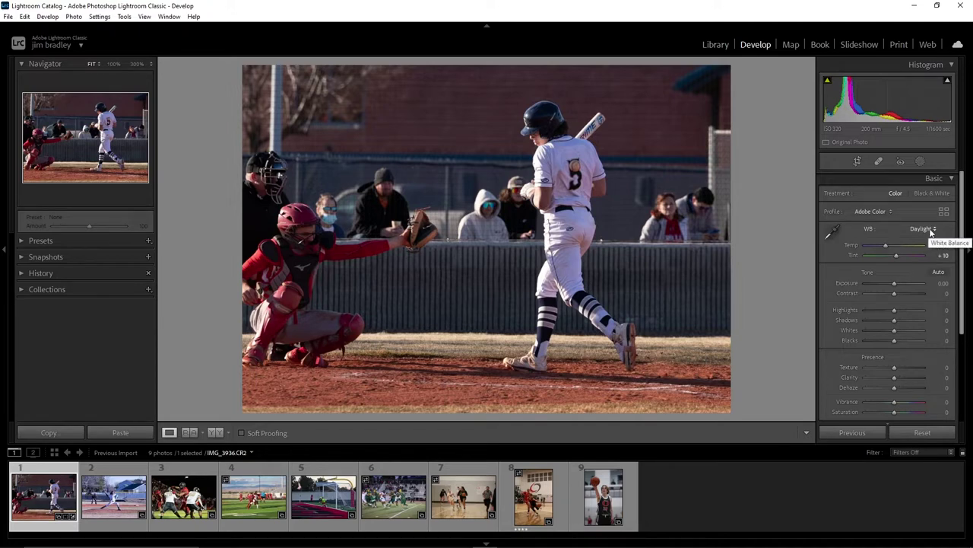
click(930, 231)
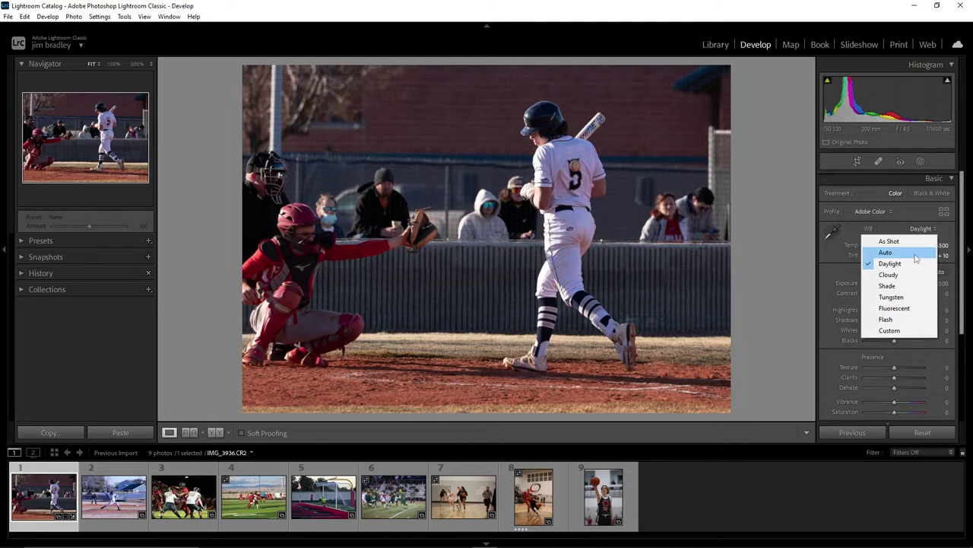
click(915, 258)
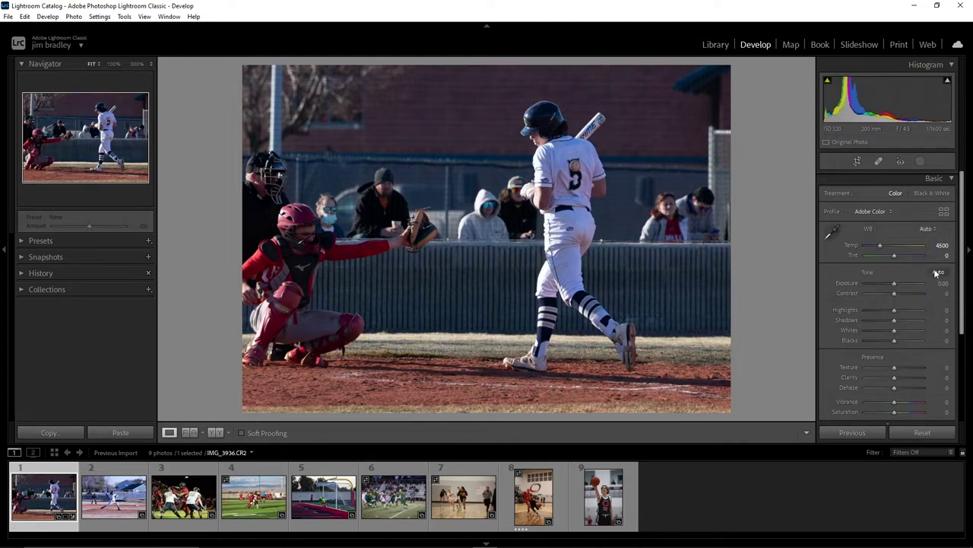
click(938, 273)
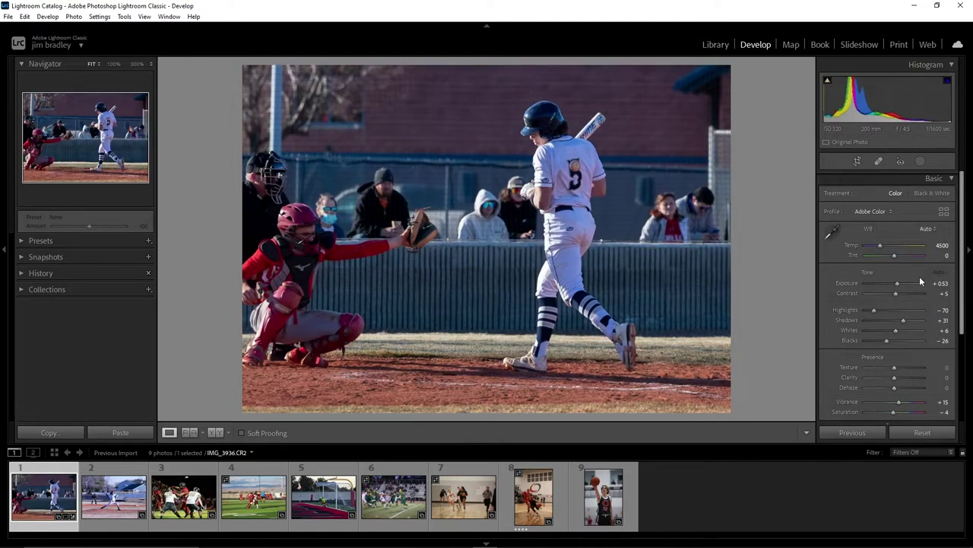
click(217, 433)
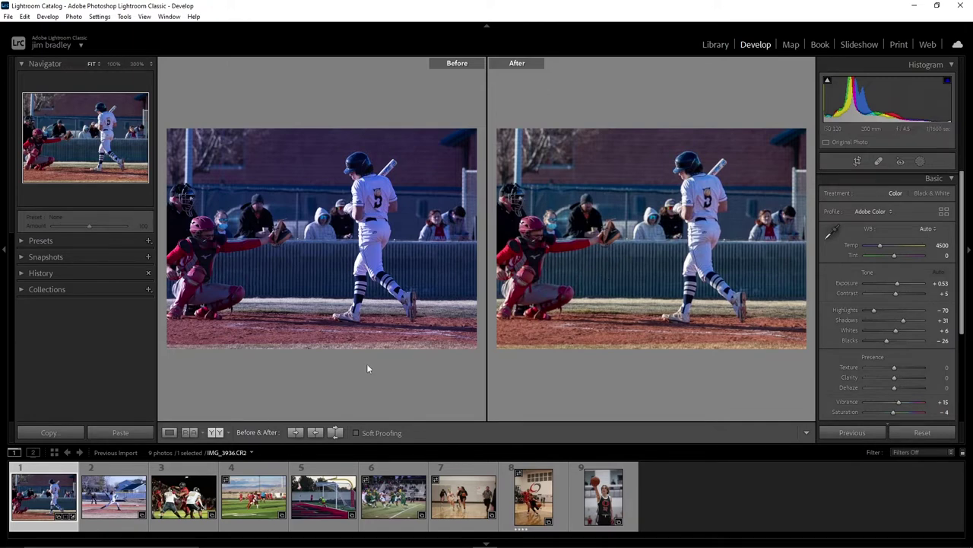
Step: Return to Loupe view and set contrast +18, highlights -100, shadows -4, blacks -25
click(169, 433)
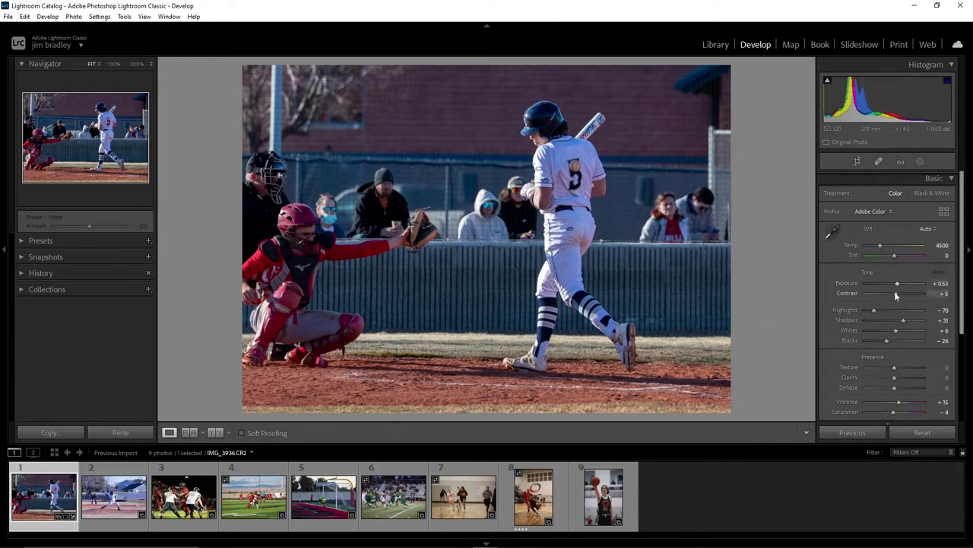
drag(895, 295, 901, 297)
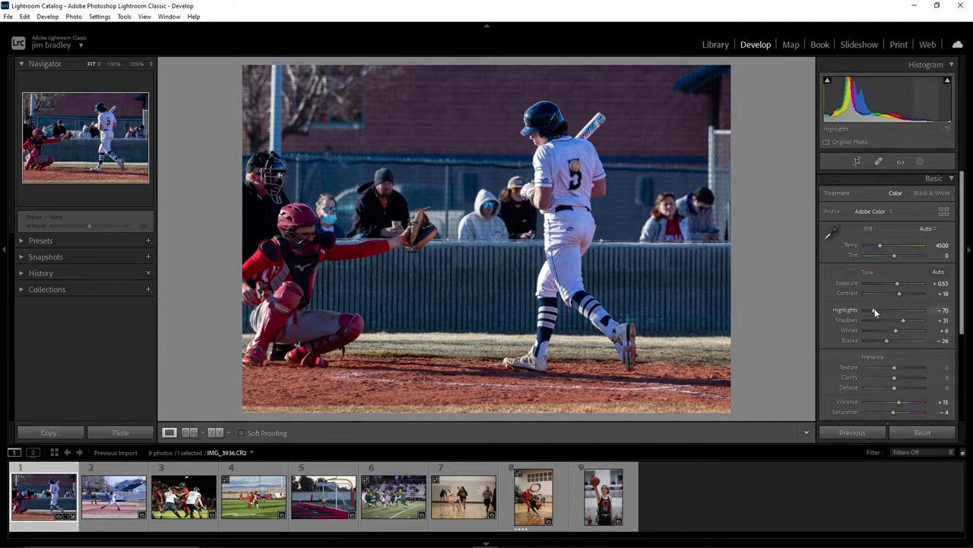
drag(875, 308, 865, 309)
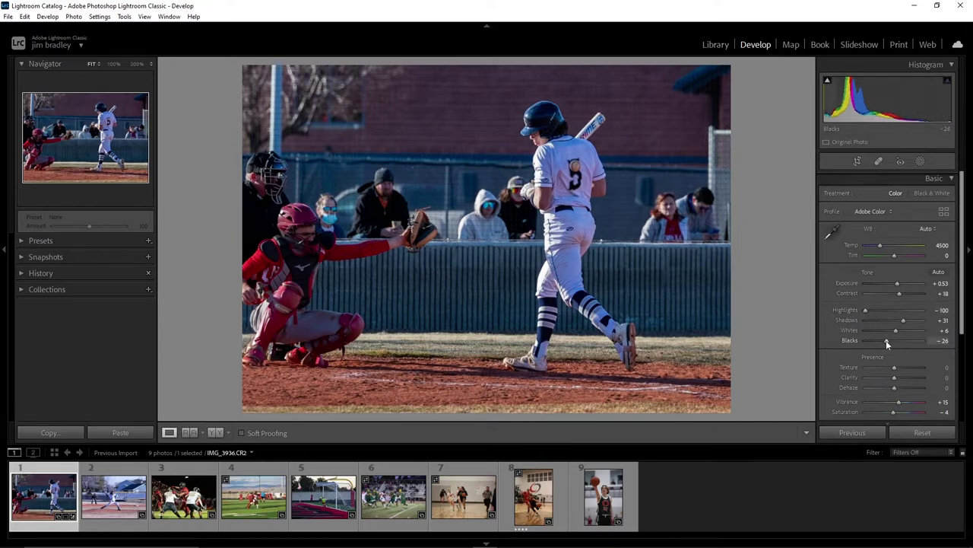
mouse_move(886, 340)
mouse_down()
mouse_move(895, 321)
mouse_move(884, 322)
mouse_move(893, 322)
mouse_up()
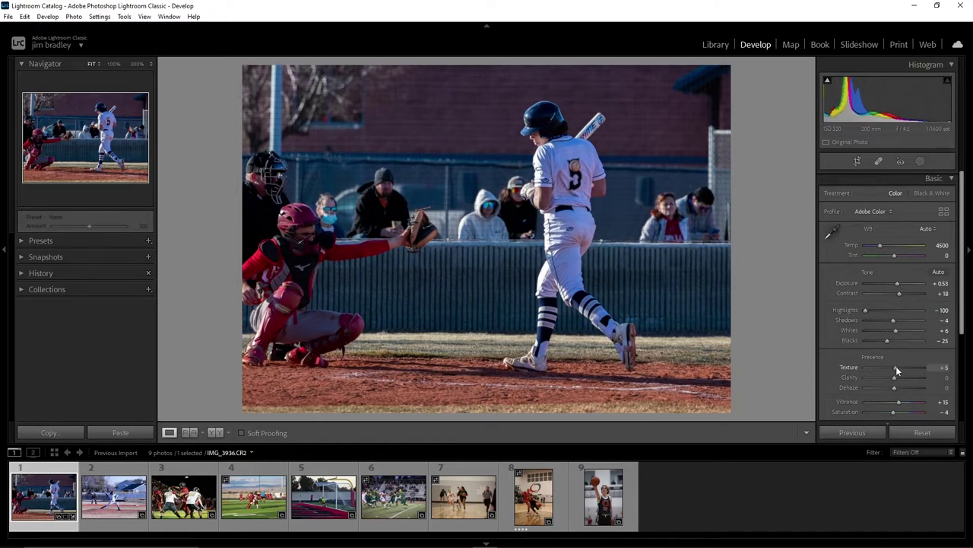
Step: Set texture to +16 and clarity to +2 after previewing extreme values
mouse_move(896, 366)
mouse_down()
mouse_move(961, 368)
mouse_move(862, 369)
mouse_up()
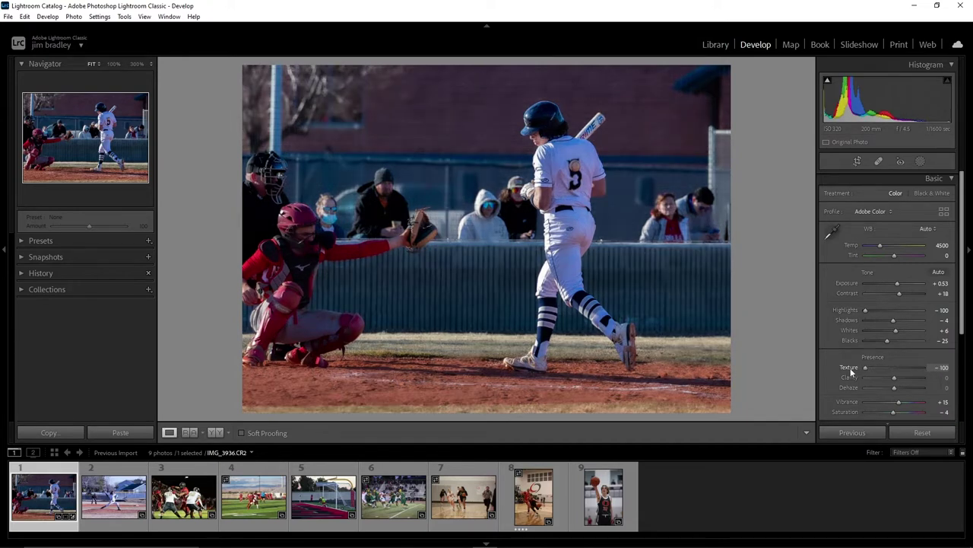
drag(854, 368, 940, 370)
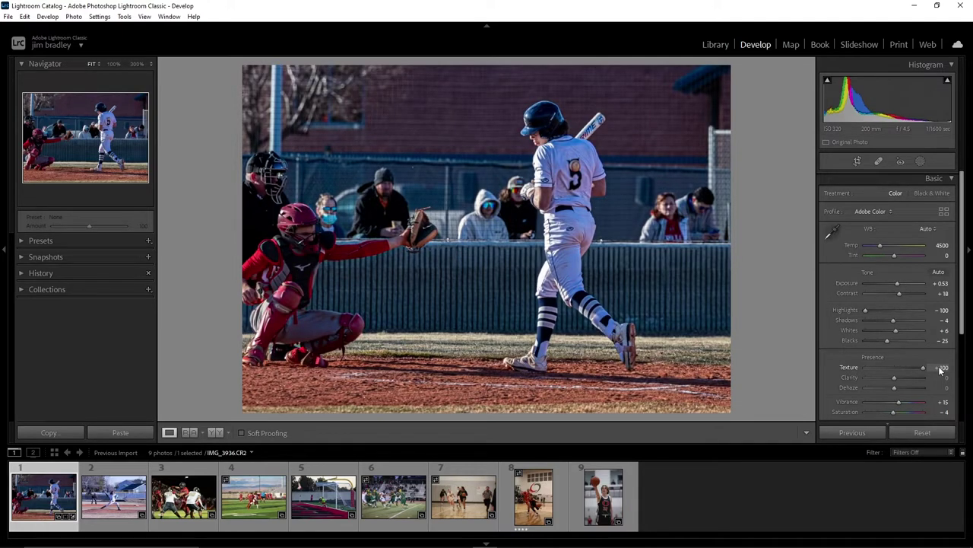
drag(940, 369, 898, 370)
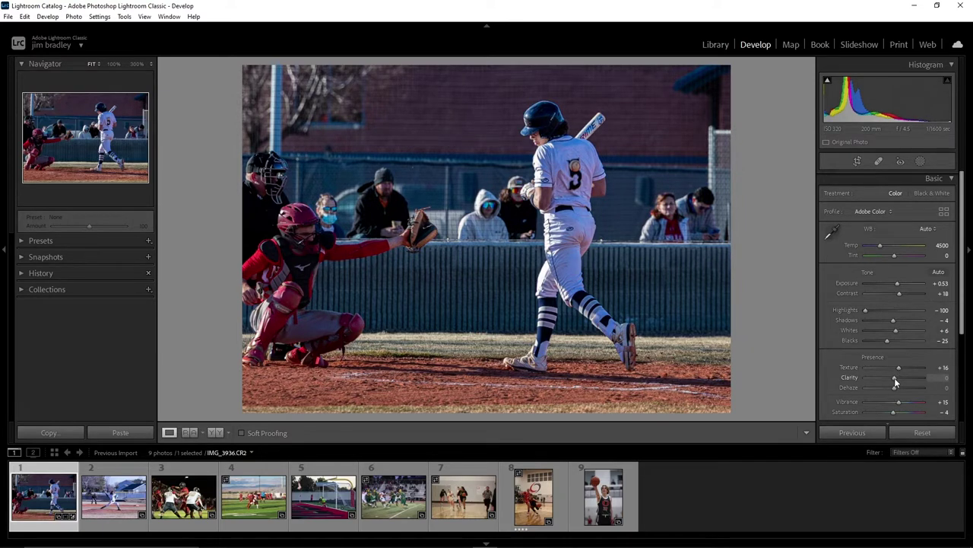
drag(899, 378, 938, 381)
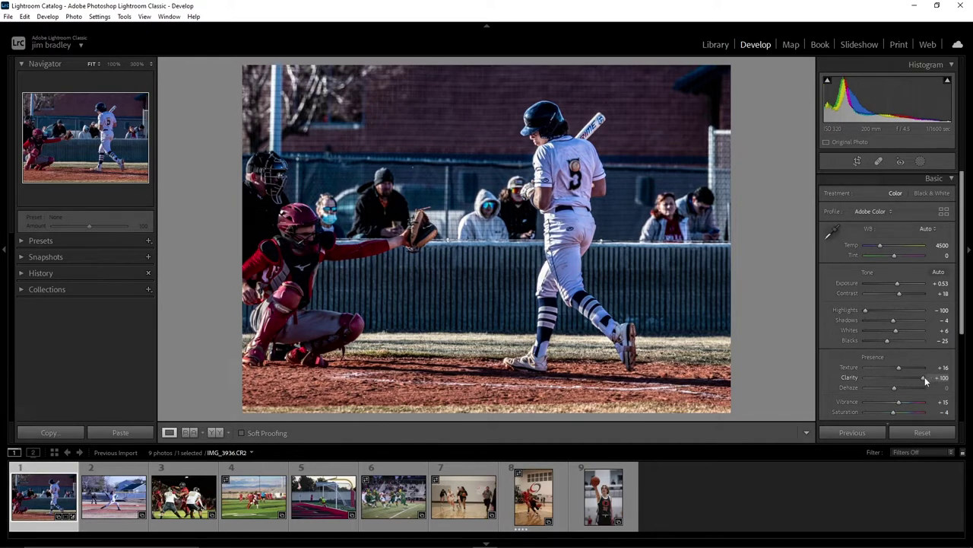
drag(924, 378, 854, 380)
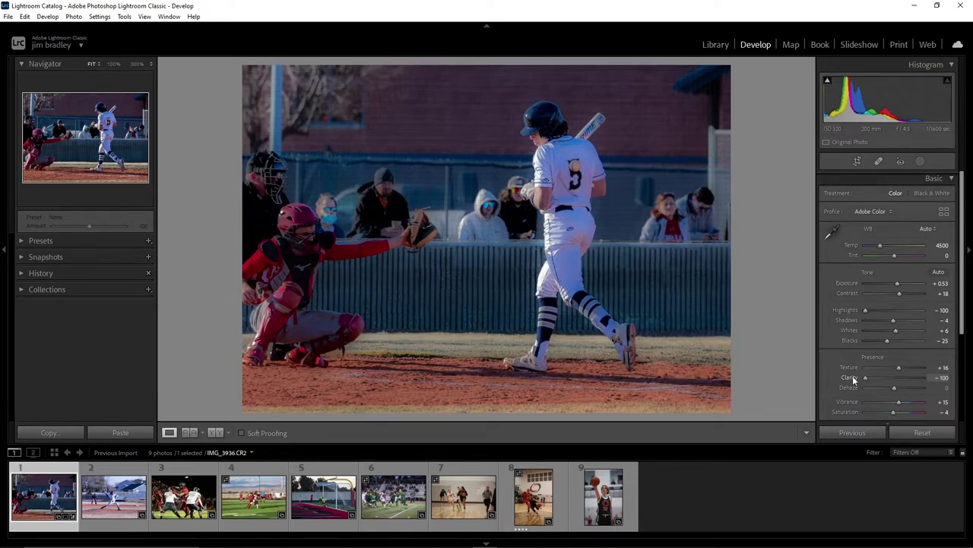
drag(863, 377, 894, 379)
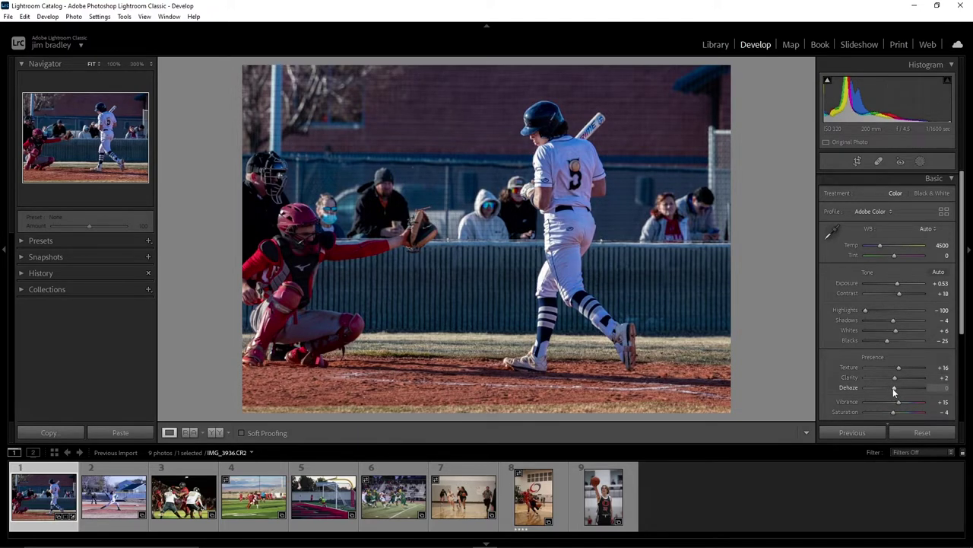
Step: Set dehaze to +2 and saturation to +2
mouse_move(893, 387)
mouse_down()
mouse_move(931, 386)
mouse_move(854, 384)
mouse_move(896, 389)
mouse_up()
click(938, 411)
text(0)
key(Return)
drag(943, 412, 945, 413)
Step: Open the Detail panel, target the preview on the batter's face, and set sharpening amount to 150
click(934, 180)
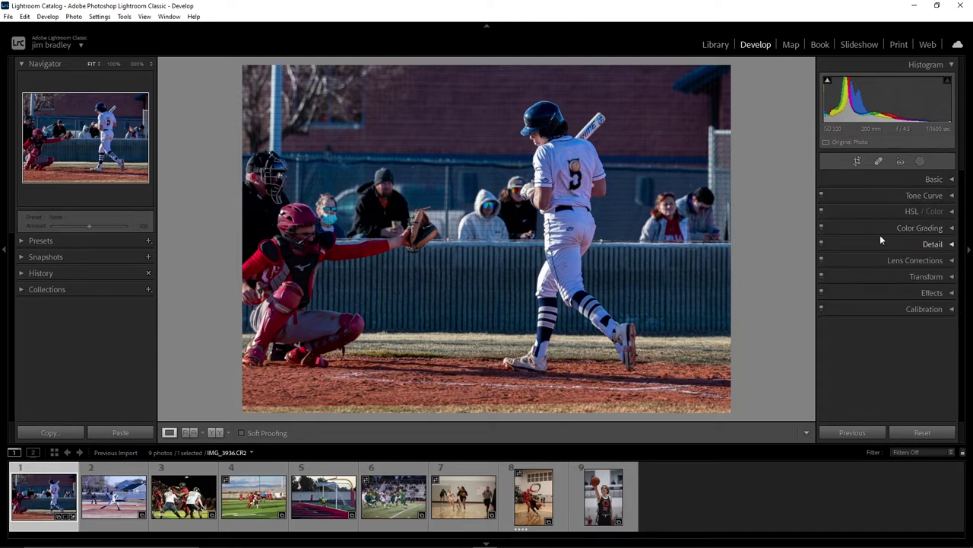
click(930, 243)
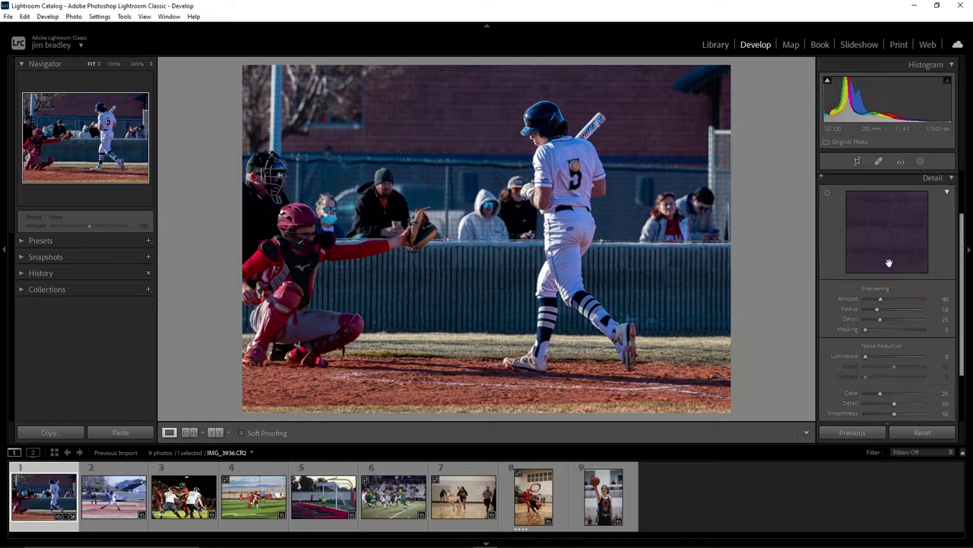
click(827, 193)
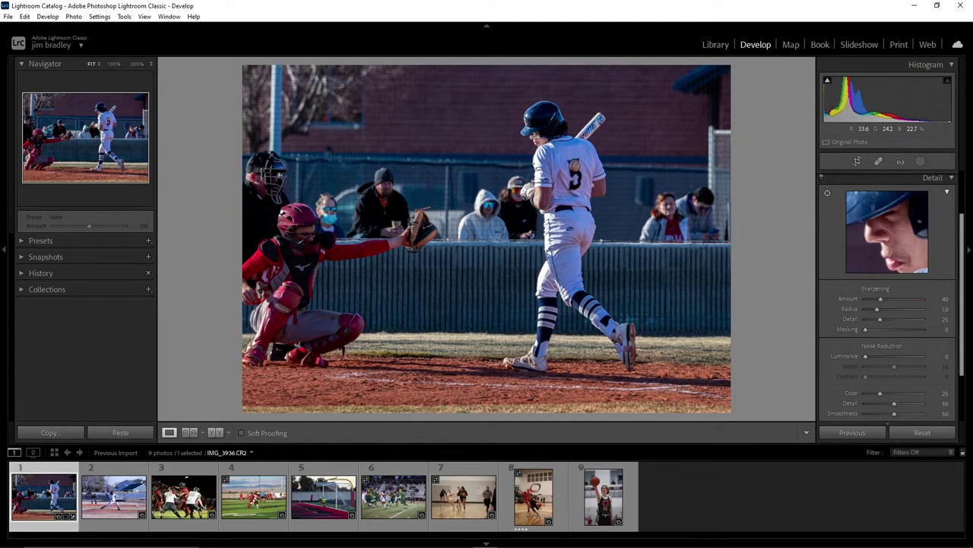
click(896, 298)
drag(899, 299, 949, 303)
drag(913, 302, 831, 298)
Step: Check the face at 100%, then set sharpening amount to 84 and radius to 1.5
click(543, 138)
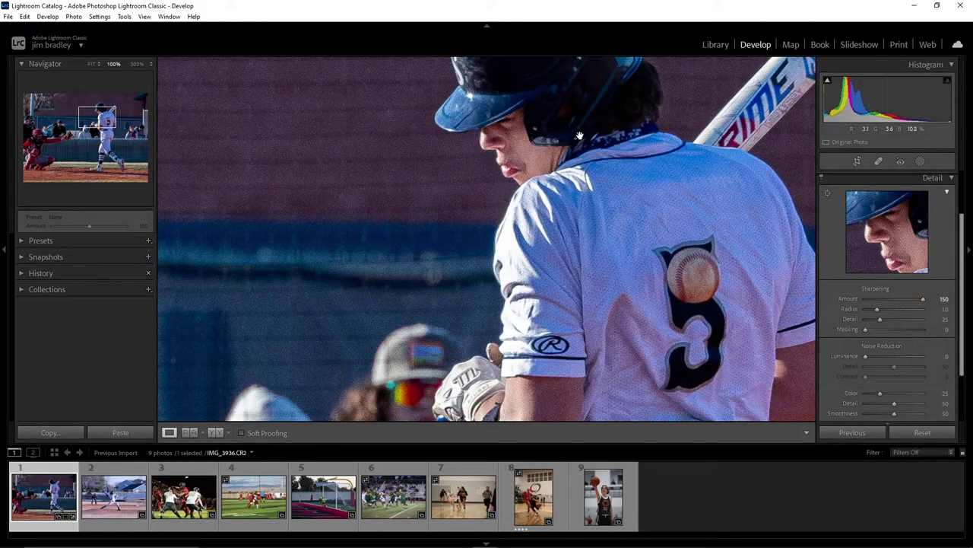
click(598, 176)
click(598, 176)
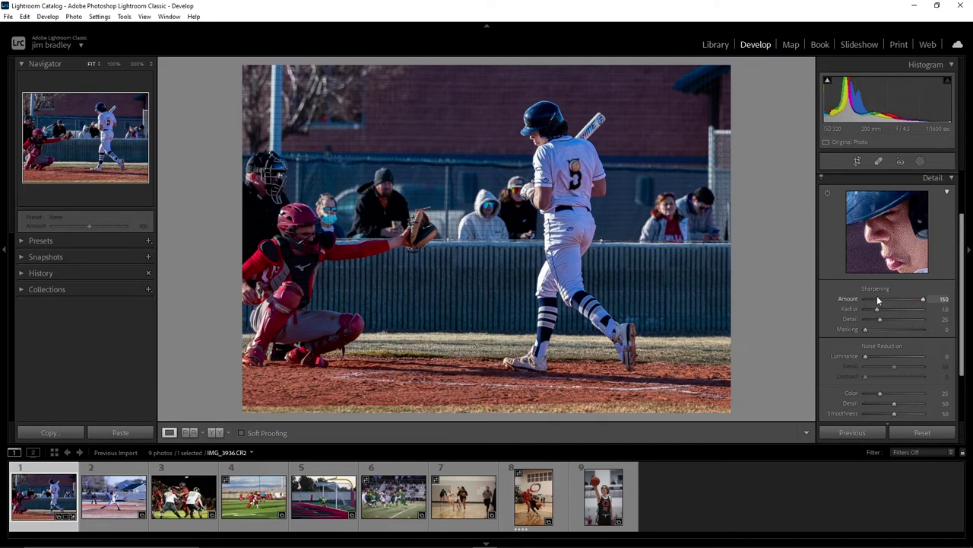
drag(924, 302, 902, 300)
mouse_move(878, 310)
mouse_down()
mouse_move(936, 312)
mouse_move(846, 303)
mouse_move(894, 308)
mouse_up()
mouse_move(891, 310)
mouse_down()
mouse_move(886, 321)
mouse_move(896, 320)
mouse_up()
Step: Set sharpening detail to 56 and masking to 87, viewing the mask while adjusting
drag(866, 329, 902, 334)
mouse_move(881, 329)
mouse_down()
mouse_move(860, 329)
mouse_move(926, 330)
mouse_up()
drag(864, 330, 890, 331)
drag(907, 330, 909, 331)
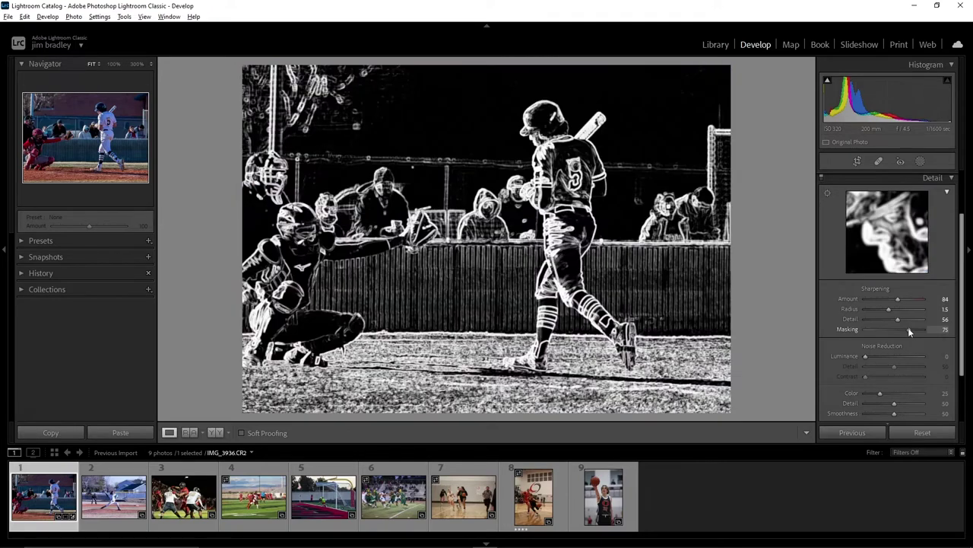
drag(909, 328, 920, 330)
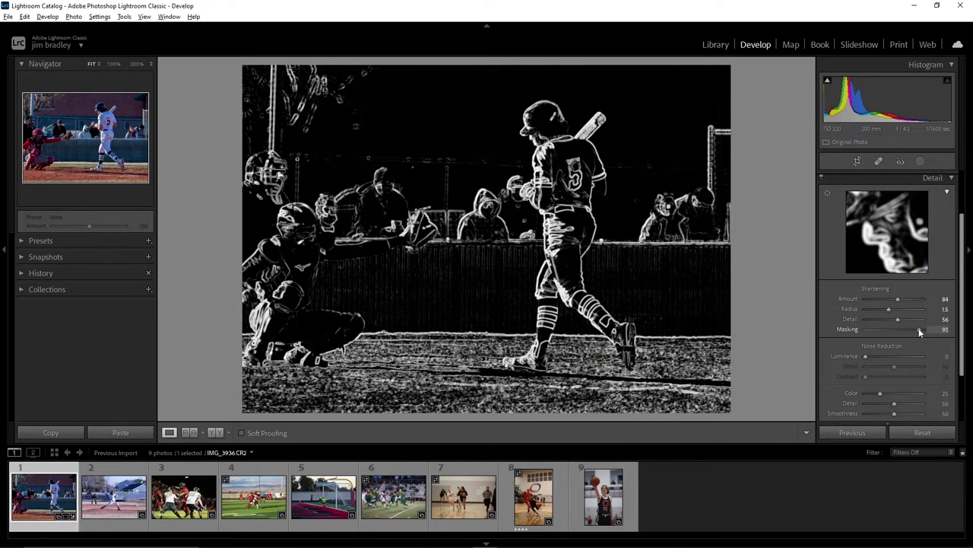
mouse_move(916, 327)
mouse_down()
mouse_move(871, 327)
mouse_move(889, 332)
mouse_up()
drag(904, 328, 917, 329)
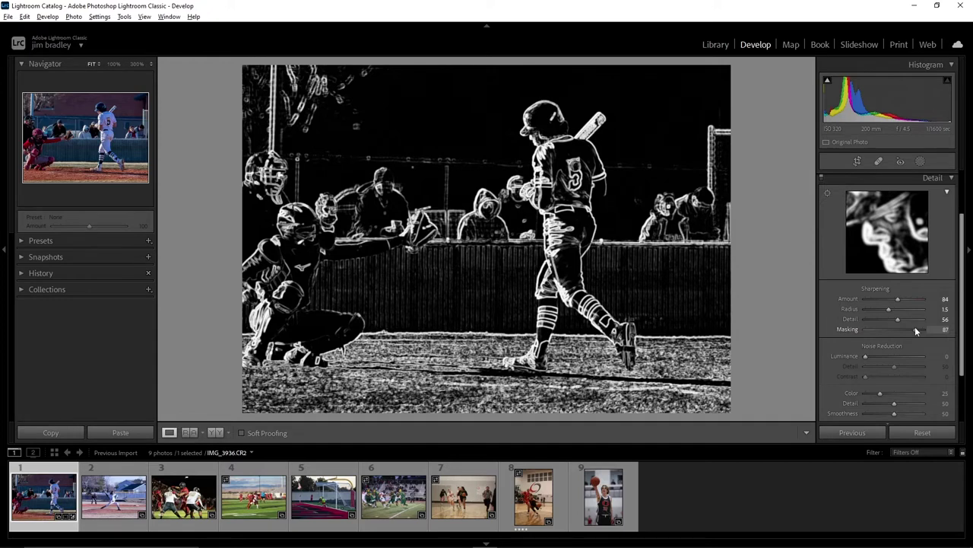
drag(916, 329, 916, 328)
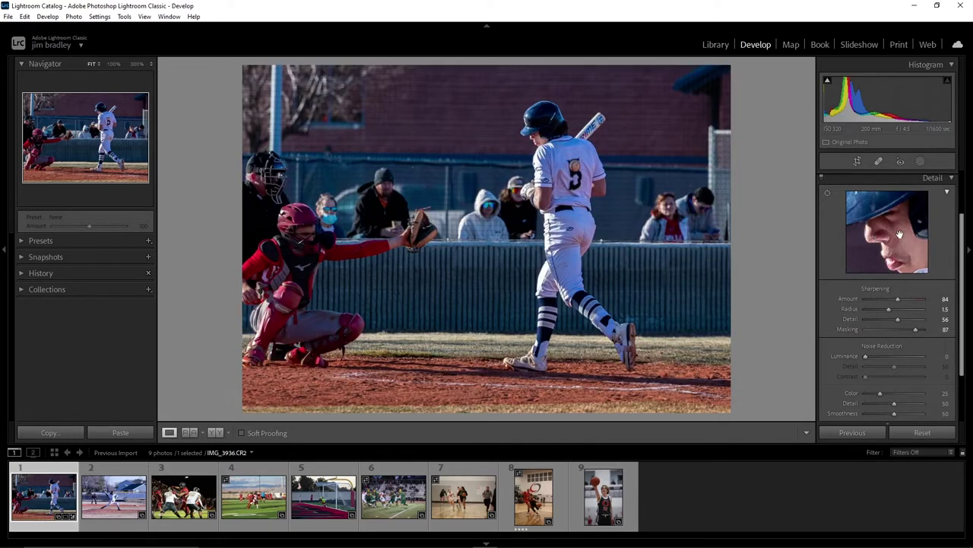
Step: Move the detail preview to the helmet brim and baseball logo, checking the jersey at 100%
drag(868, 210, 897, 251)
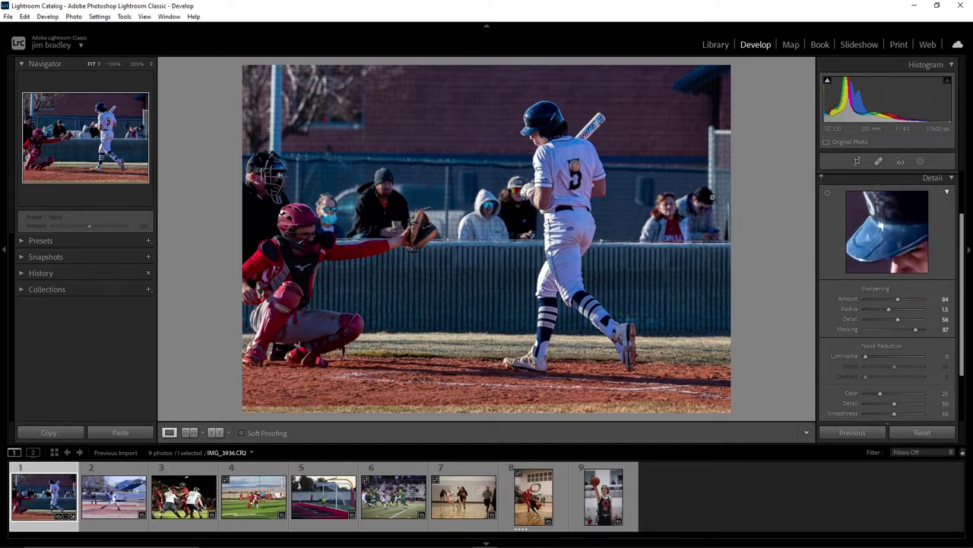
click(575, 166)
click(593, 181)
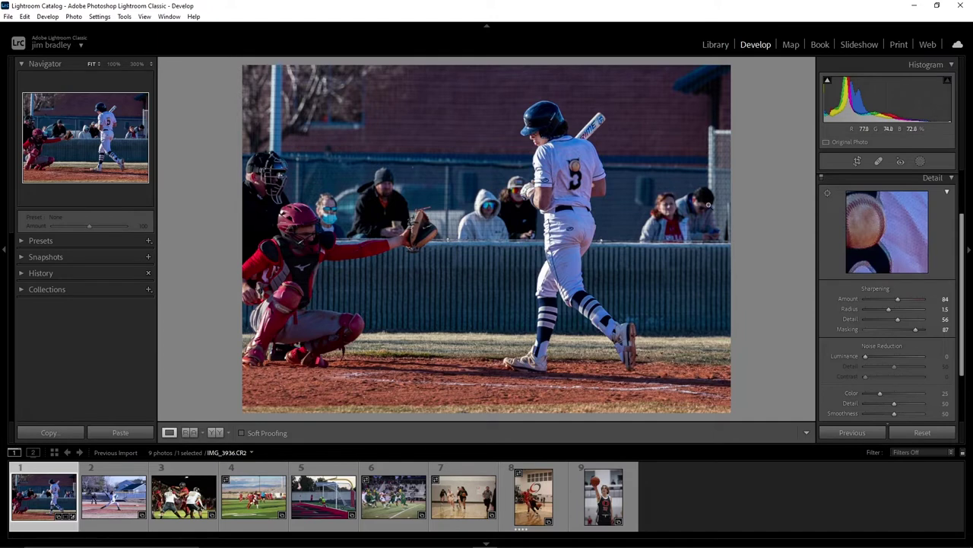
drag(871, 253, 901, 260)
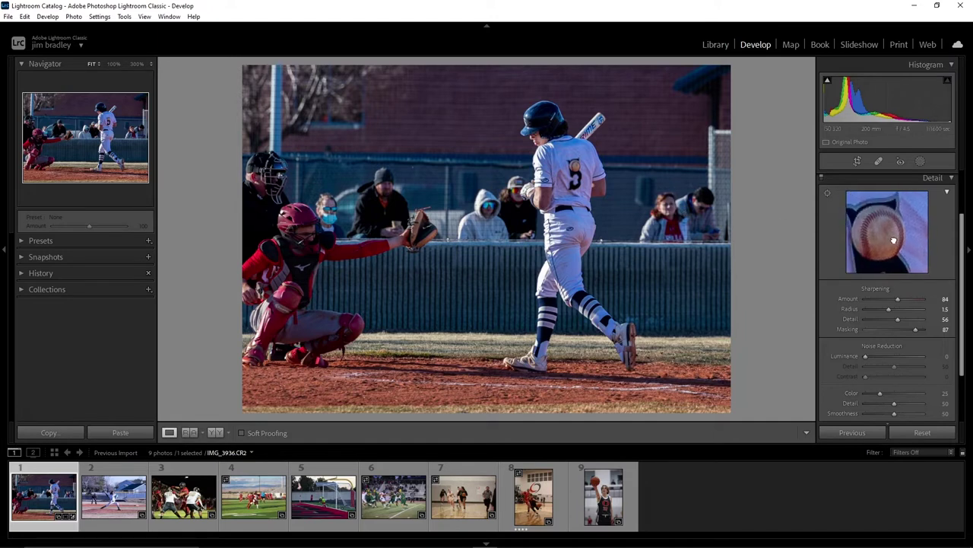
Step: Set luminance noise reduction to 22, collapse the Detail panel, and compare before and after
click(876, 356)
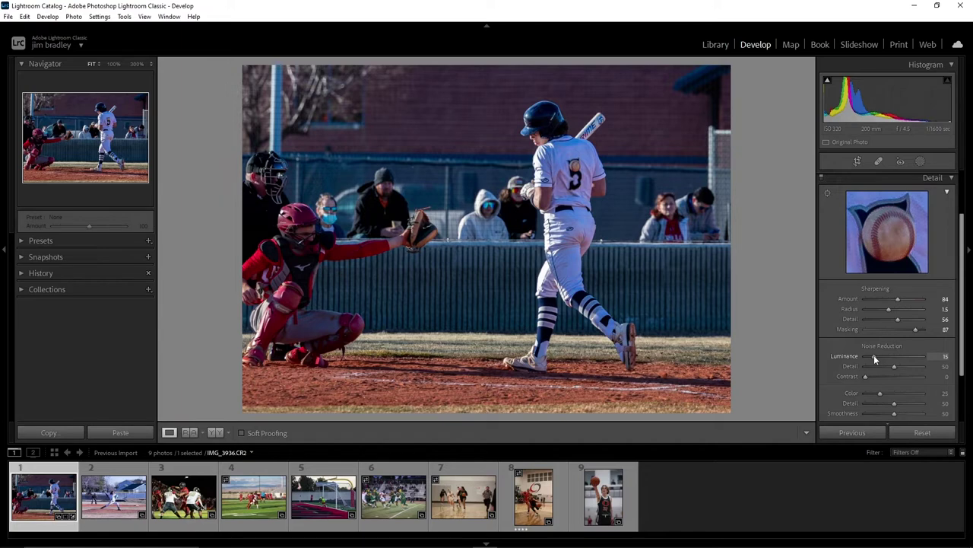
drag(874, 356, 878, 358)
click(934, 178)
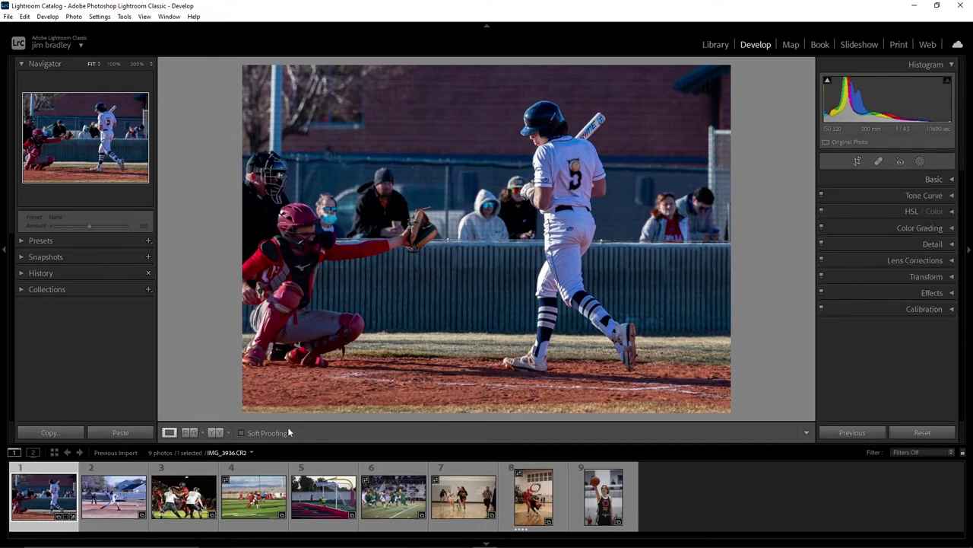
click(213, 433)
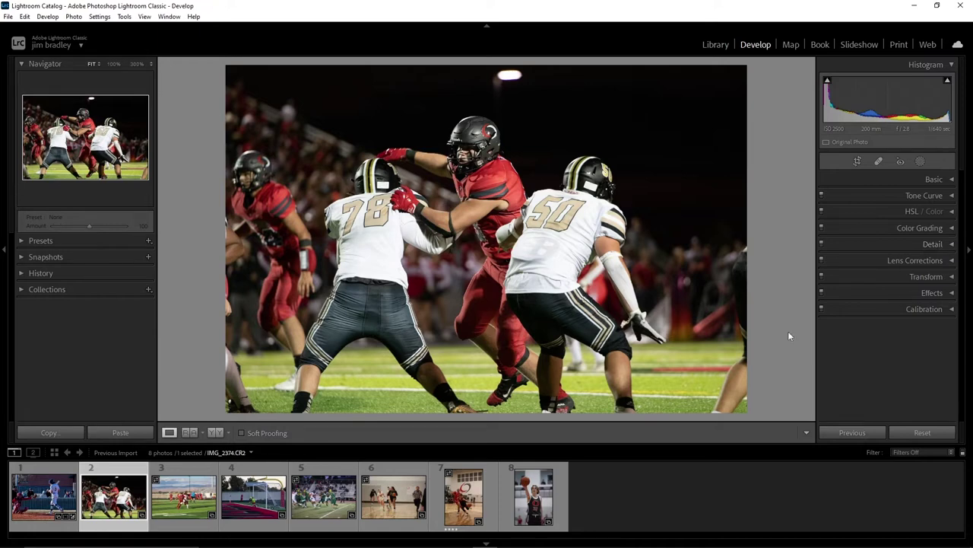
Step: Open the Lens Corrections settings for the football photo (IMG_2374)
click(916, 258)
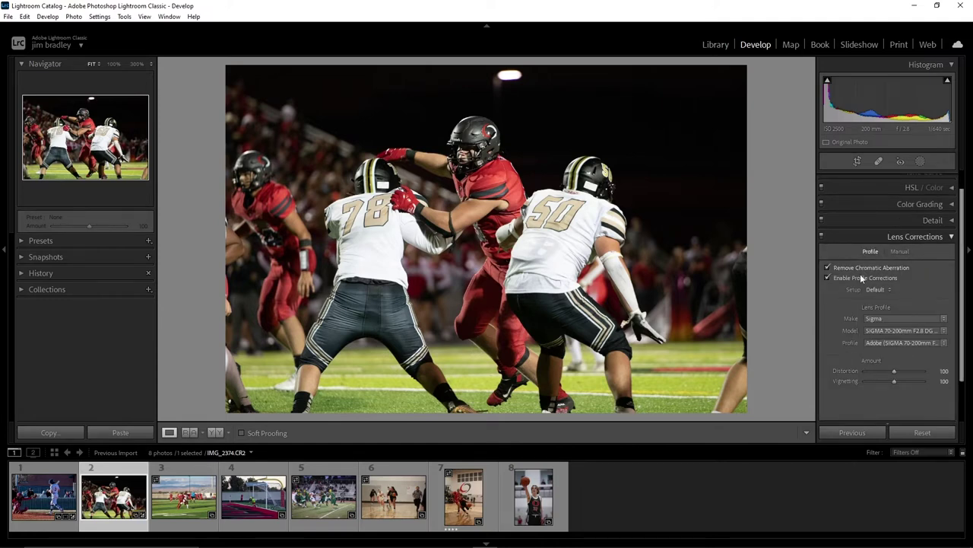
Step: Crop the football photo by pulling its right and left edges inward
click(918, 237)
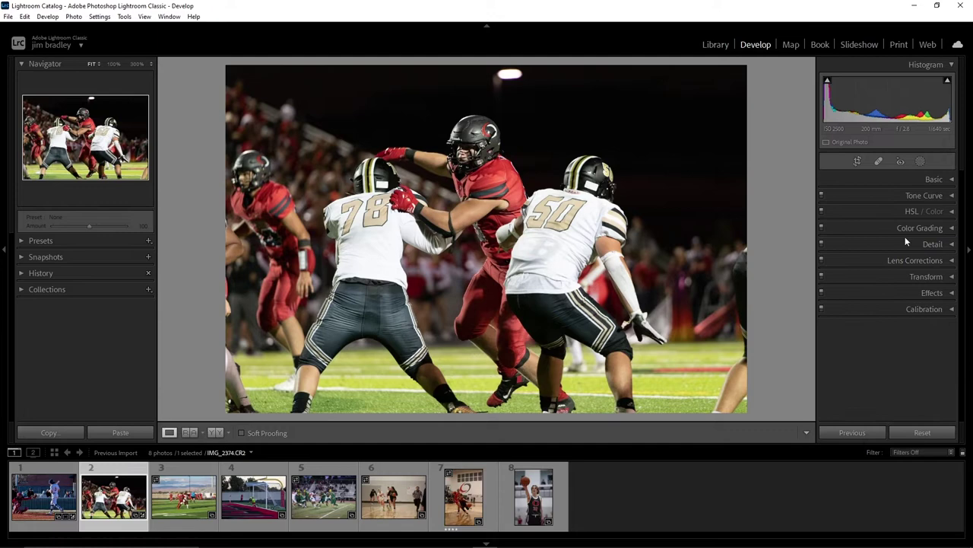
click(857, 161)
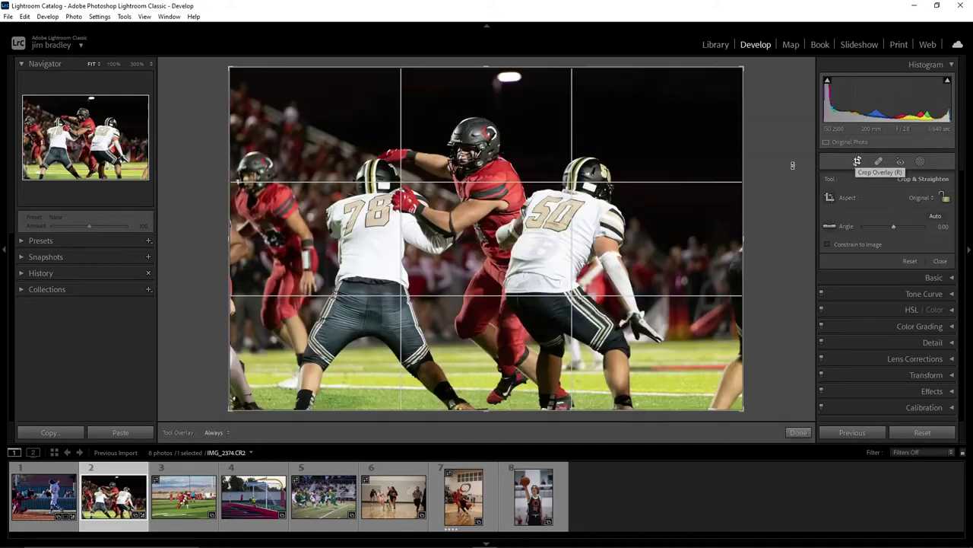
drag(743, 238, 720, 240)
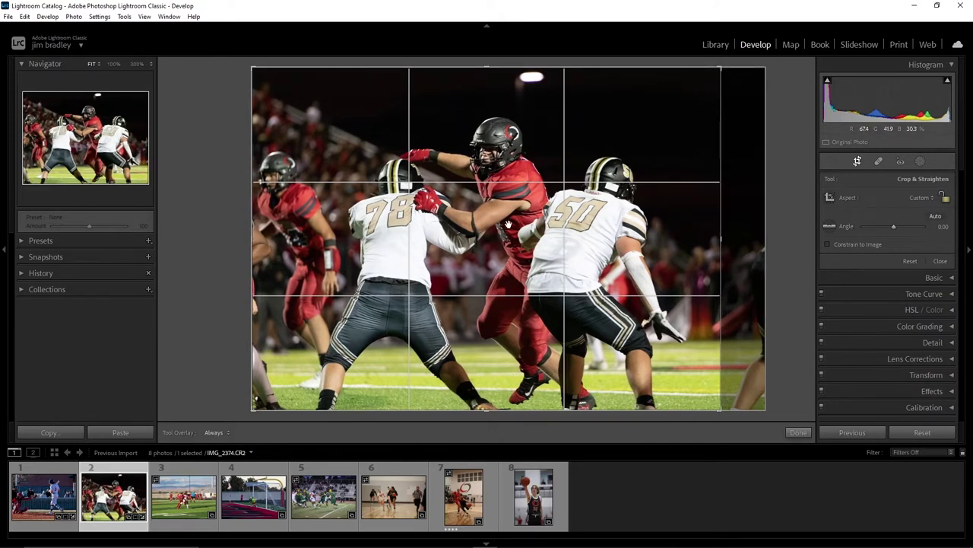
drag(253, 235, 283, 230)
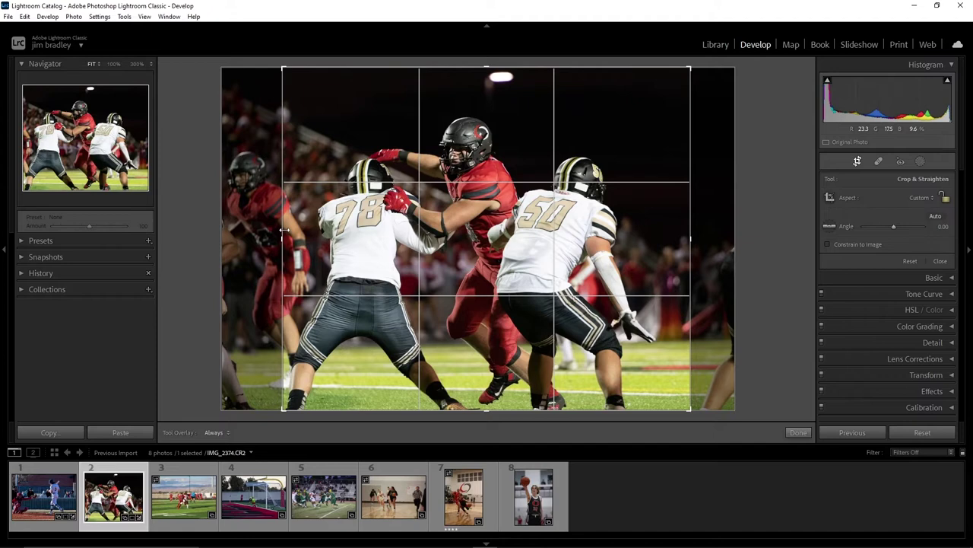
key(Return)
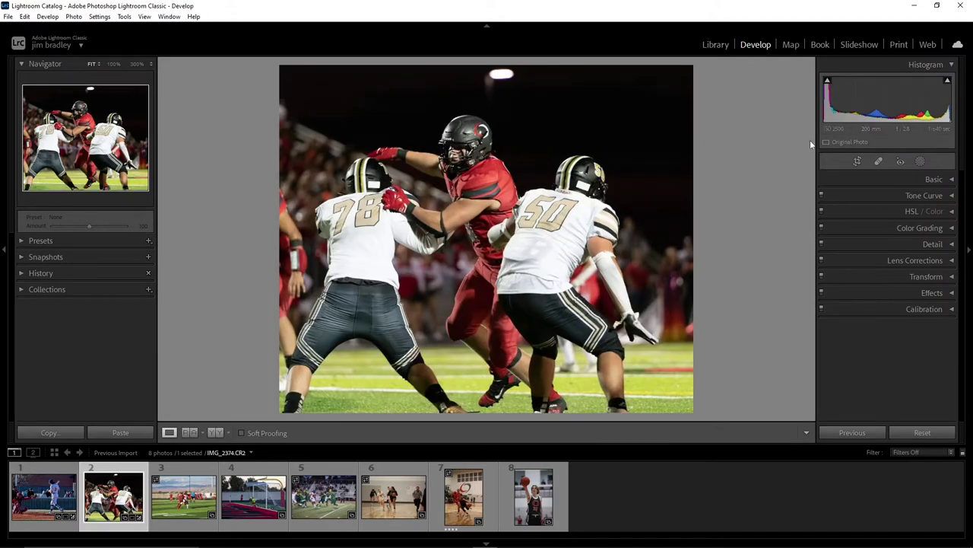
Step: Re-crop to trim the top edge down below the stadium light
click(857, 161)
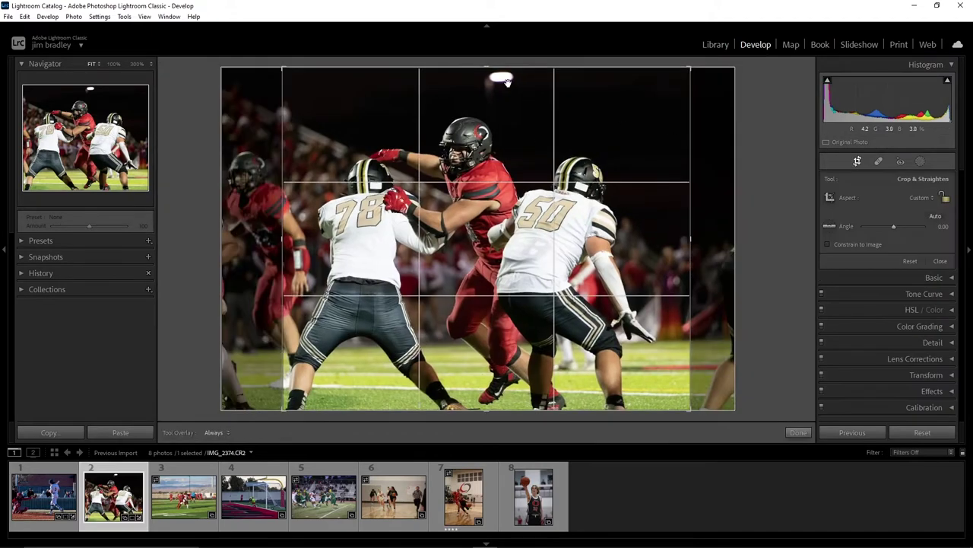
drag(483, 67, 484, 76)
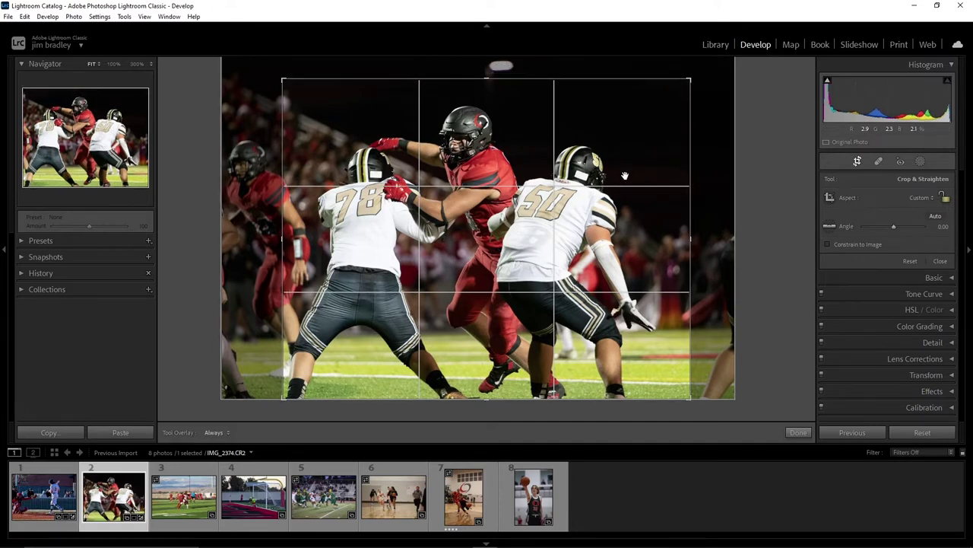
key(Return)
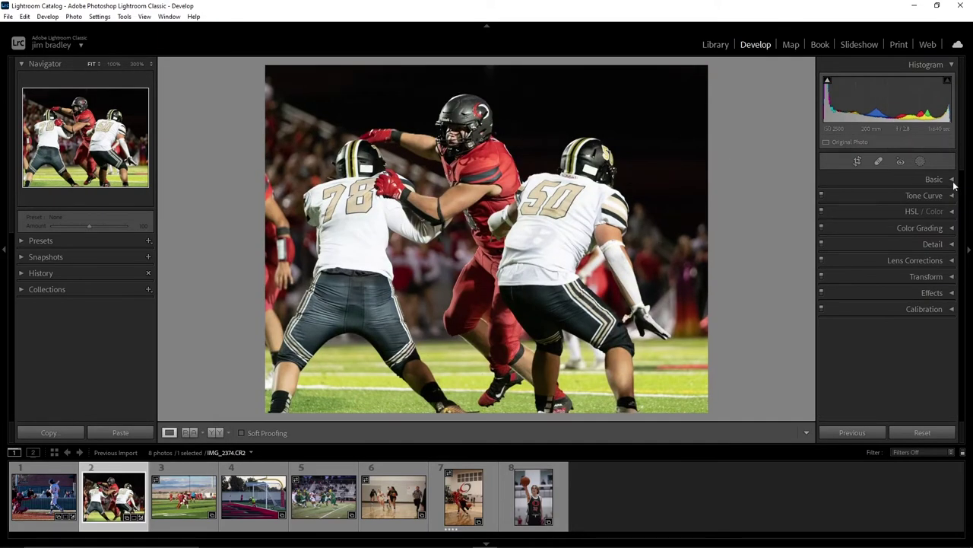
click(936, 180)
Step: Set white balance to Auto and apply Auto tone, bringing Exposure to +0.79
click(920, 229)
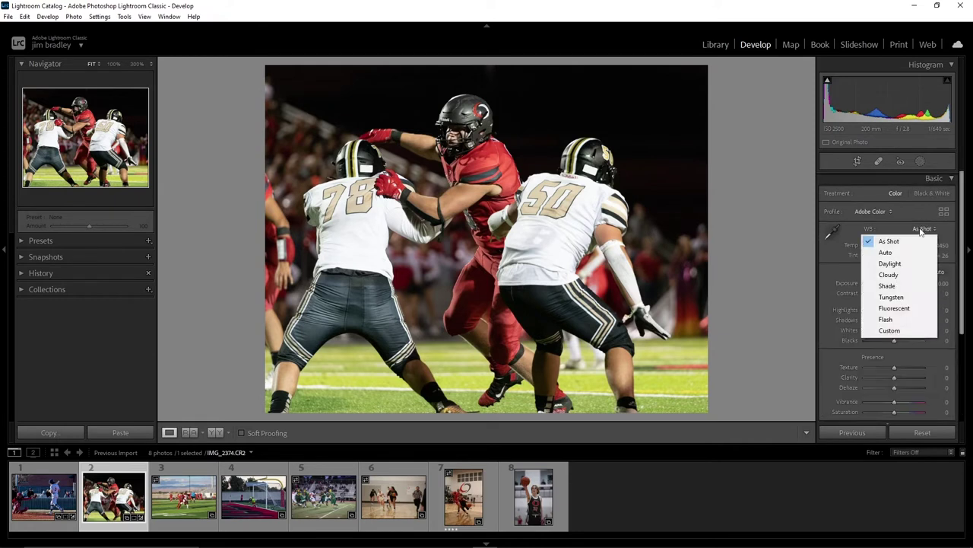
click(886, 252)
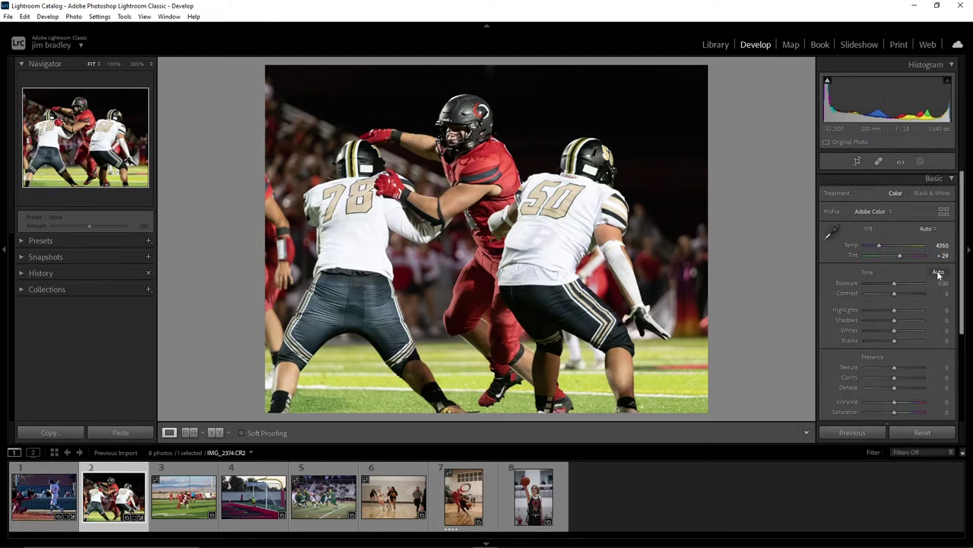
click(939, 274)
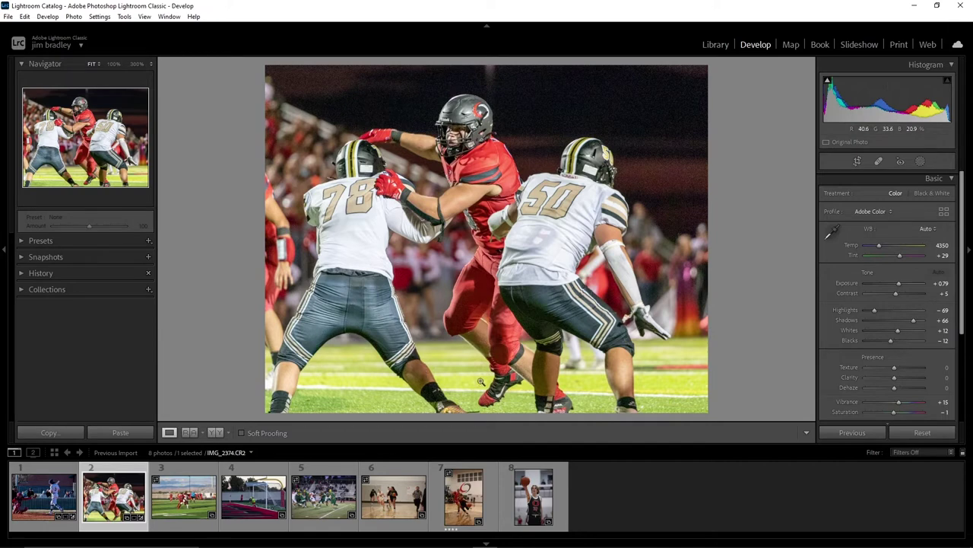
Step: Lower Exposure to +0.09, darken Highlights to −84 and lift the Blacks
drag(899, 283, 895, 283)
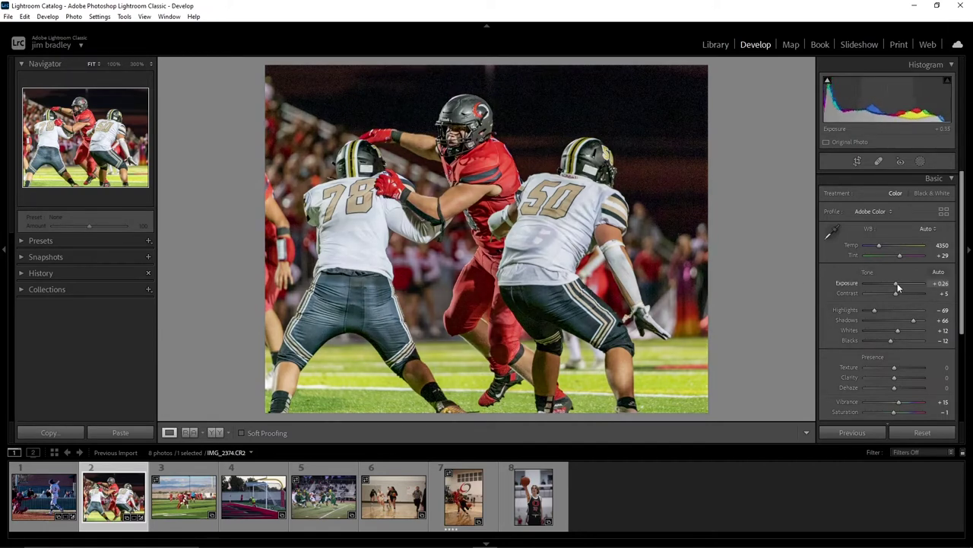
drag(896, 283, 899, 295)
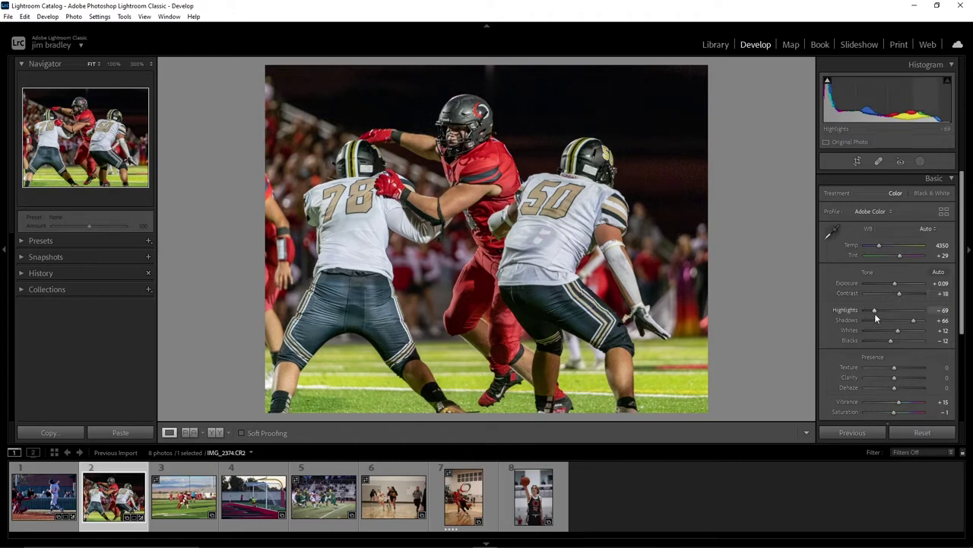
mouse_move(876, 309)
mouse_down()
mouse_move(863, 309)
mouse_move(943, 317)
mouse_move(869, 315)
mouse_move(910, 324)
mouse_move(900, 324)
mouse_up()
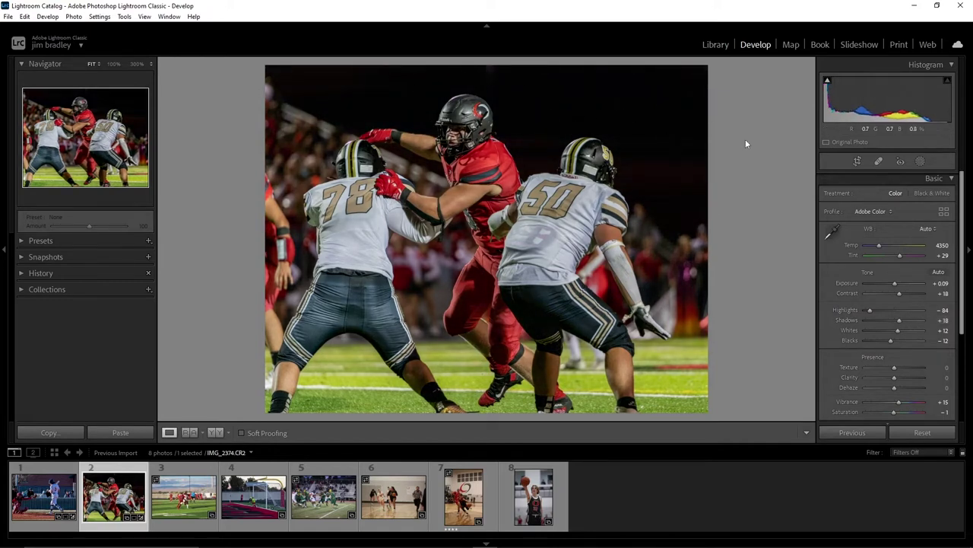
drag(890, 340, 910, 335)
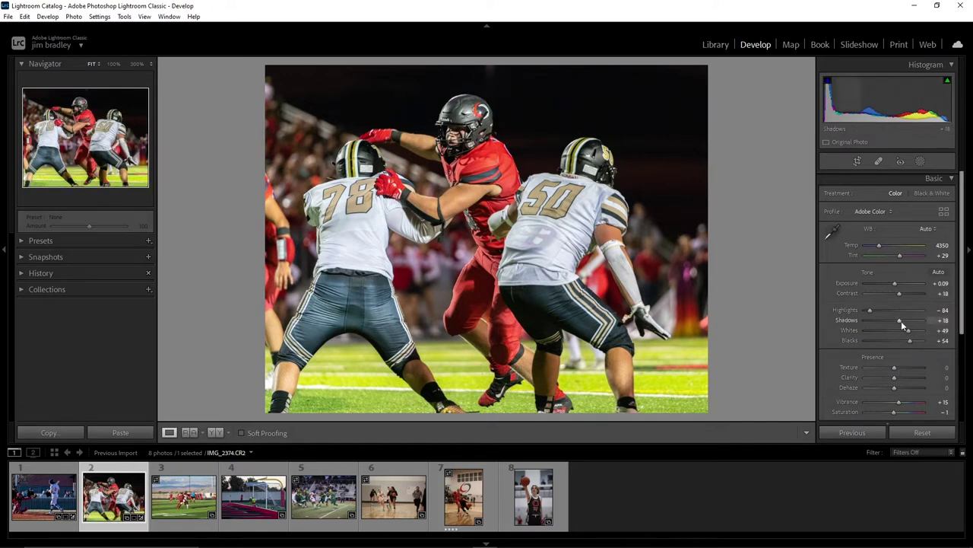
Step: Set Shadows to +14 and zoom-check the red player's helmet at 100%
mouse_move(901, 320)
mouse_down()
mouse_move(926, 324)
mouse_move(903, 326)
mouse_up()
drag(900, 321, 867, 306)
click(465, 137)
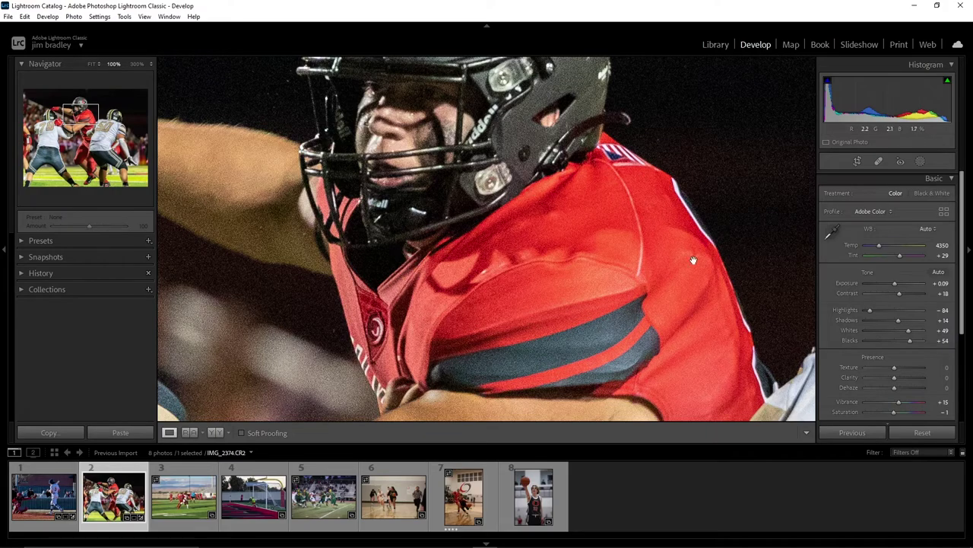
click(471, 136)
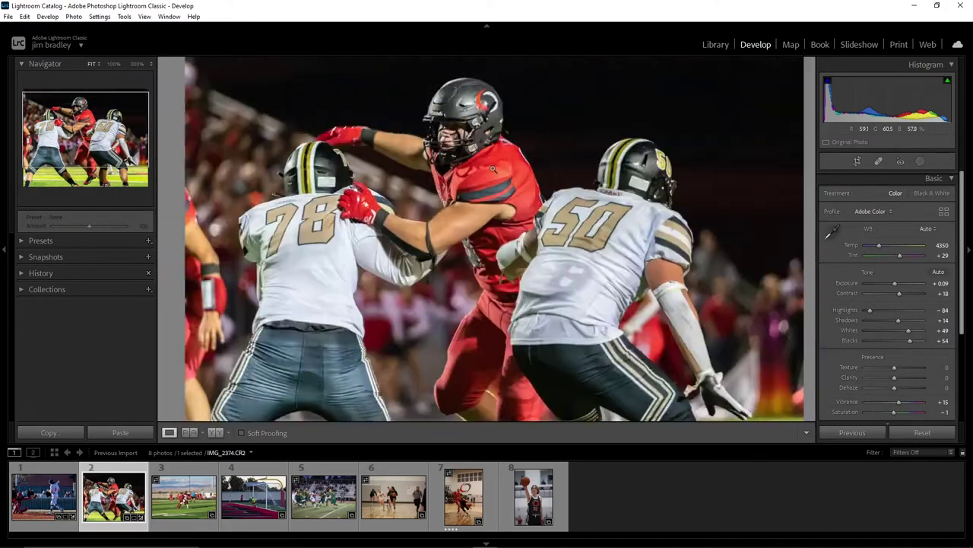
drag(474, 160, 517, 193)
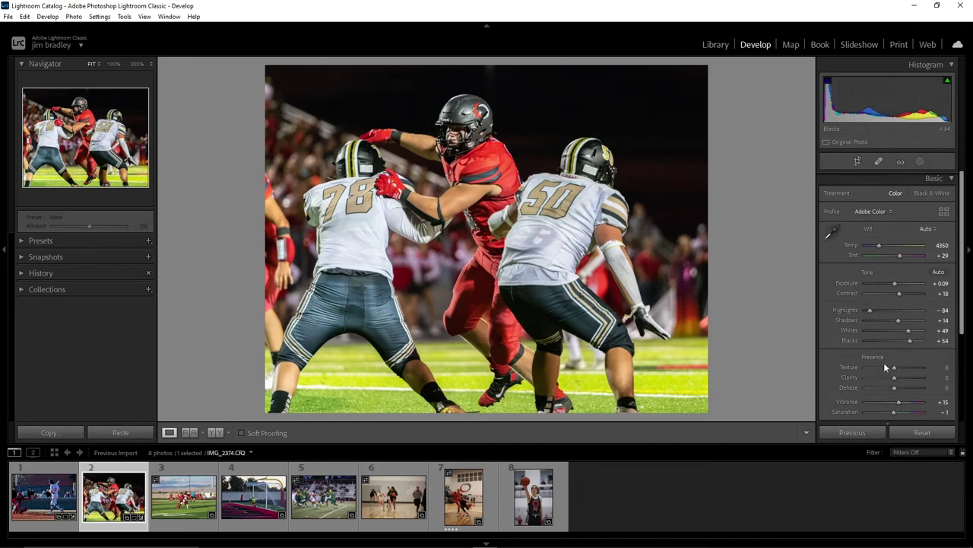
Step: Lower Blacks, pull Clarity below zero and adjust Dehaze, zoom-checking the helmet
drag(904, 339, 905, 342)
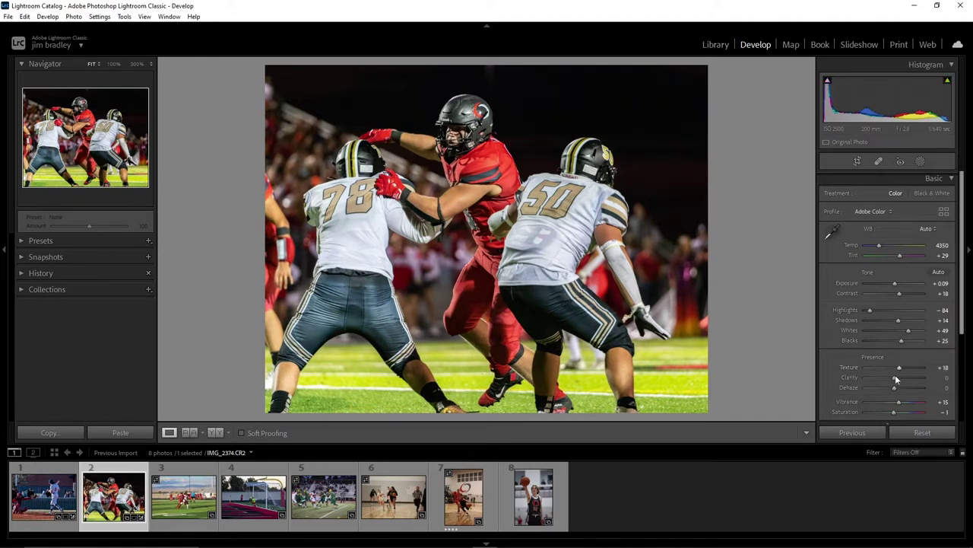
mouse_move(895, 377)
mouse_down()
mouse_move(915, 378)
mouse_move(901, 378)
mouse_up()
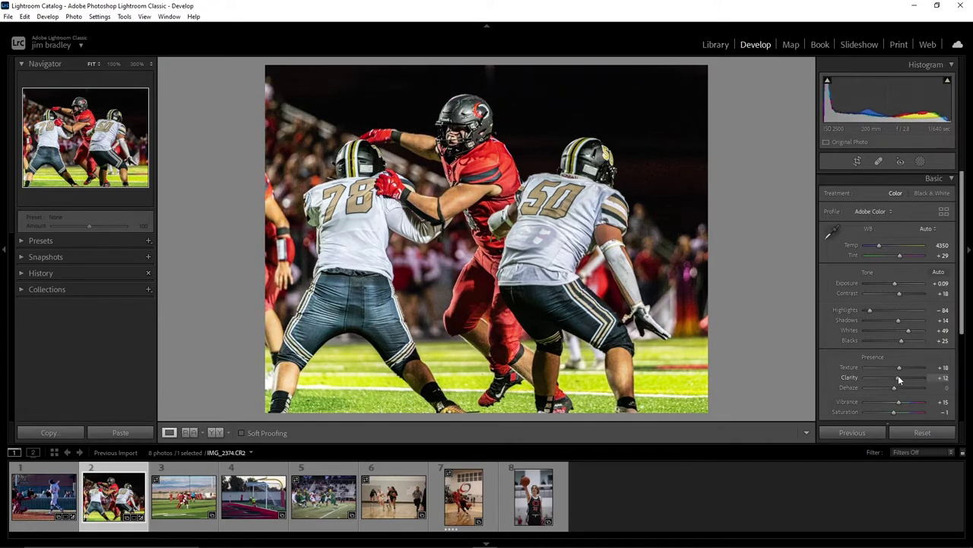
scroll(898, 377, down, 3)
drag(898, 377, 894, 378)
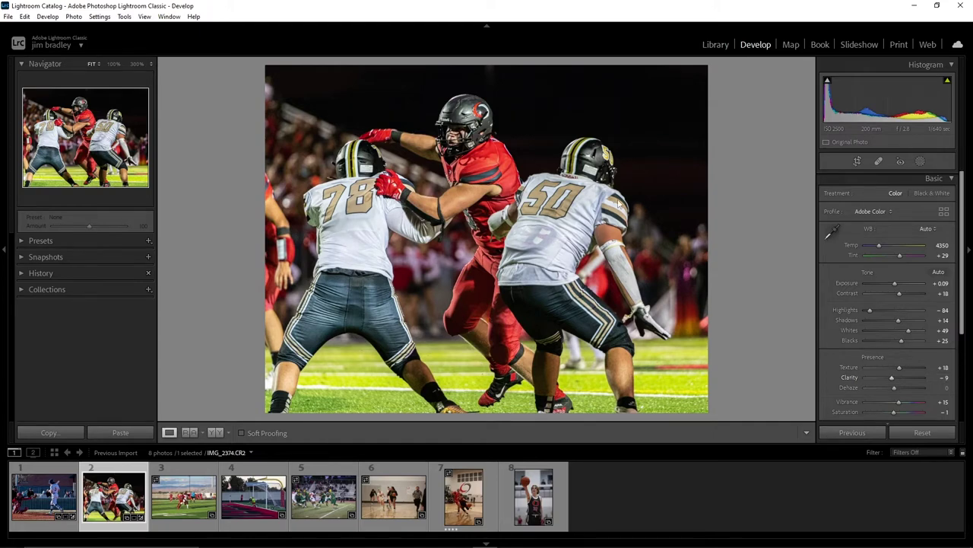
click(490, 129)
click(485, 146)
drag(897, 386, 893, 389)
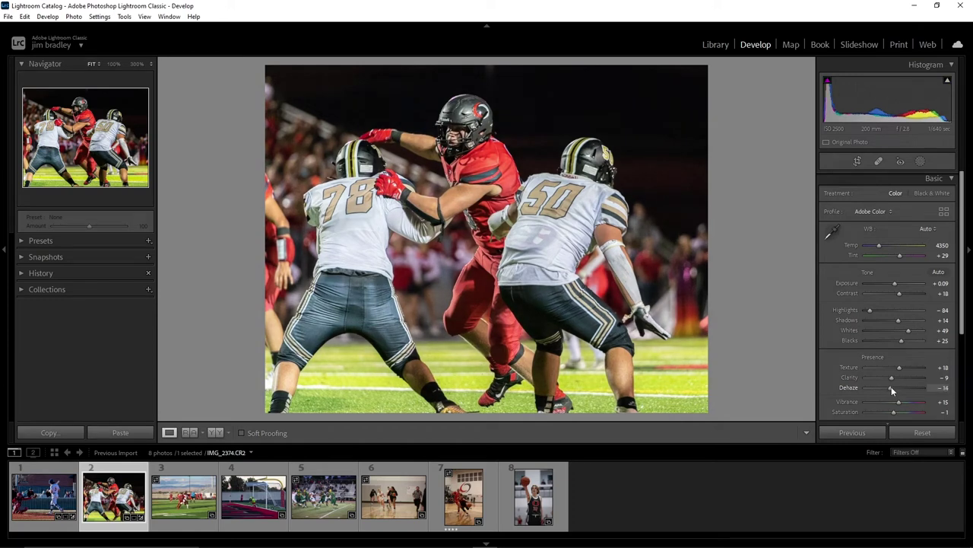
double_click(895, 387)
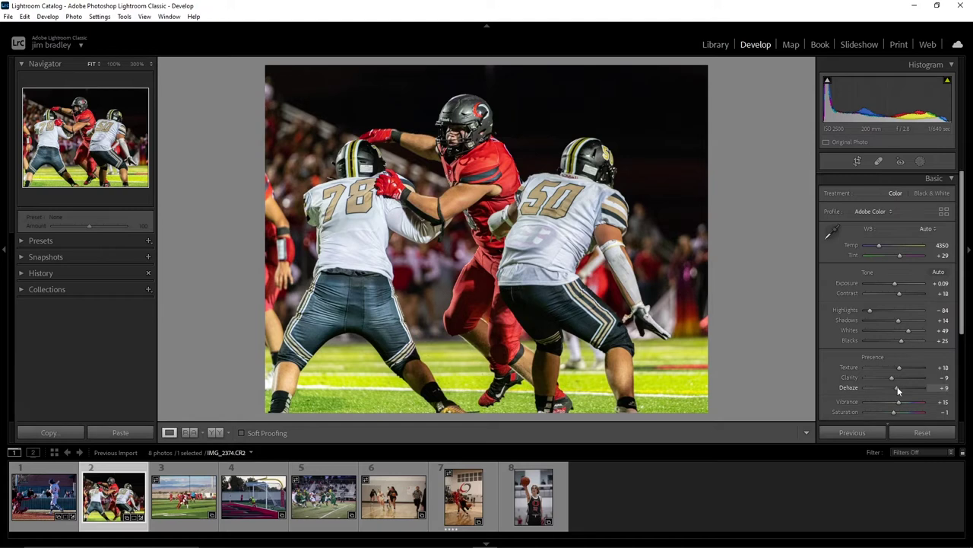
Step: Enter Saturation values directly, confirming Saturation at +12
click(936, 413)
text(1)
key(Return)
text(00)
key(Return)
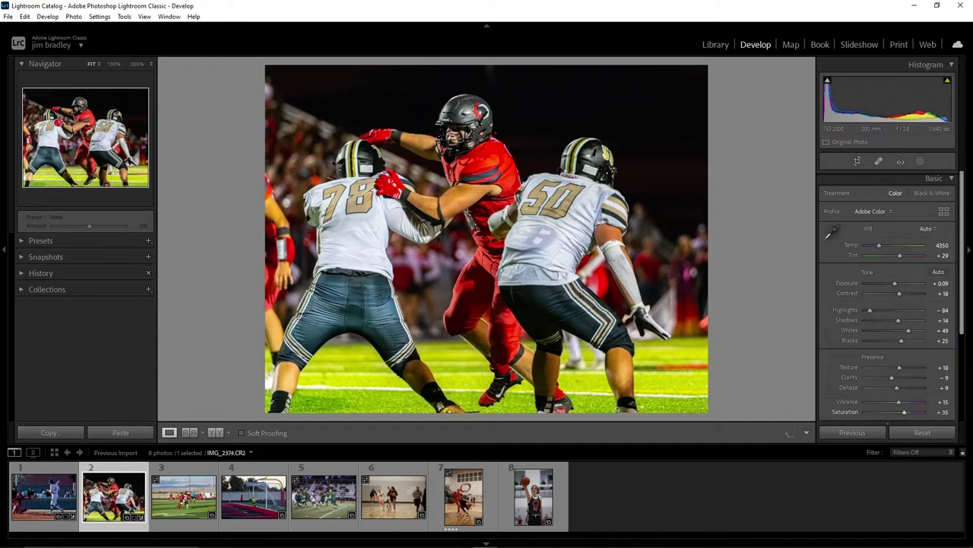
text(12)
key(Return)
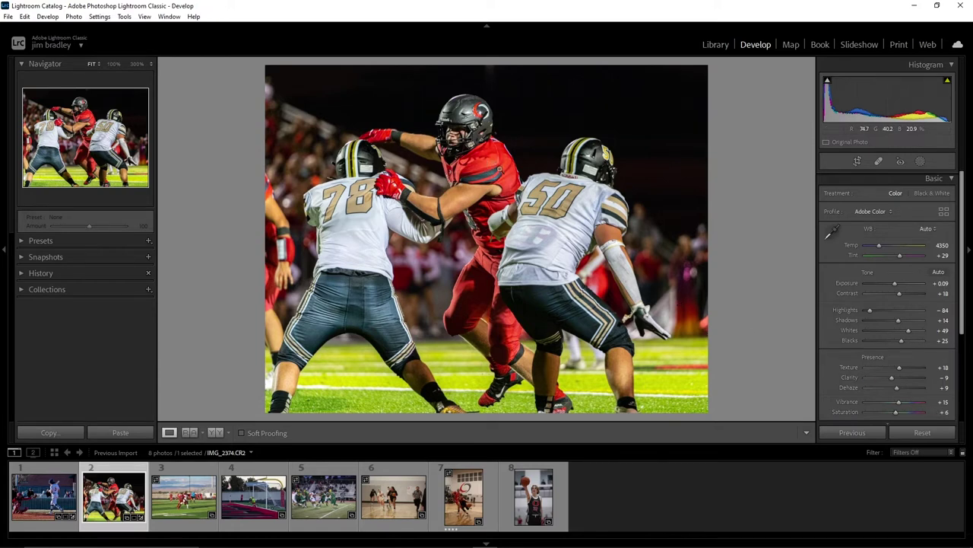
scroll(941, 416, down, 1)
Step: Raise sharpening Detail to 75 and Masking to 88, and add luminance noise reduction
click(934, 180)
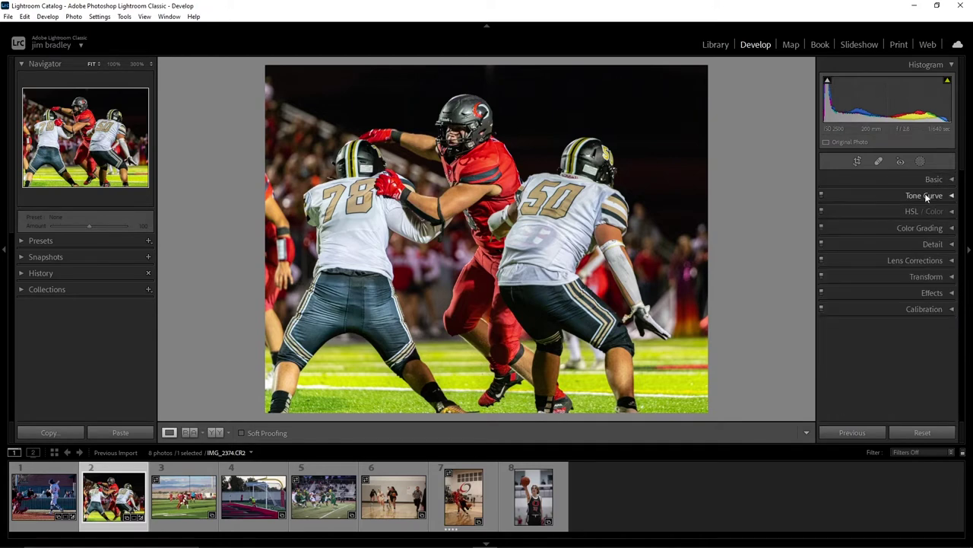
click(929, 245)
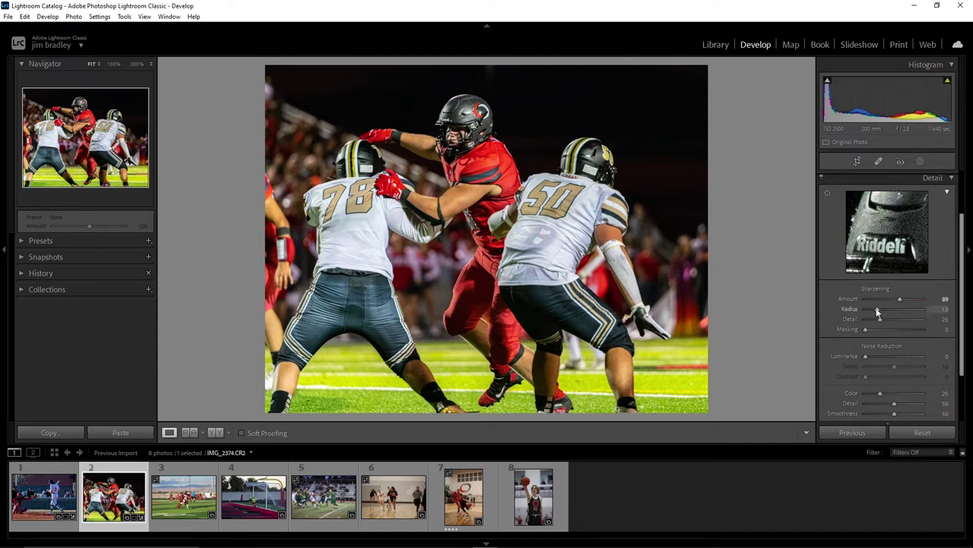
drag(881, 308, 892, 320)
drag(864, 329, 916, 332)
drag(866, 356, 887, 358)
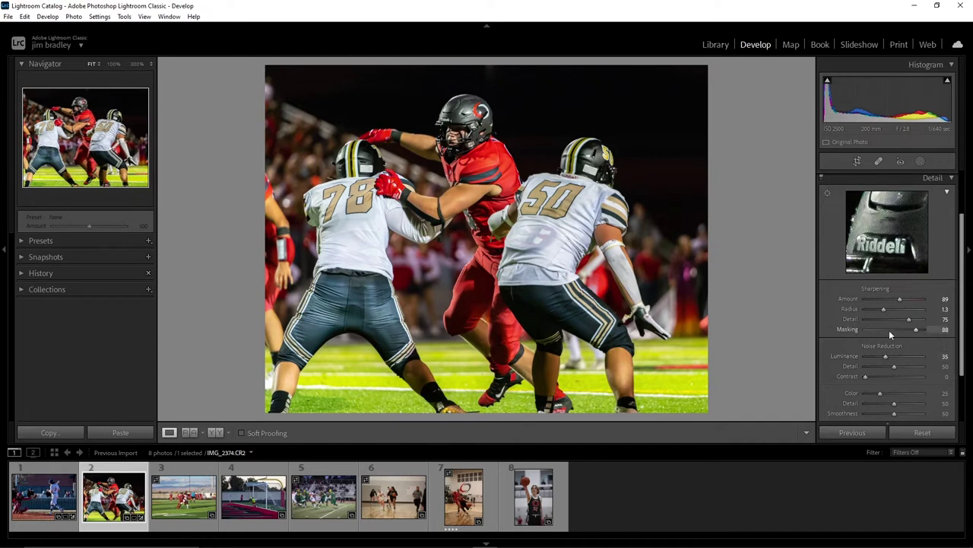
Step: Test luminance noise reduction from zero to maximum on skin, settling near 31
click(828, 192)
click(460, 194)
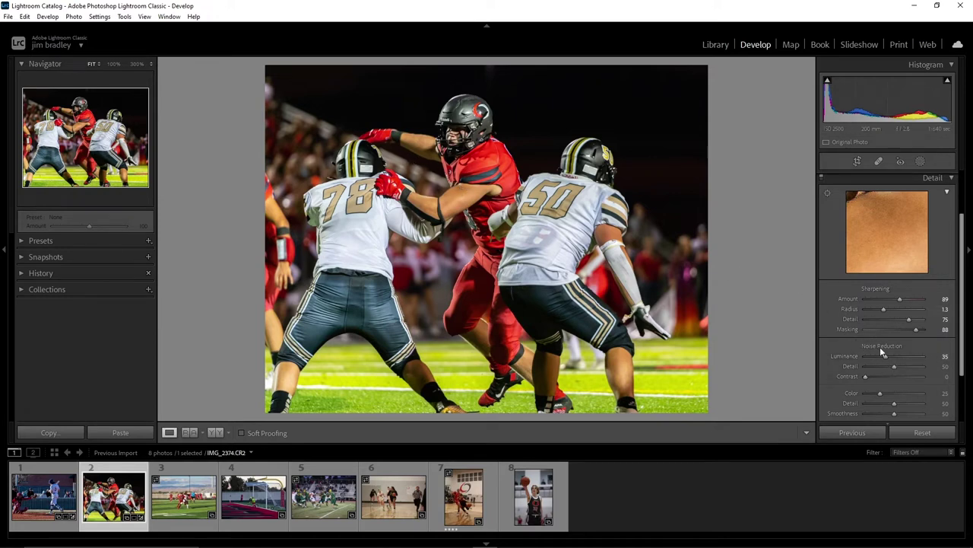
double_click(850, 359)
drag(851, 359, 948, 362)
drag(882, 357, 884, 358)
click(215, 432)
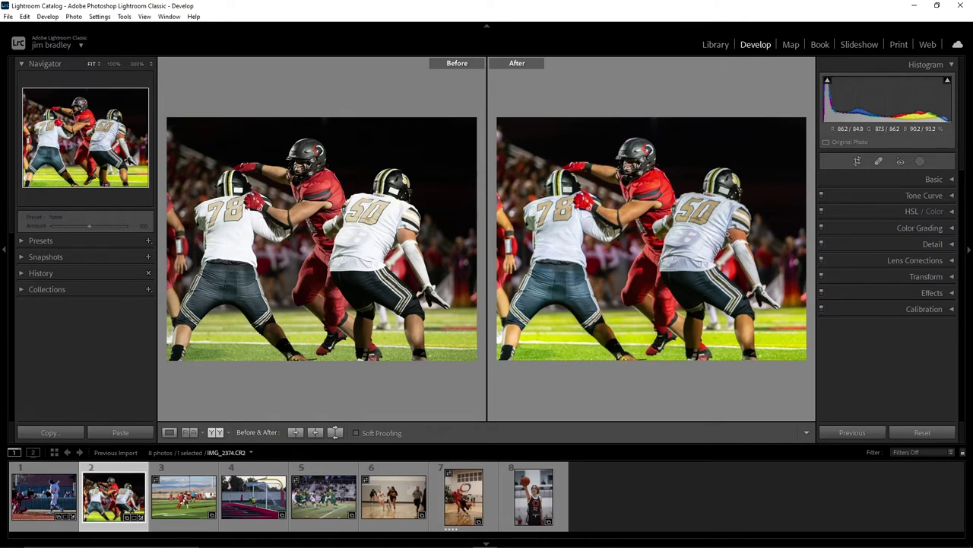
mouse_move(183, 496)
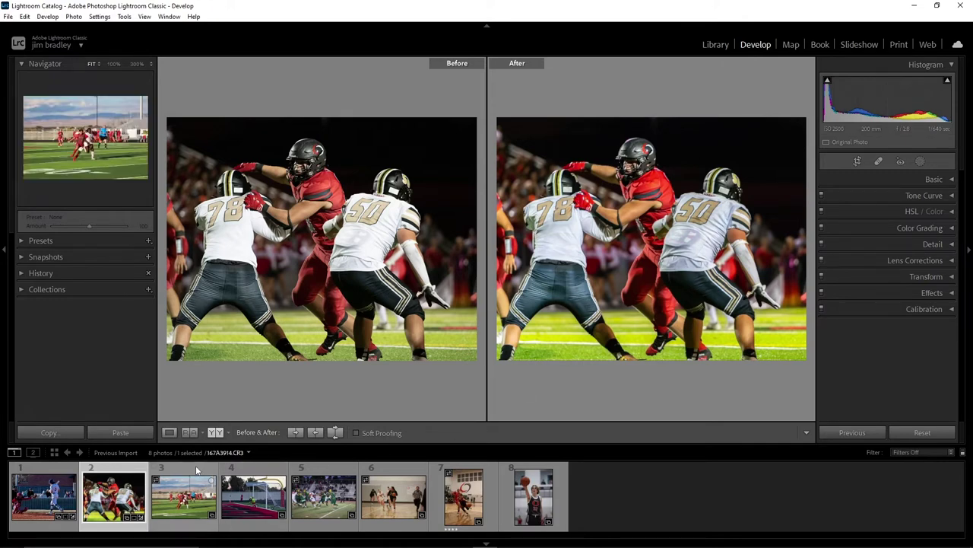
Step: Select the basketball photo (photo 7) in the filmstrip
click(464, 496)
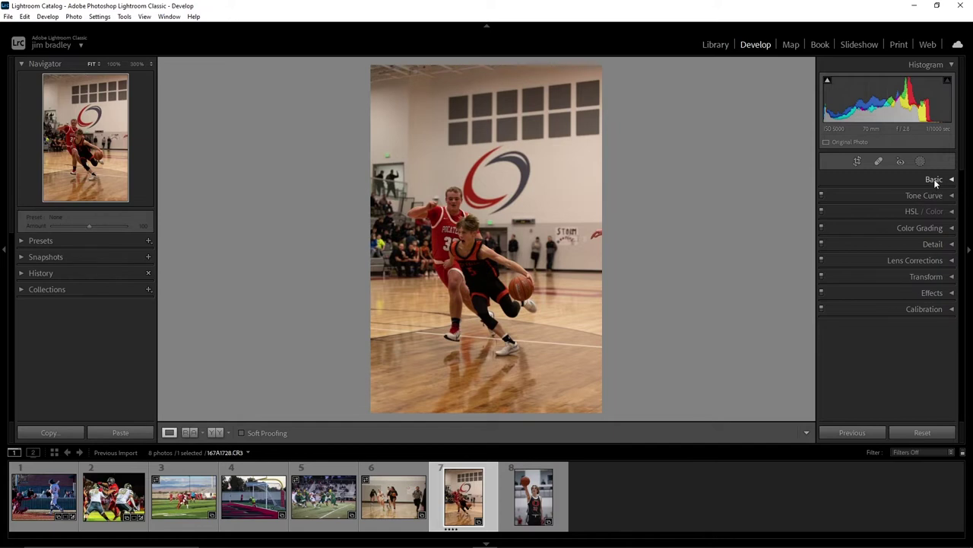
Step: Crop the basketball photo by trimming its top, right, left and bottom edges
click(913, 261)
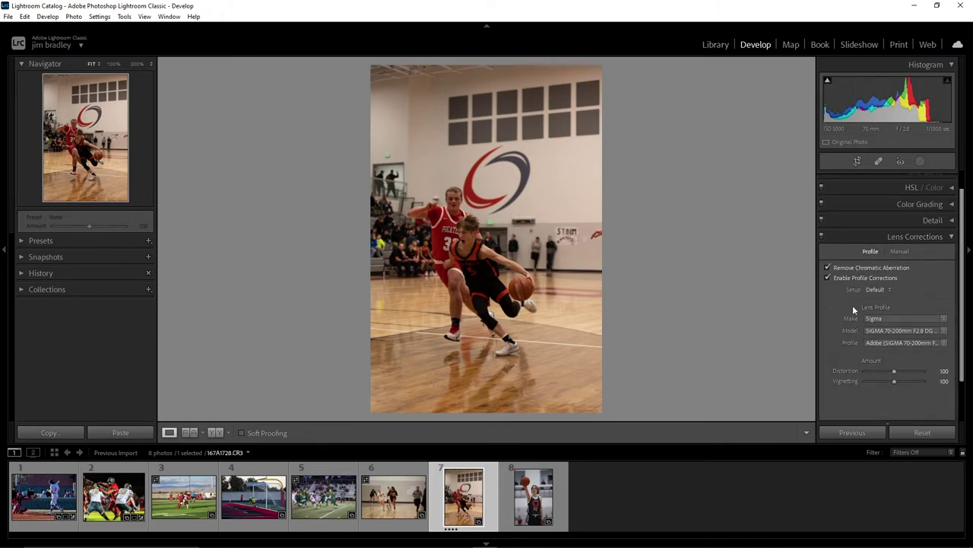
click(914, 239)
click(857, 162)
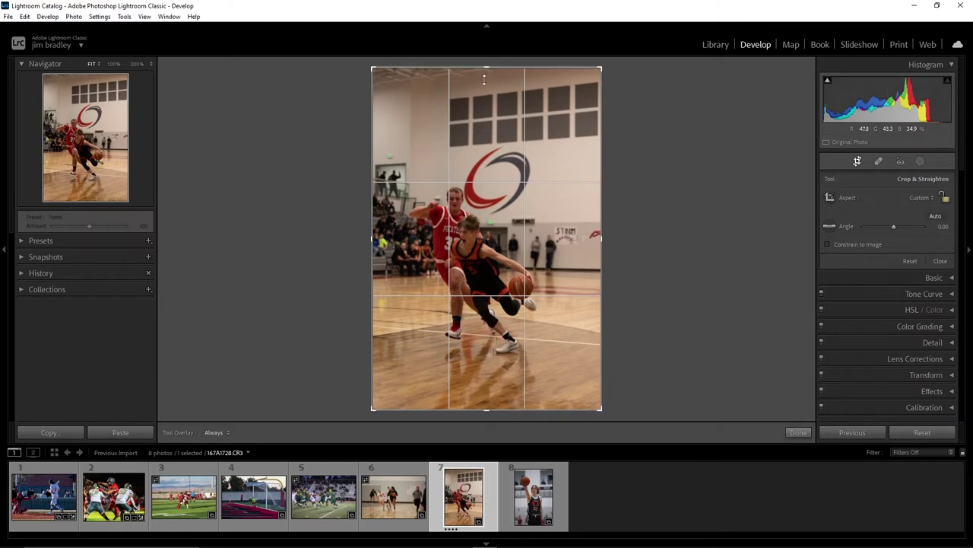
drag(494, 68, 494, 106)
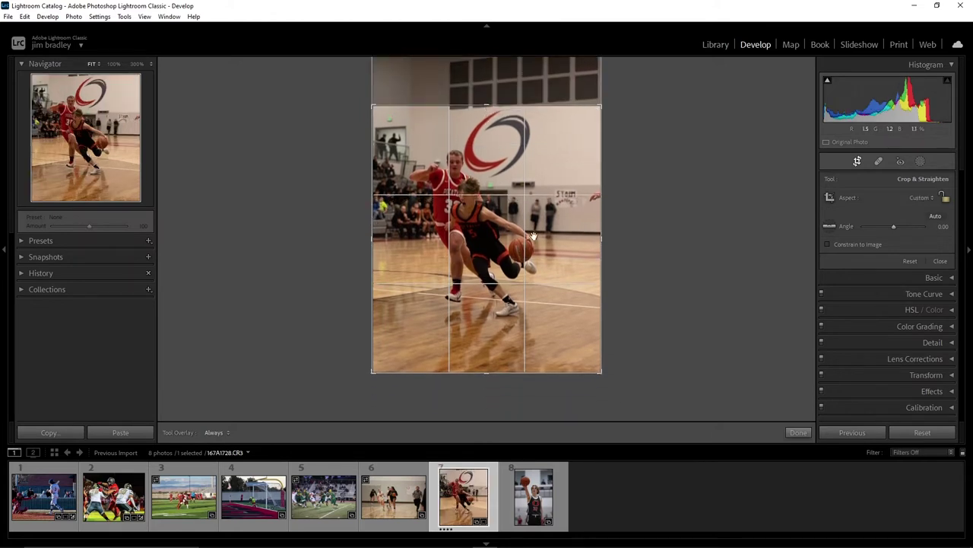
drag(601, 241, 579, 241)
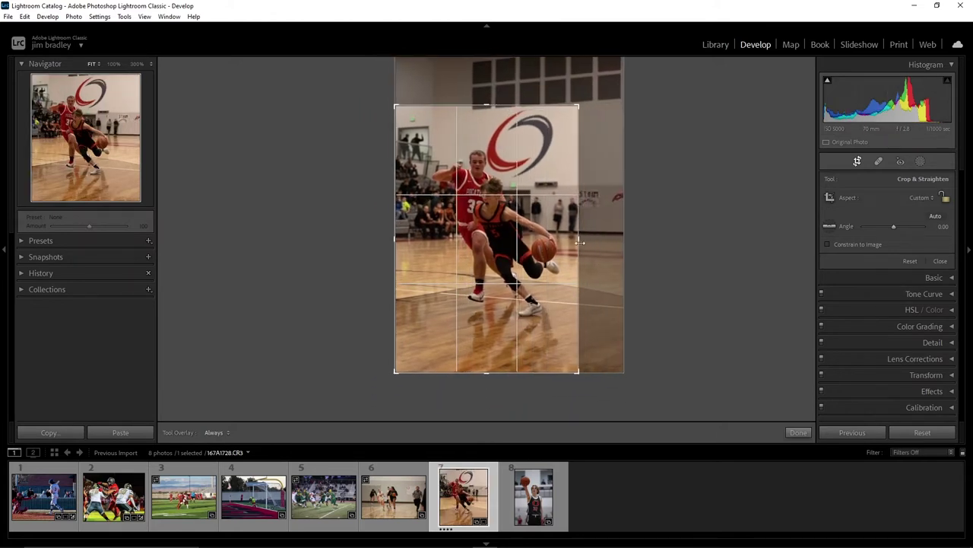
drag(395, 236, 405, 235)
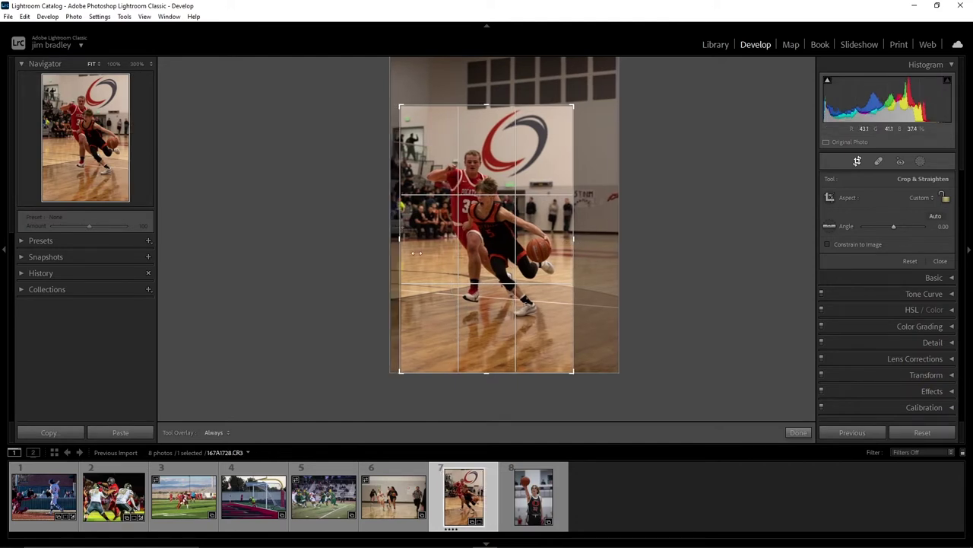
drag(486, 373, 489, 362)
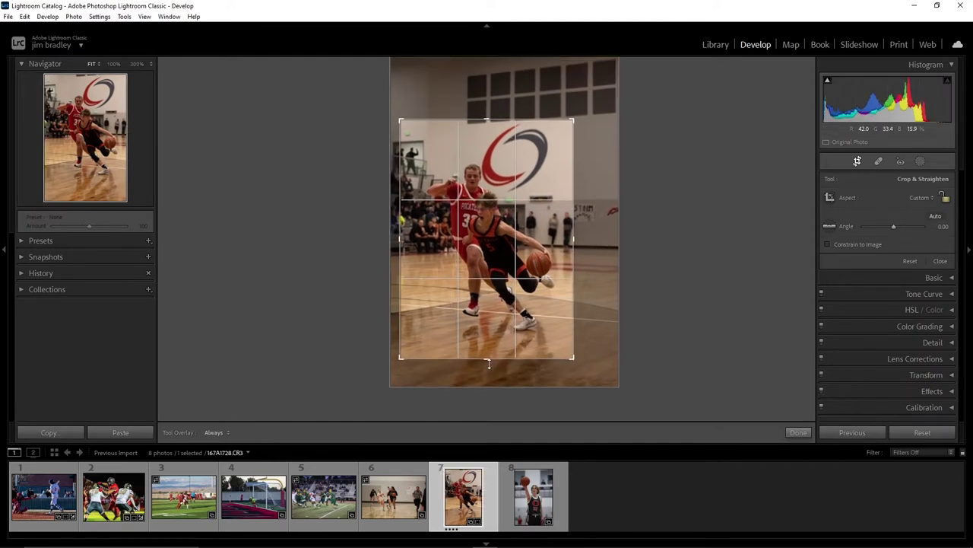
key(Return)
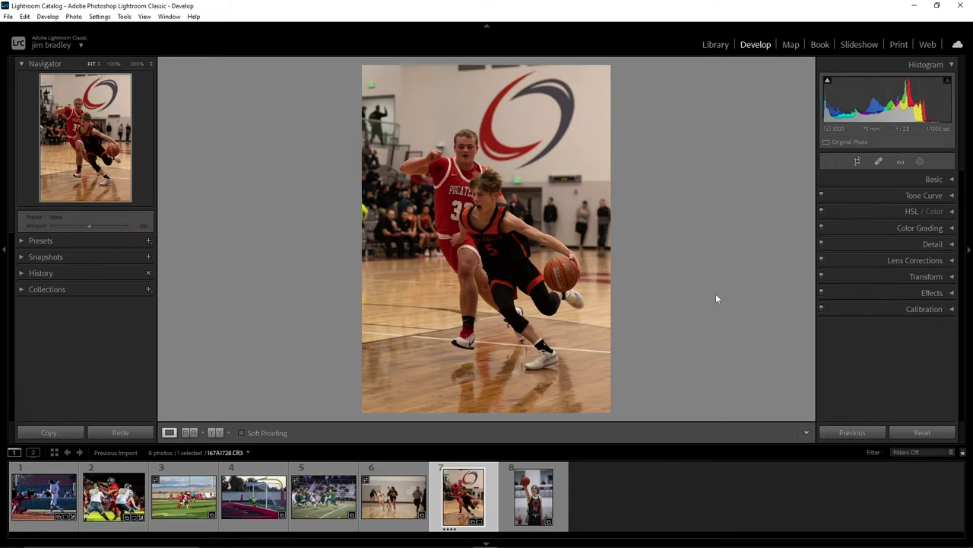
Step: Rotate the crop slightly to level the basketball photo
click(857, 162)
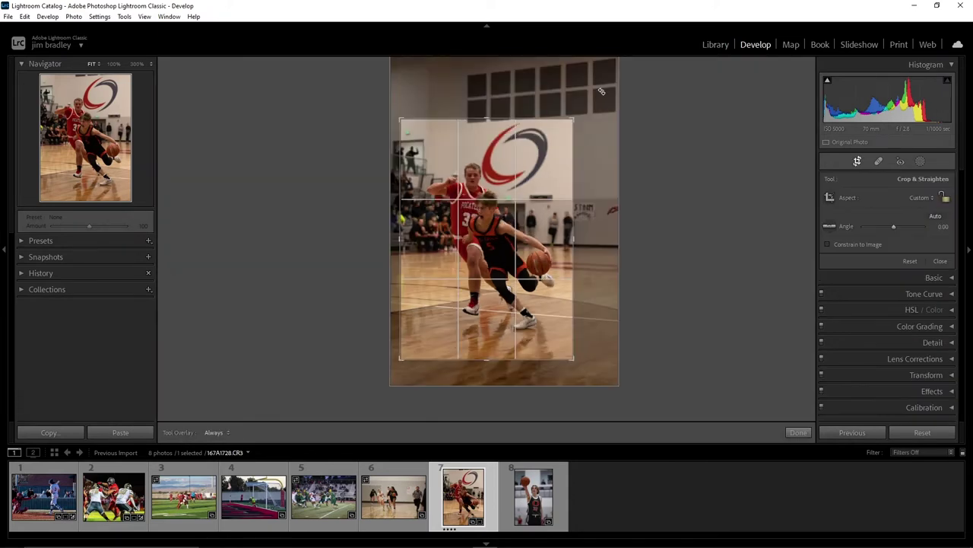
drag(582, 106, 578, 104)
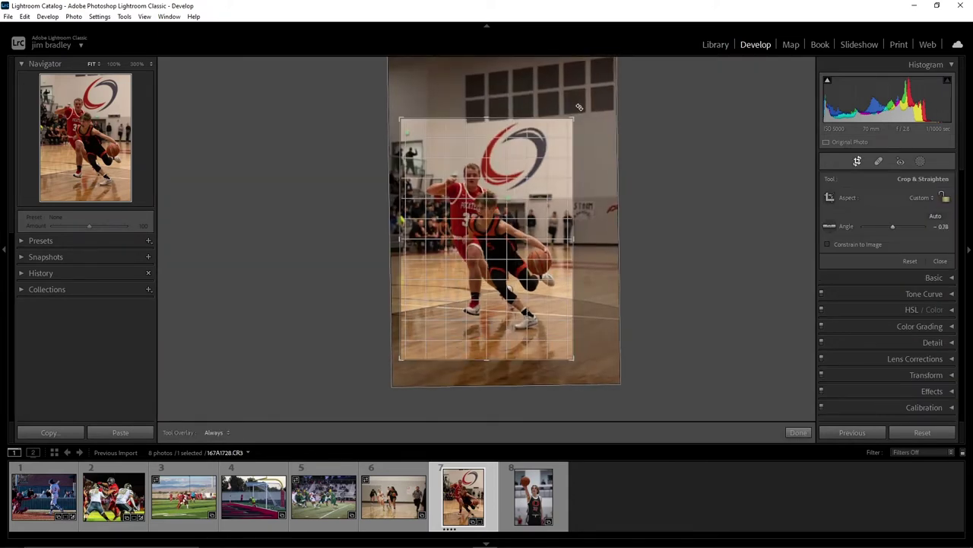
key(Return)
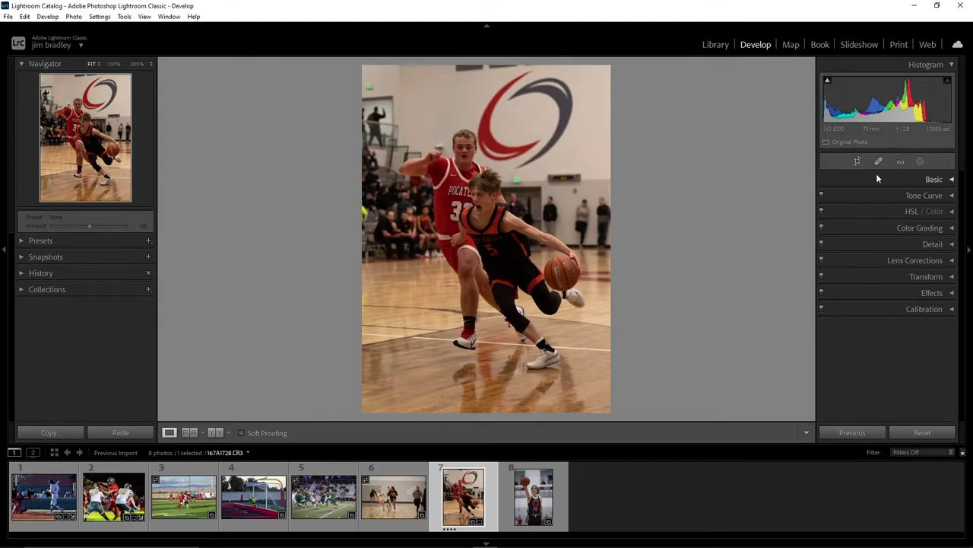
click(932, 179)
Step: Apply Auto white balance and Auto tone (Exposure +0.23, Highlights −58), comparing before/after
click(932, 228)
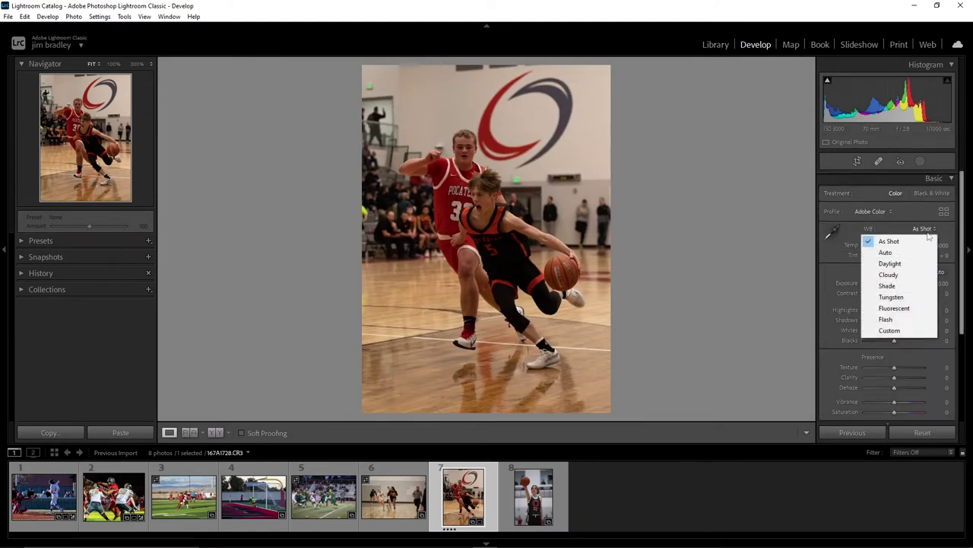
click(920, 251)
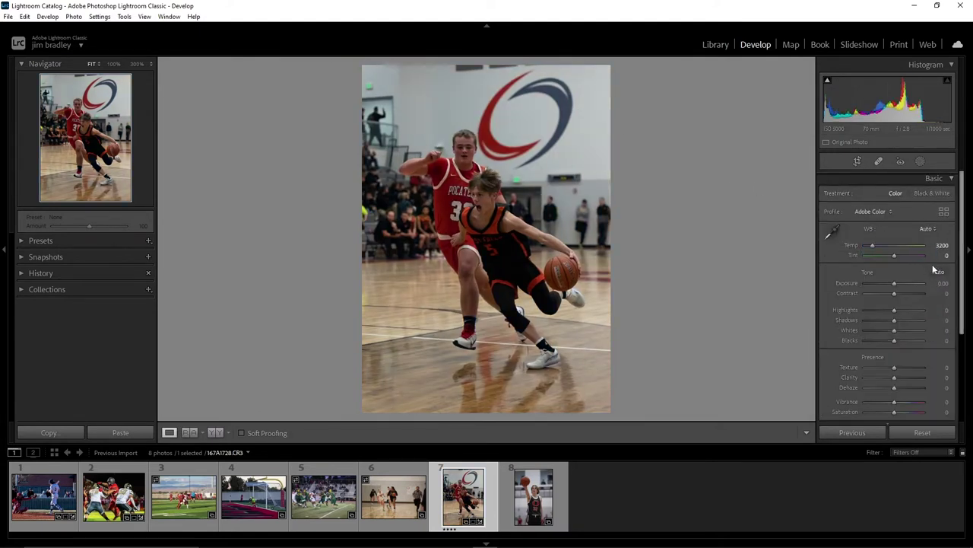
click(938, 271)
click(216, 433)
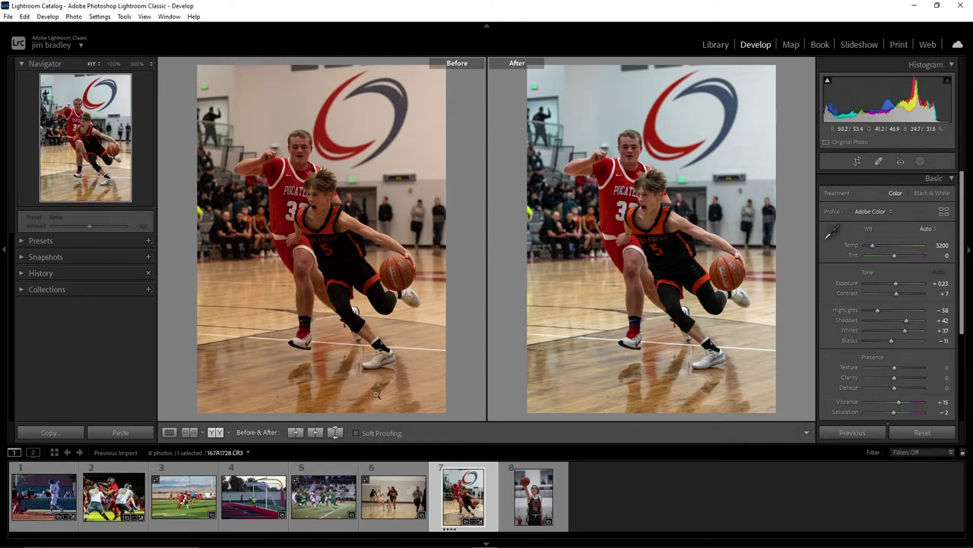
click(169, 432)
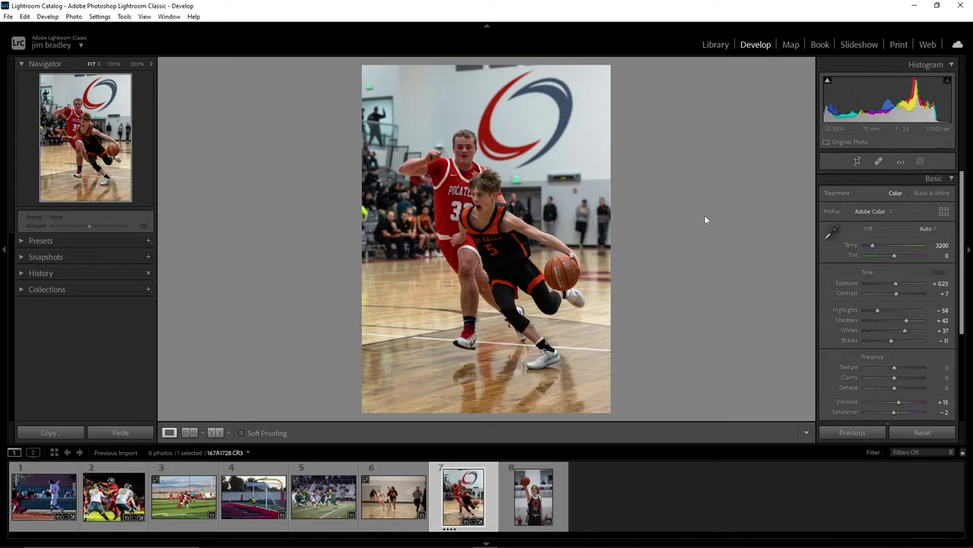
Step: Try the Fluorescent and Tungsten white balance presets on the basketball photo
click(927, 229)
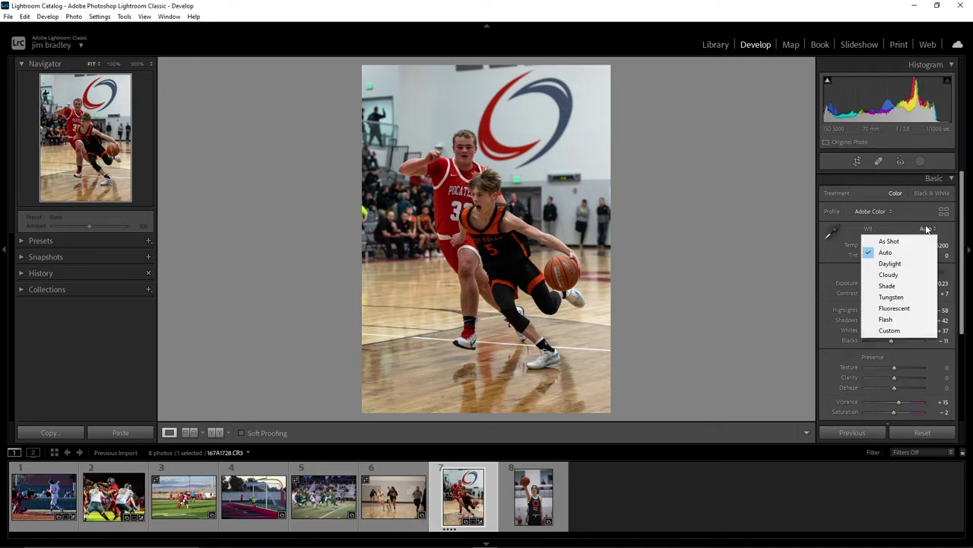
click(894, 309)
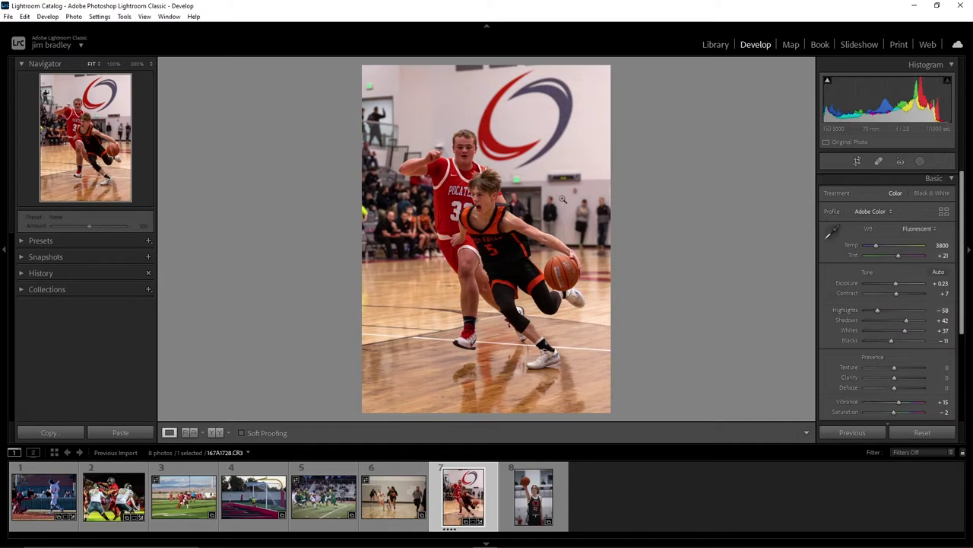
click(921, 229)
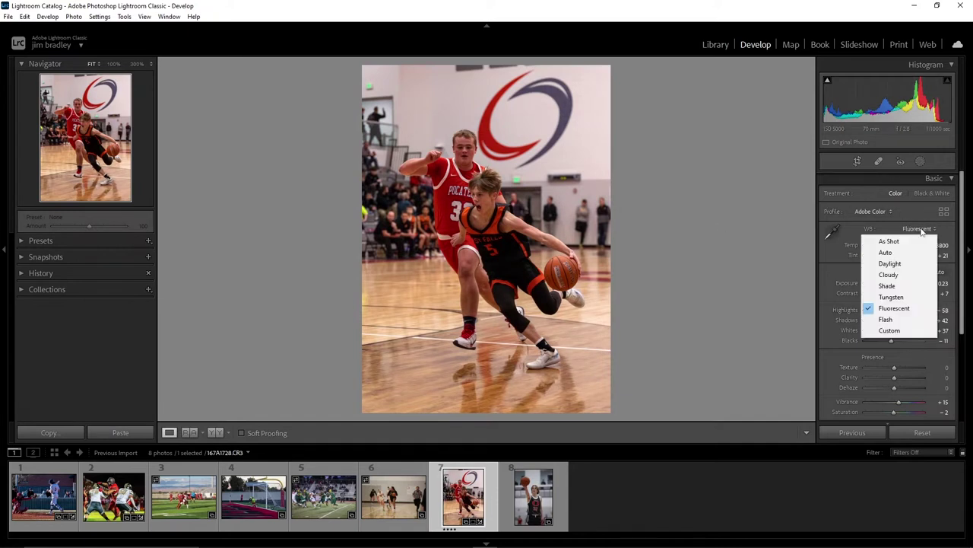
click(908, 296)
click(928, 230)
click(909, 302)
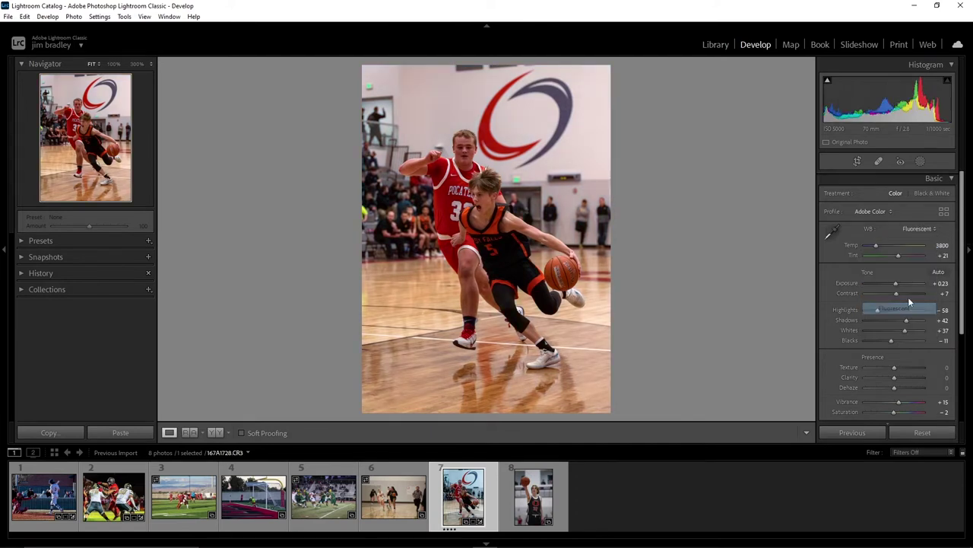
click(918, 228)
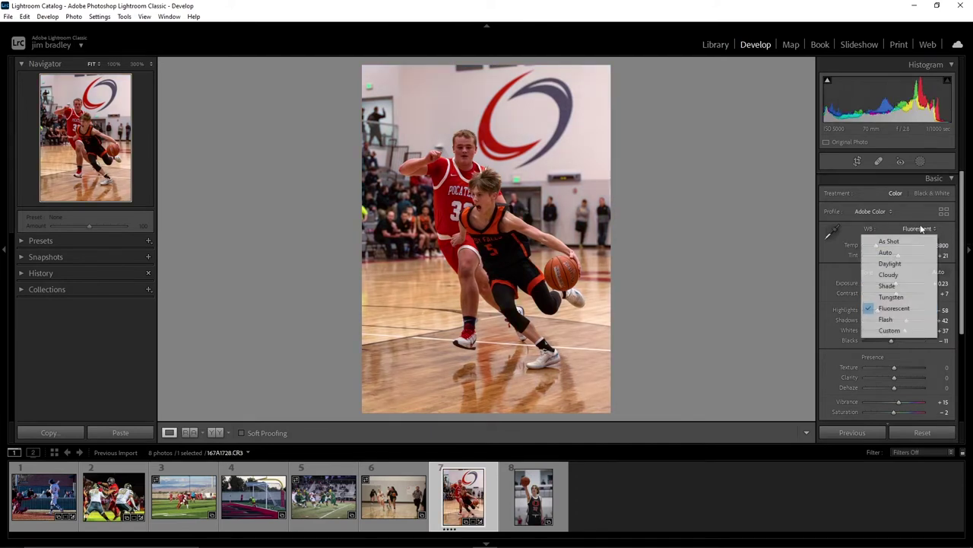
click(905, 298)
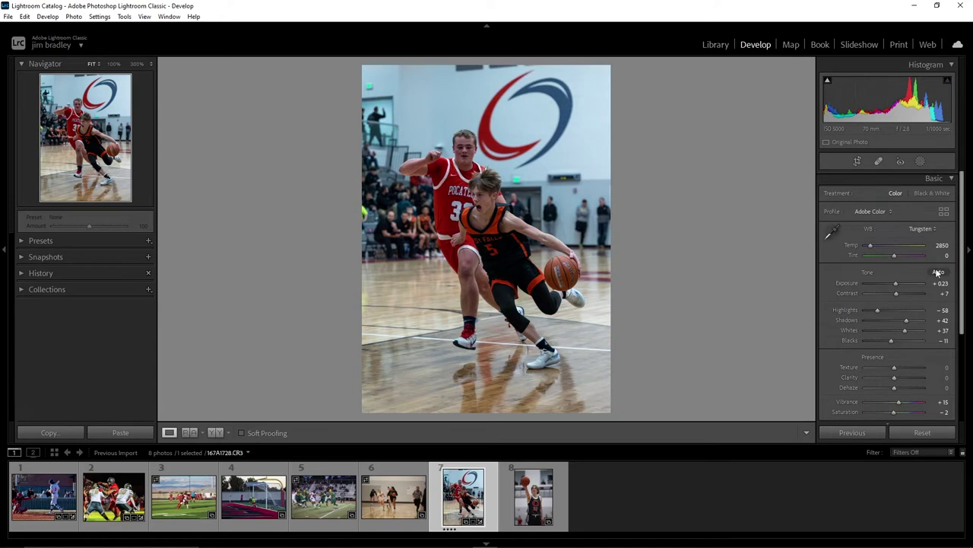
Step: Re-apply Auto tone, return white balance to Auto and set Highlights to −75
click(939, 272)
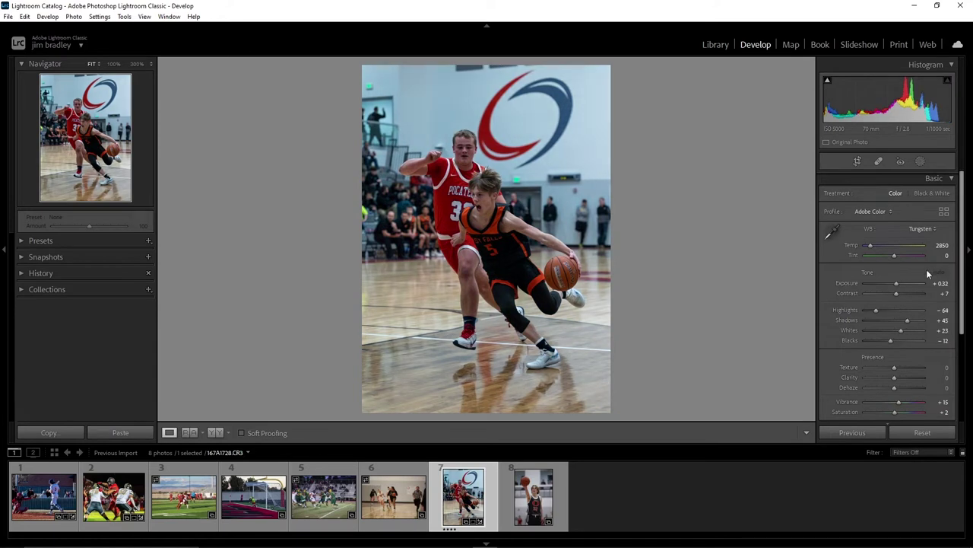
drag(875, 311, 867, 310)
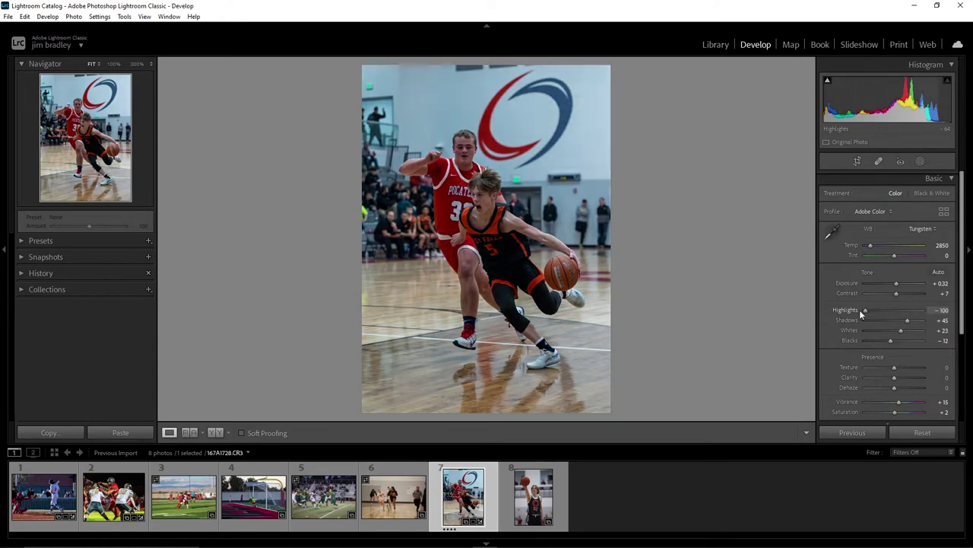
click(922, 228)
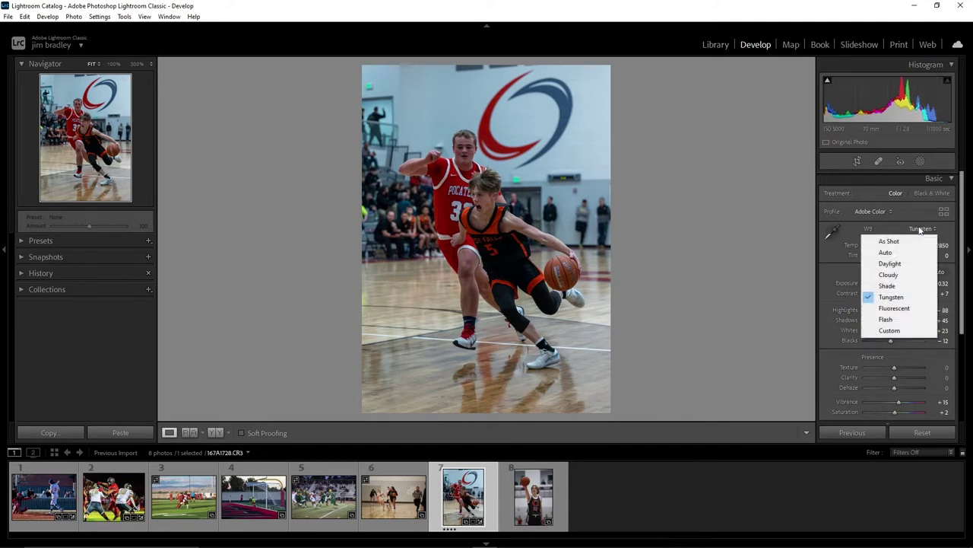
click(913, 252)
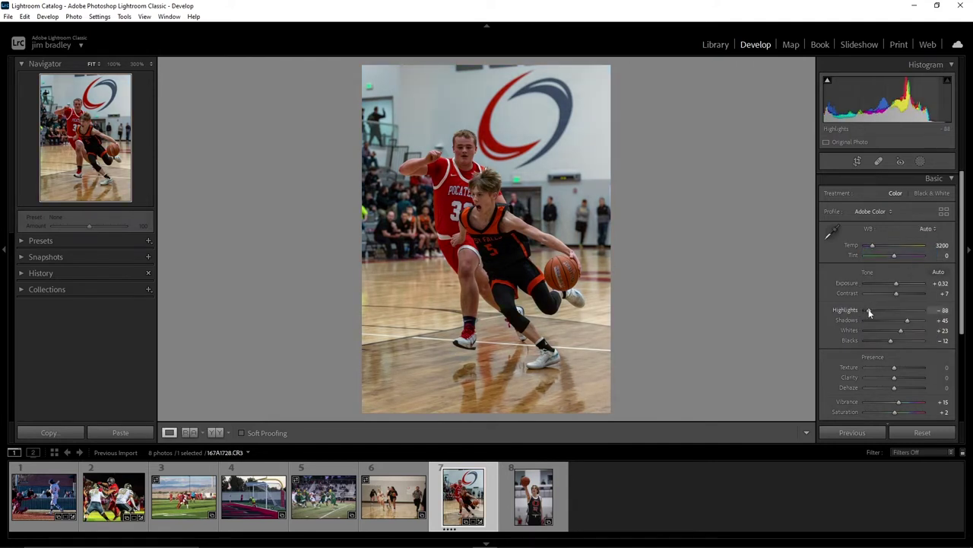
drag(870, 311, 892, 295)
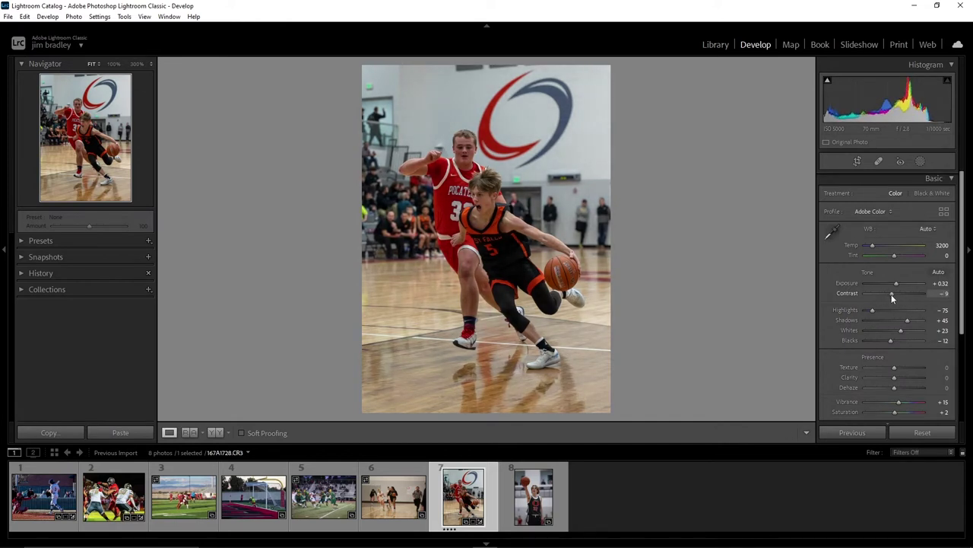
Step: Brighten exposure to +0.44 and lift Blacks to +39, checking the jersey at 100%
drag(894, 284, 864, 310)
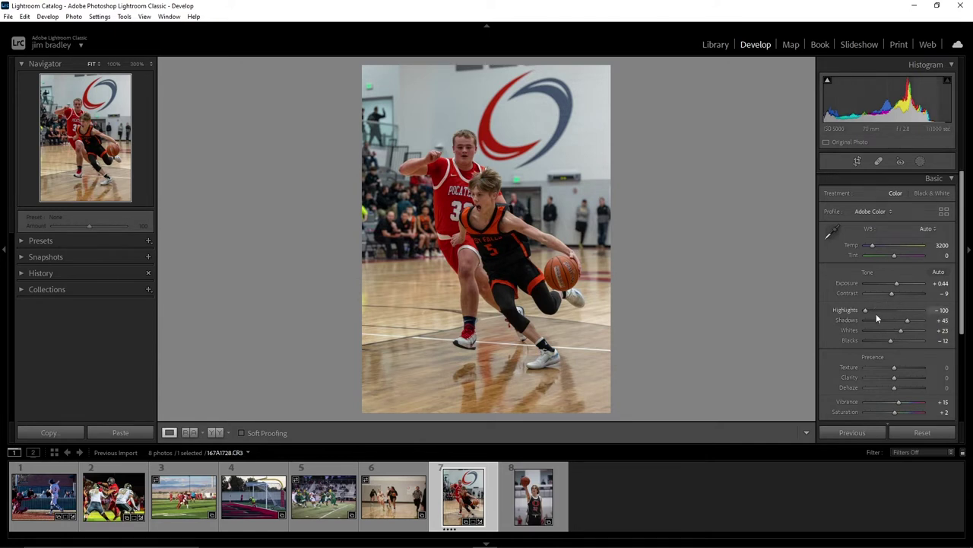
mouse_move(894, 342)
mouse_down()
mouse_move(904, 343)
mouse_move(917, 321)
mouse_move(909, 326)
mouse_up()
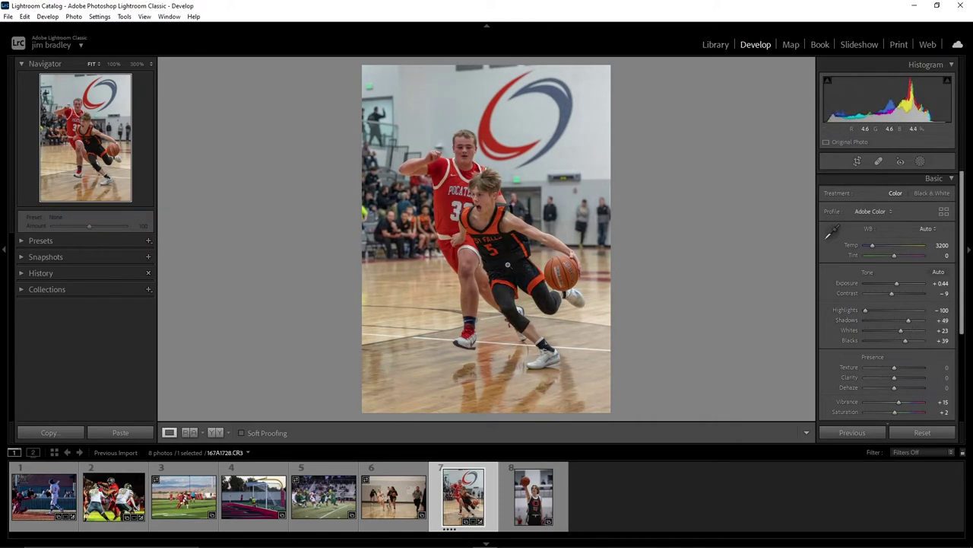
click(504, 245)
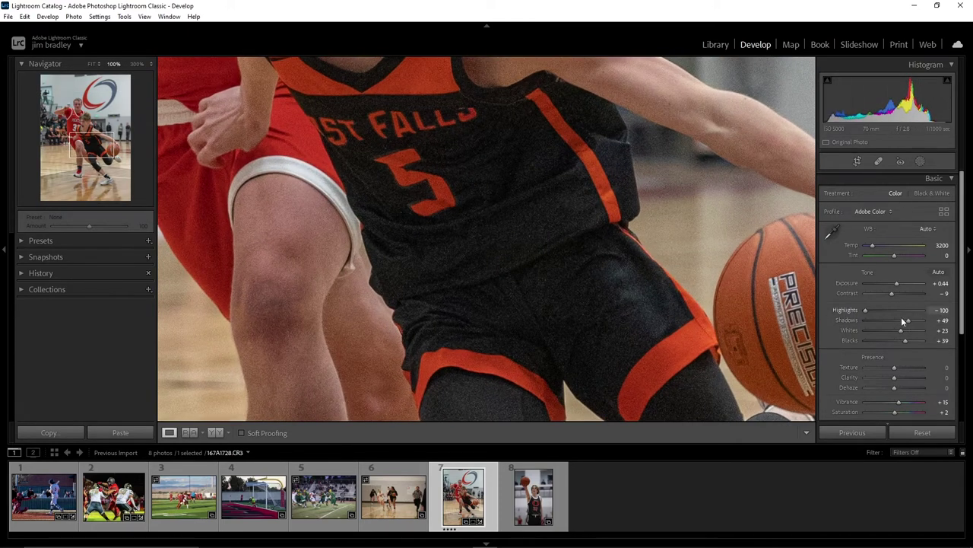
Step: Set Shadows to +56 and Whites to −12, then nudge Texture up to +19
mouse_move(911, 324)
mouse_down()
mouse_move(939, 325)
mouse_move(911, 323)
mouse_up()
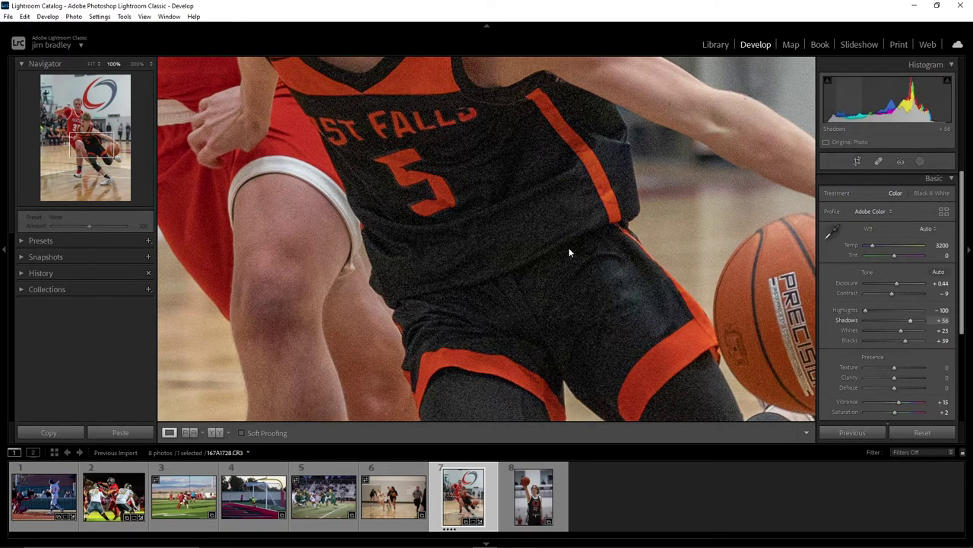
drag(486, 410, 485, 230)
click(485, 229)
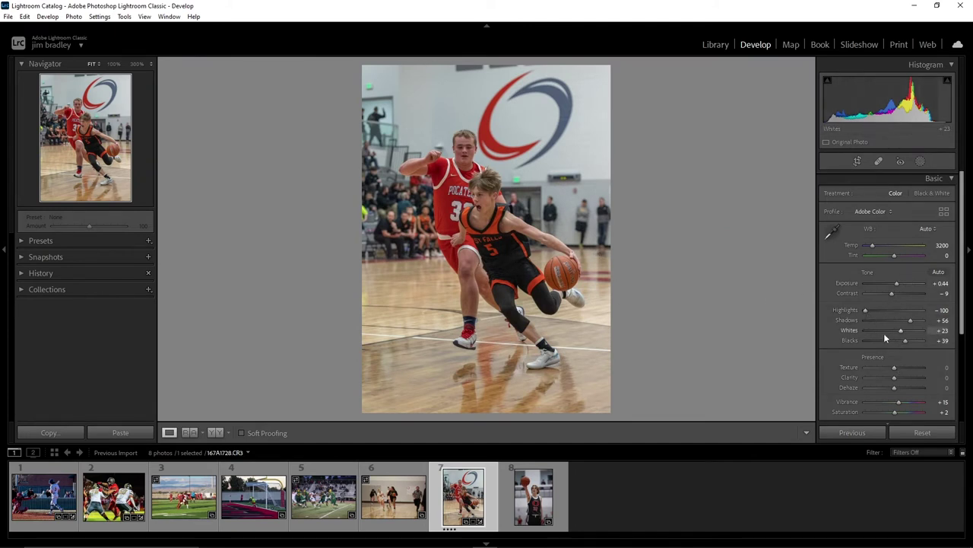
drag(890, 329, 891, 329)
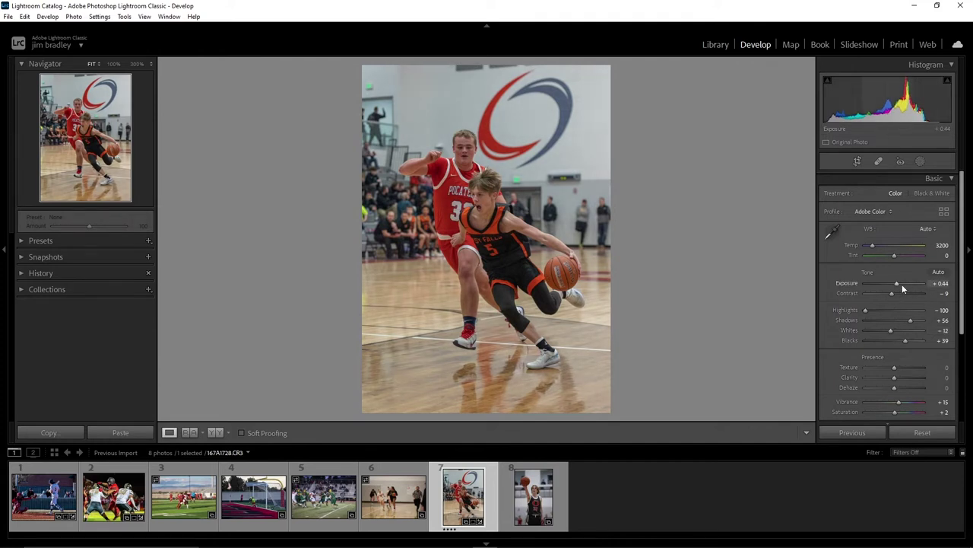
click(904, 368)
Step: Refine Texture to +12, Clarity +7 and Dehaze +14, comparing against the original
drag(900, 370, 899, 370)
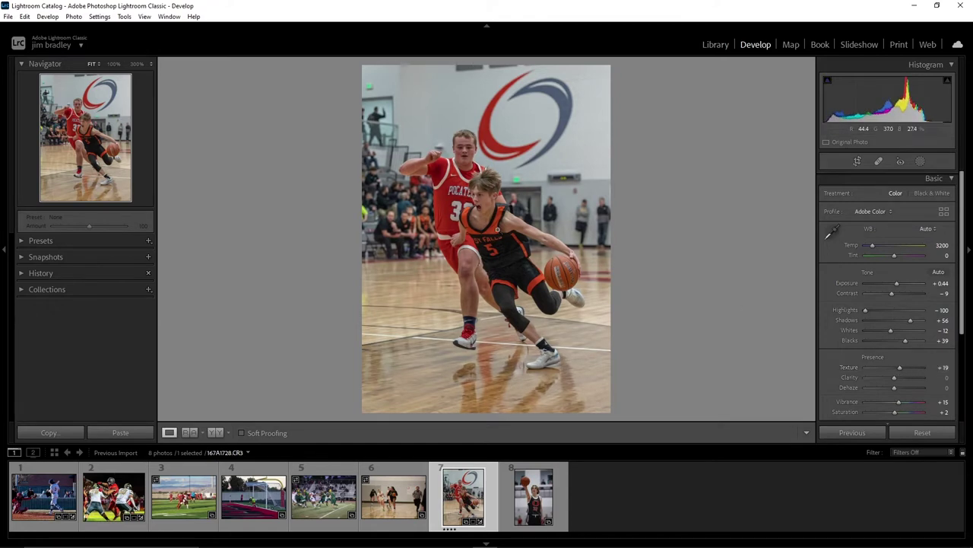
key(backslash)
key(backslash)
key(backslash)
key(backslash)
mouse_move(900, 368)
mouse_down()
mouse_move(970, 371)
mouse_move(897, 367)
mouse_move(897, 389)
mouse_up()
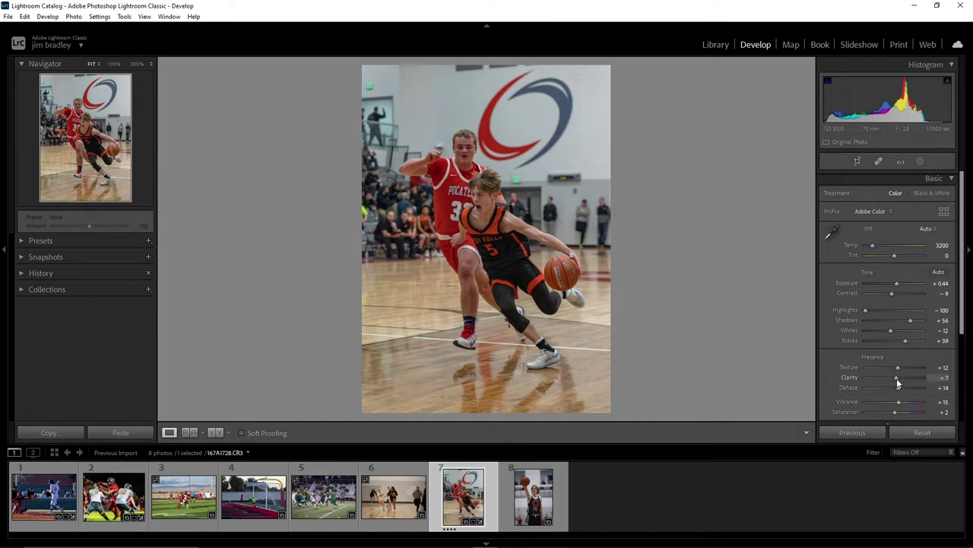
click(506, 222)
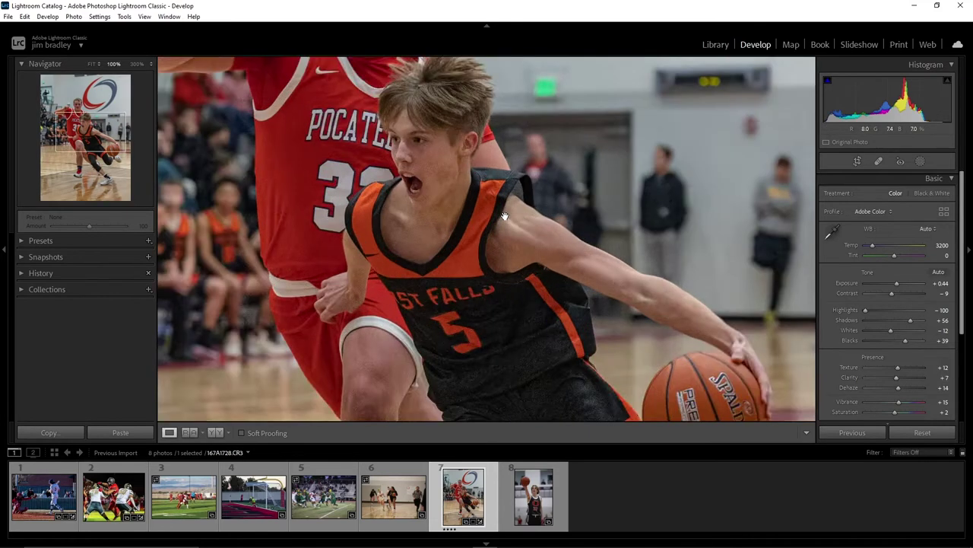
click(546, 251)
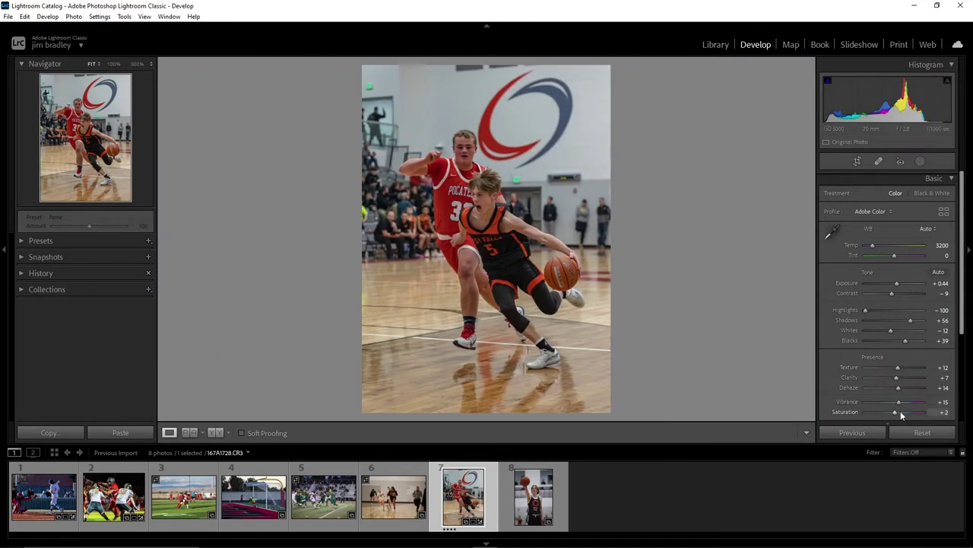
Step: Boost Saturation to +14 and switch from the Basic panel to the Detail panel
drag(896, 411, 898, 413)
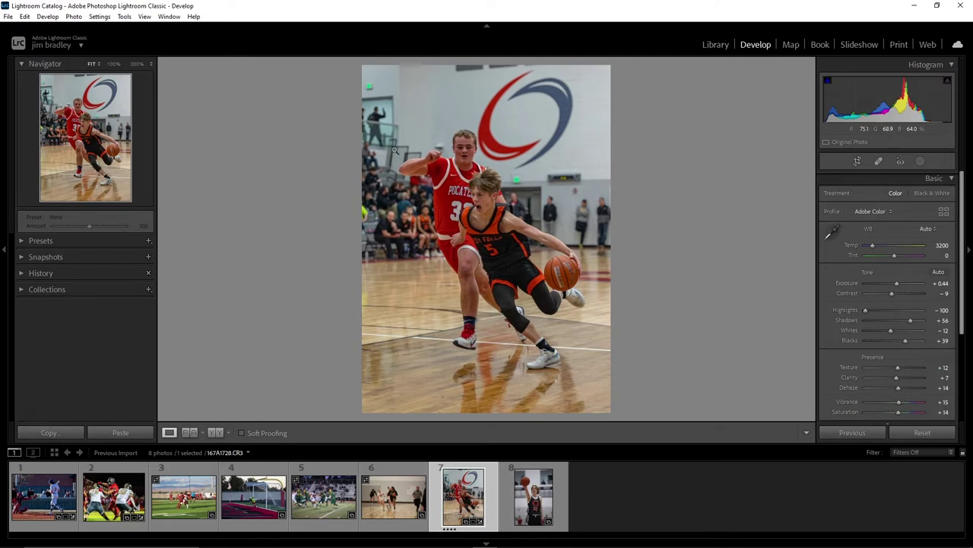
click(935, 179)
click(922, 242)
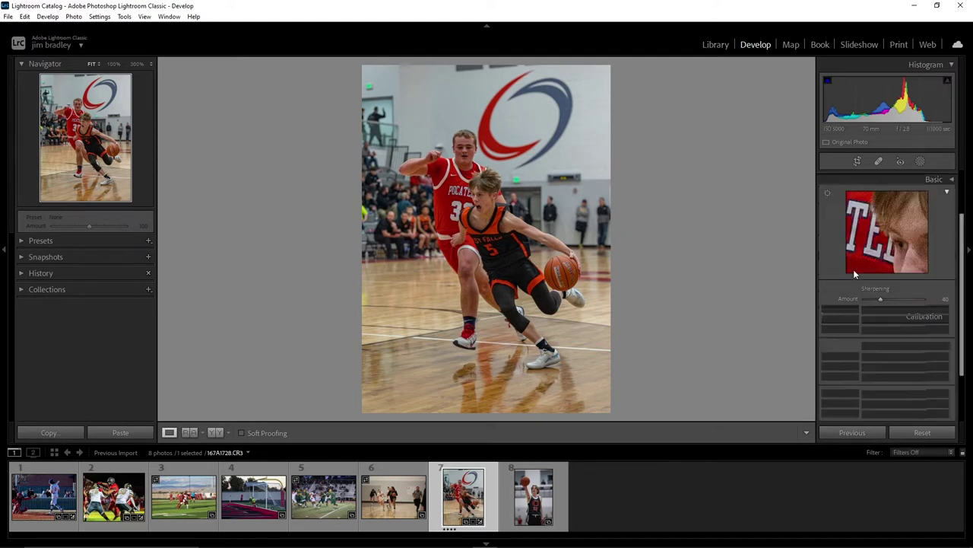
Step: Target the Detail preview on the face; set Sharpening Amount 79, Radius 1.4, Detail 54, Masking 86
click(827, 197)
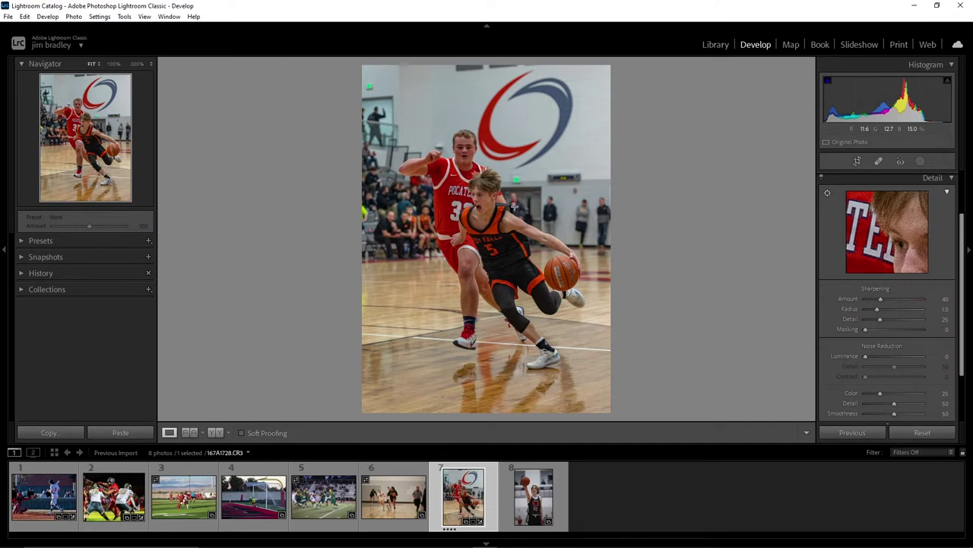
click(475, 192)
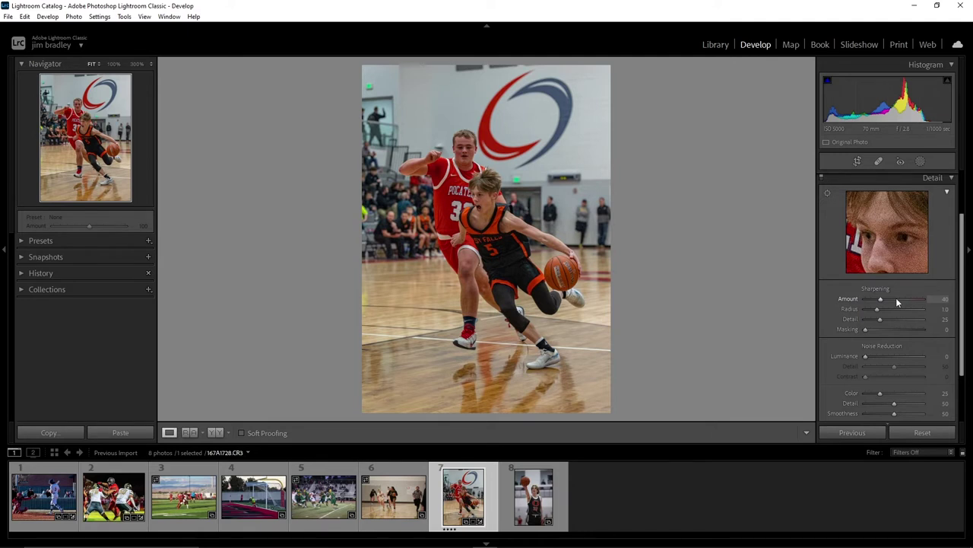
drag(897, 299, 895, 299)
drag(897, 299, 896, 299)
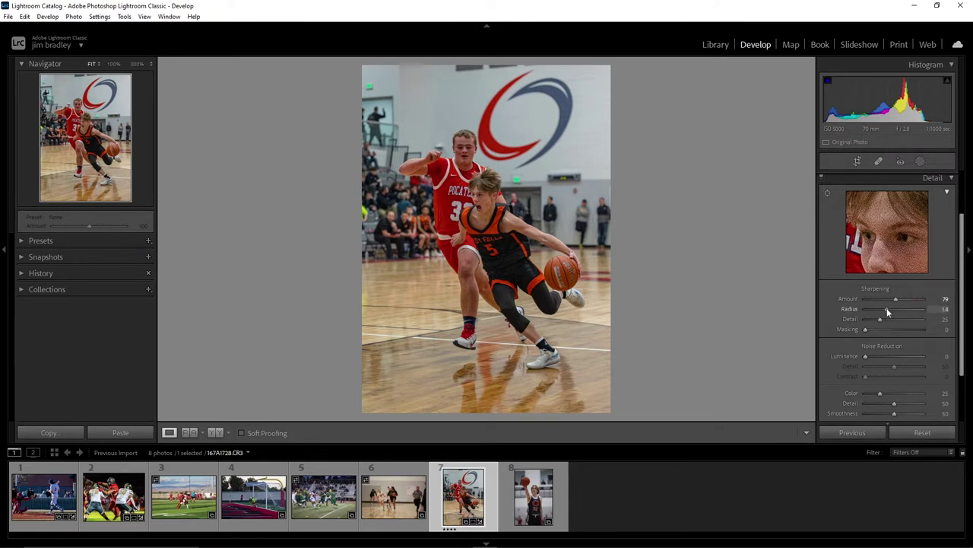
mouse_move(880, 320)
mouse_down()
mouse_move(866, 321)
mouse_move(896, 319)
mouse_up()
drag(865, 328, 913, 332)
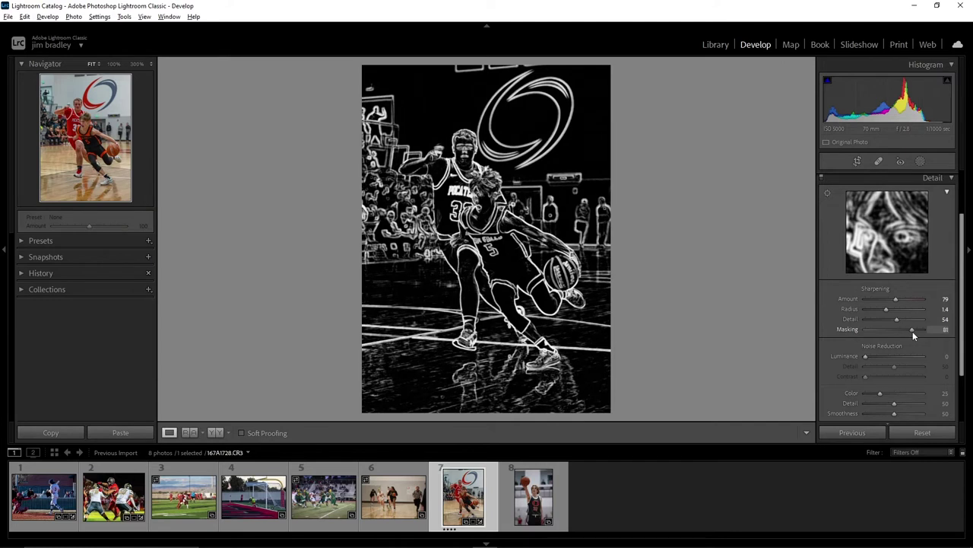
drag(914, 331, 914, 330)
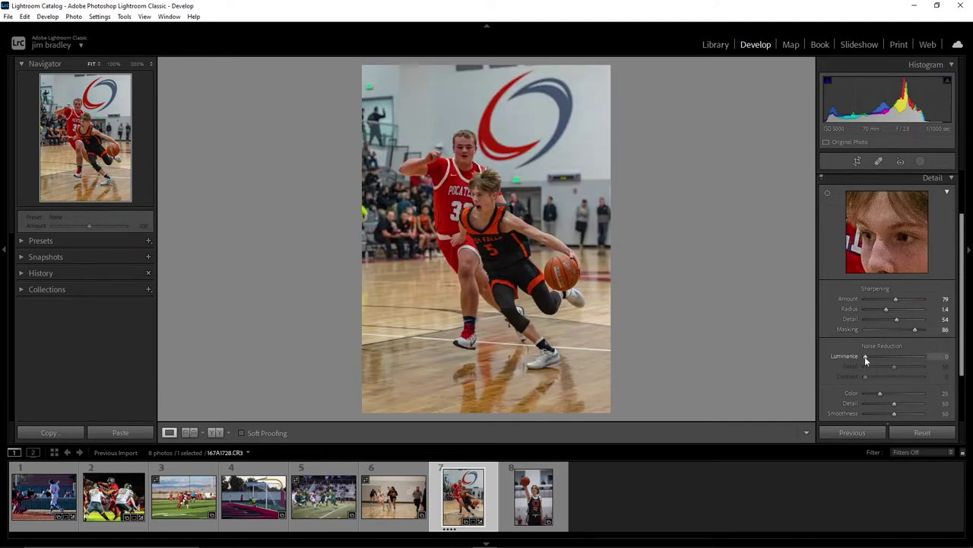
Step: Apply Luminance noise reduction of 43, checking the face's noise at 100%
drag(865, 356, 871, 358)
drag(877, 356, 880, 356)
click(484, 196)
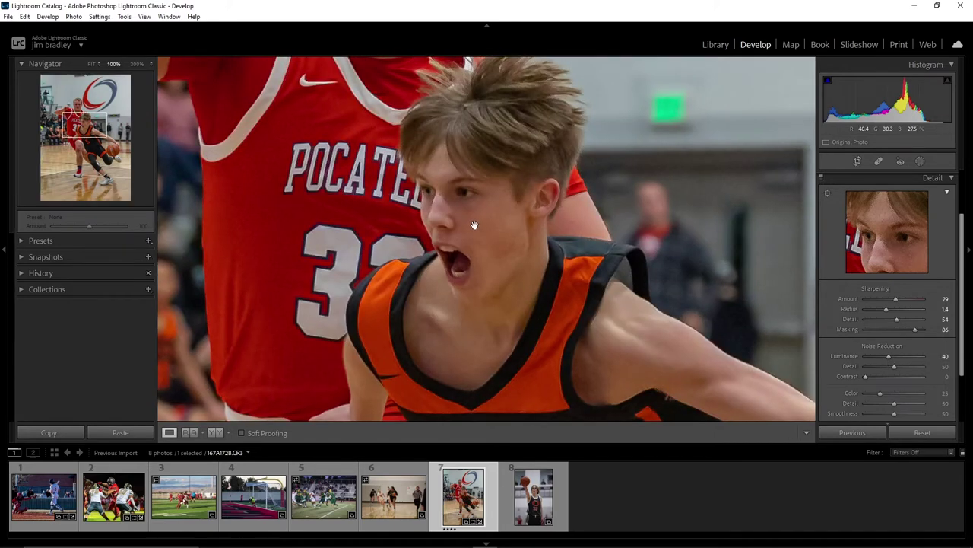
click(470, 224)
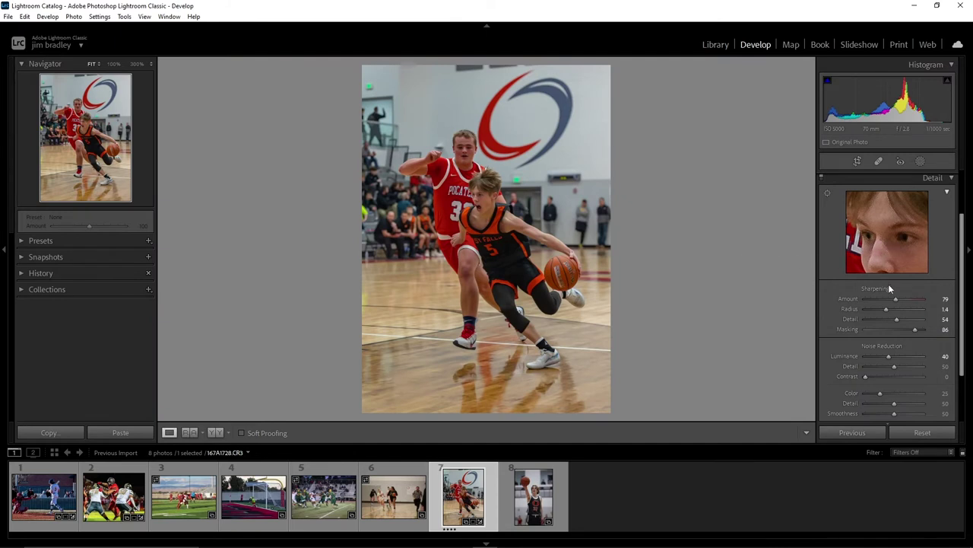
drag(890, 356, 940, 361)
drag(936, 360, 907, 358)
Step: Set noise-reduction Detail to 41 and Color Smoothness to 62, then show Before/After
drag(894, 366, 891, 367)
scroll(904, 370, down, 2)
scroll(904, 371, down, 2)
scroll(903, 368, up, 2)
scroll(903, 368, up, 3)
scroll(899, 413, up, 2)
drag(919, 413, 894, 414)
key(y)
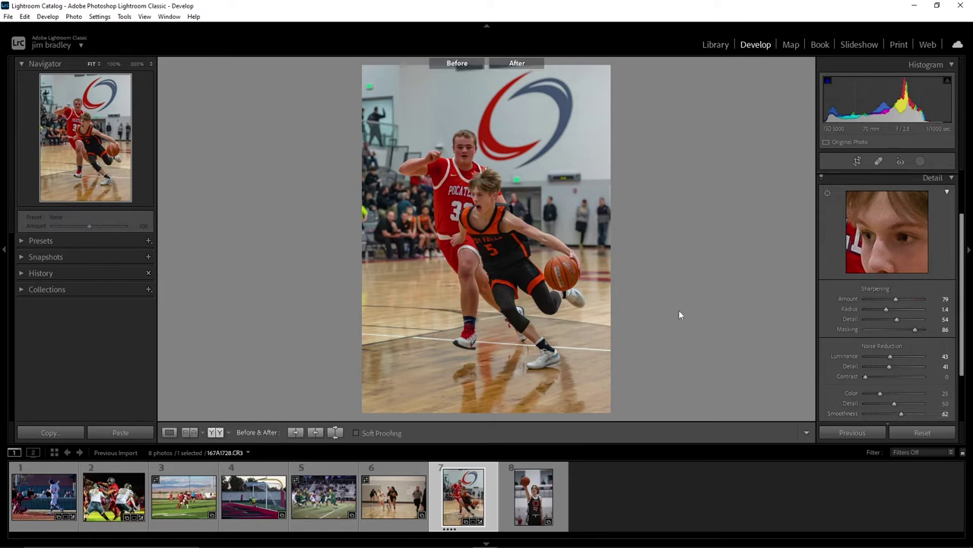
Step: Review the Before/After view, collapsing Detail and briefly reopening the Basic panel settings
click(934, 178)
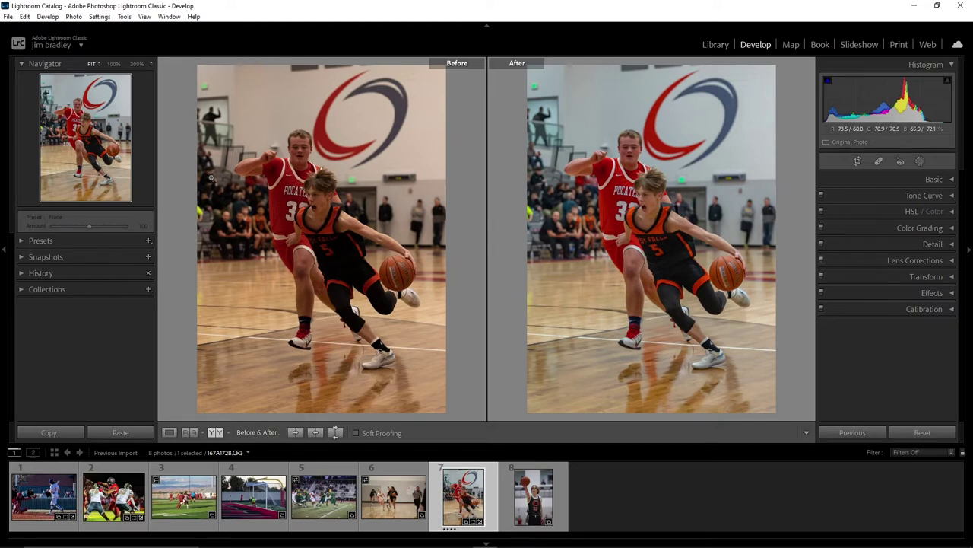
click(935, 179)
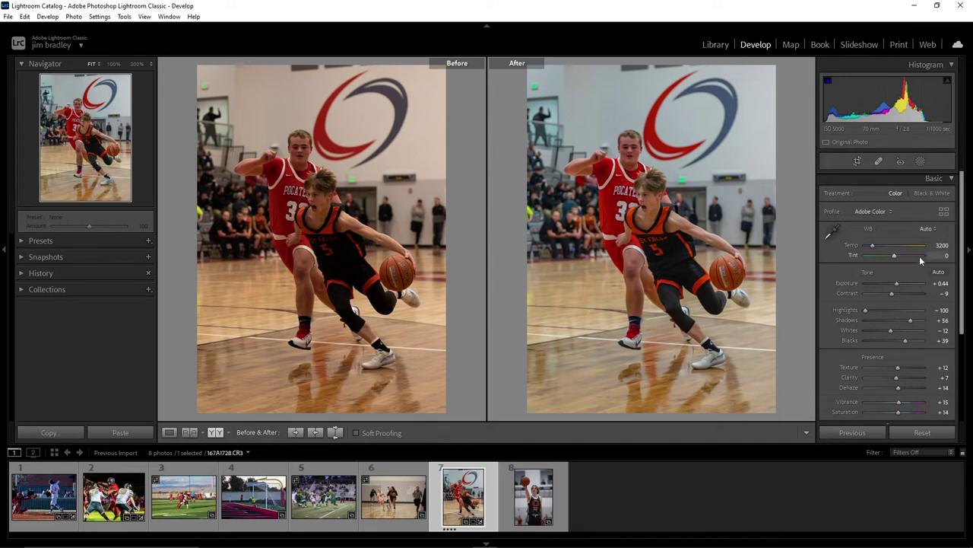
click(933, 178)
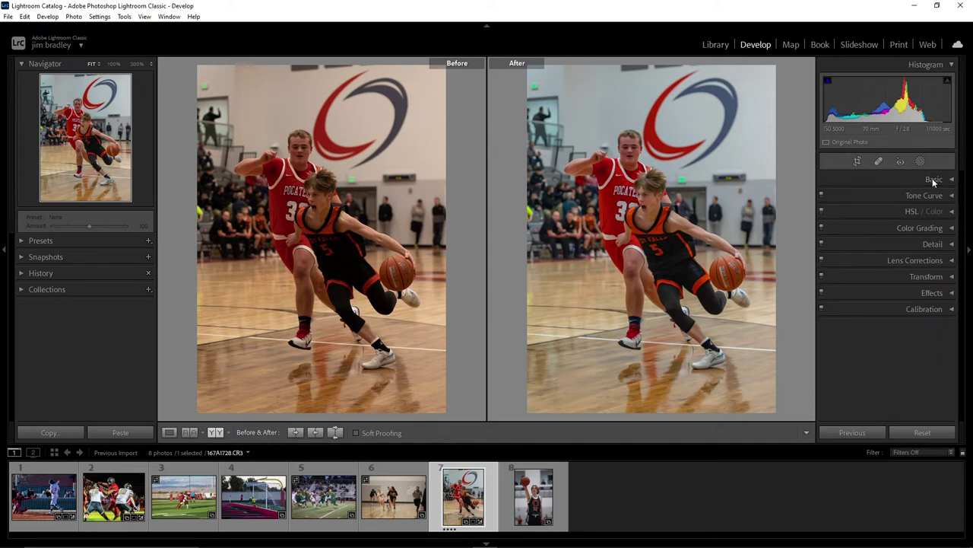
mouse_move(533, 496)
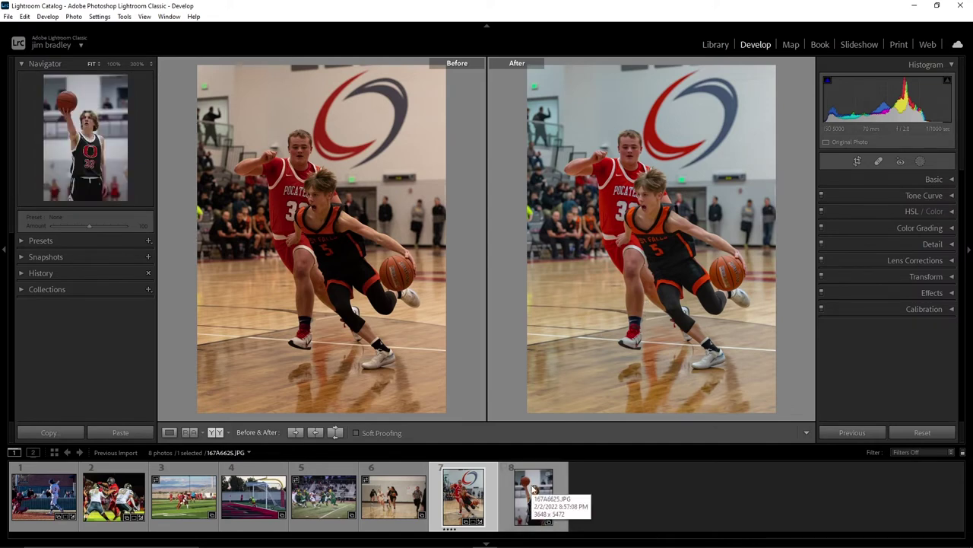
Step: Switch to the free-throw photo and inspect the player's face at 100%
click(532, 489)
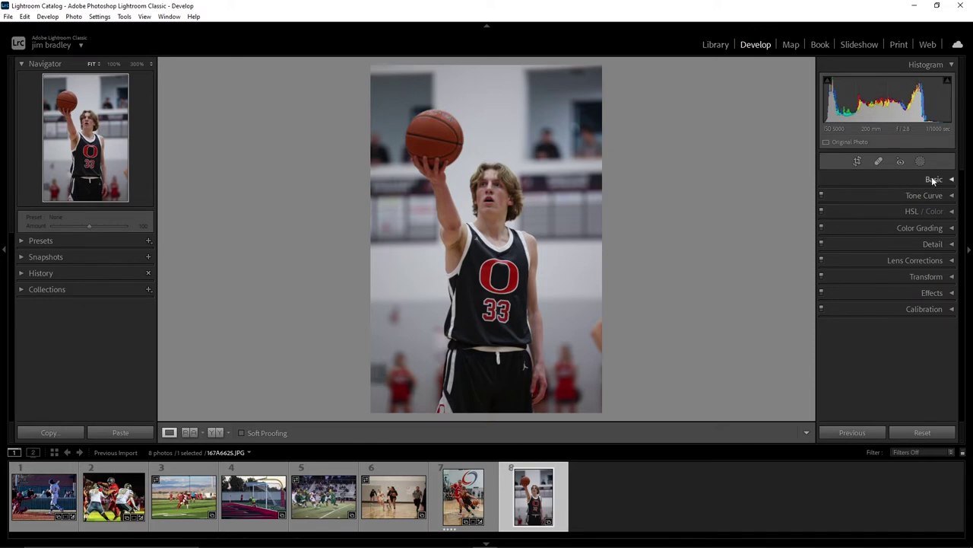
click(505, 201)
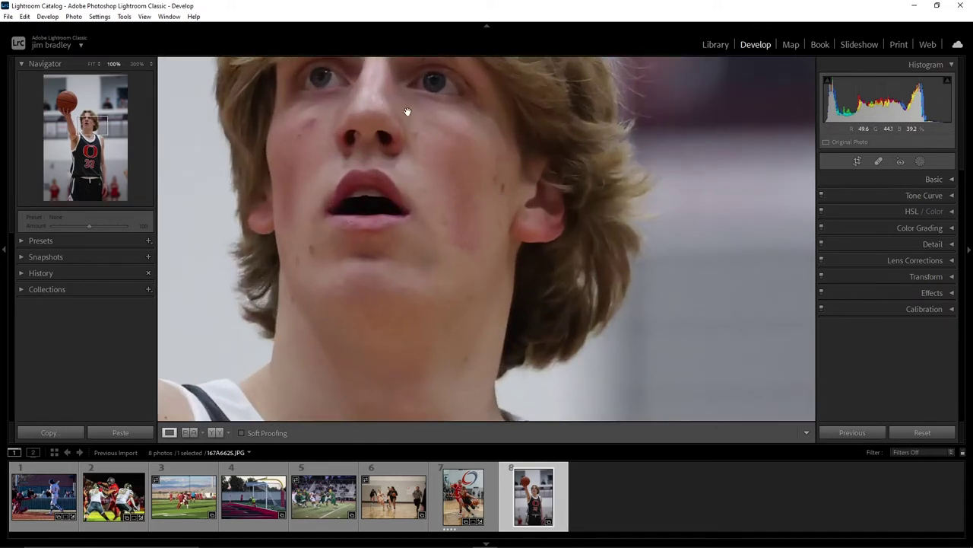
drag(407, 112, 484, 260)
click(486, 258)
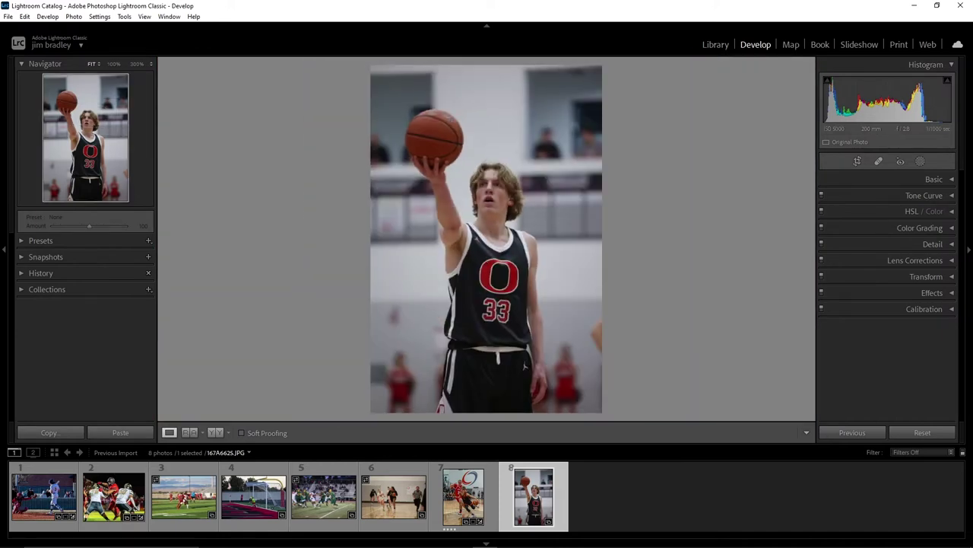
Step: Apply Auto white balance and Auto tone, then set Highlights -86 and Whites +12
click(937, 180)
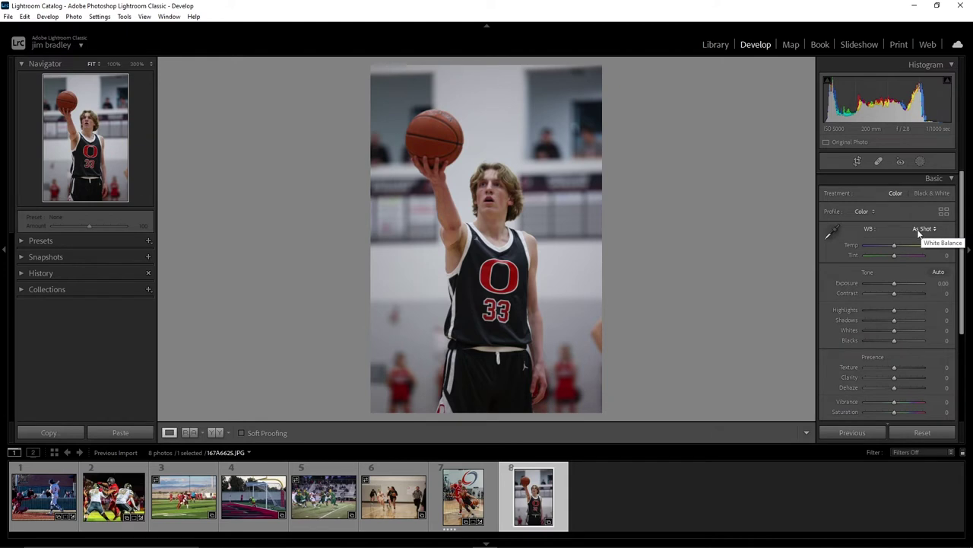
click(921, 229)
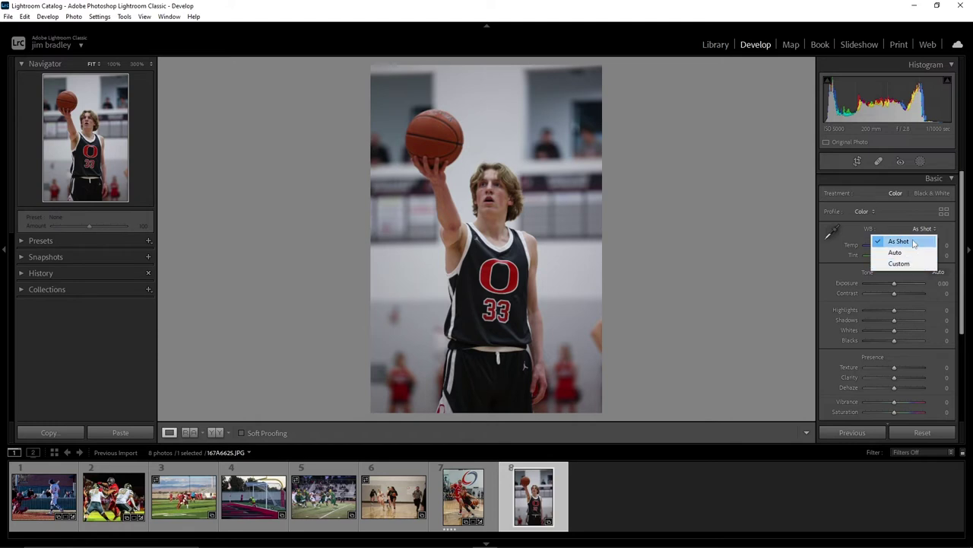
click(918, 253)
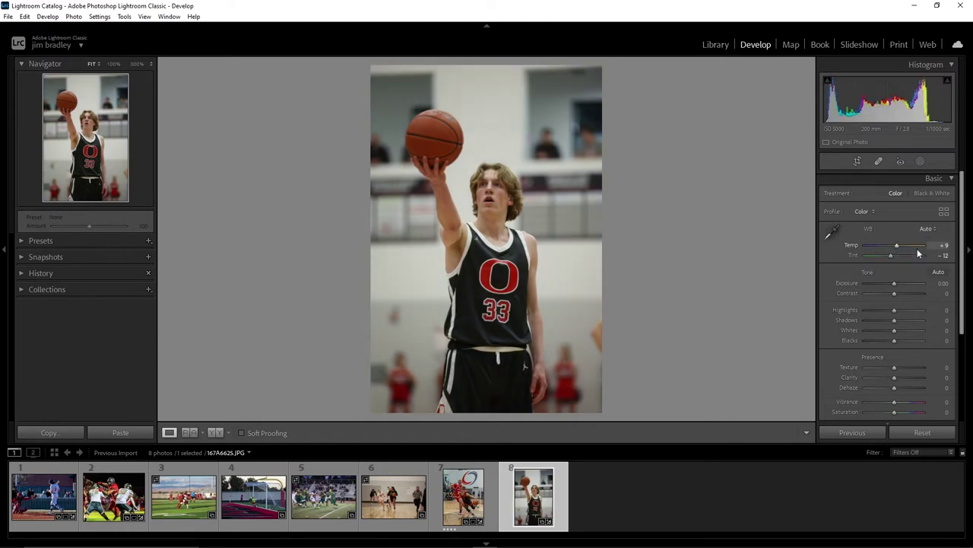
click(937, 272)
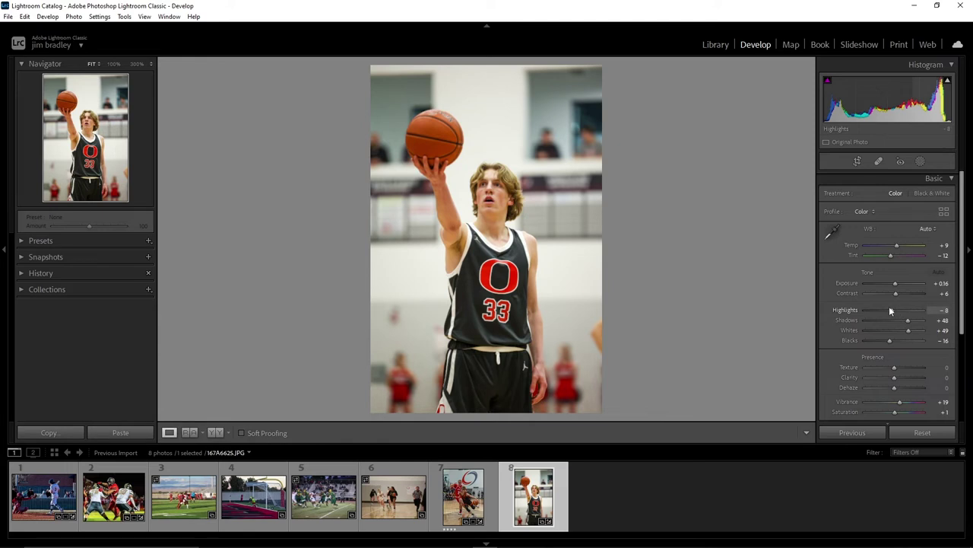
drag(892, 310, 869, 311)
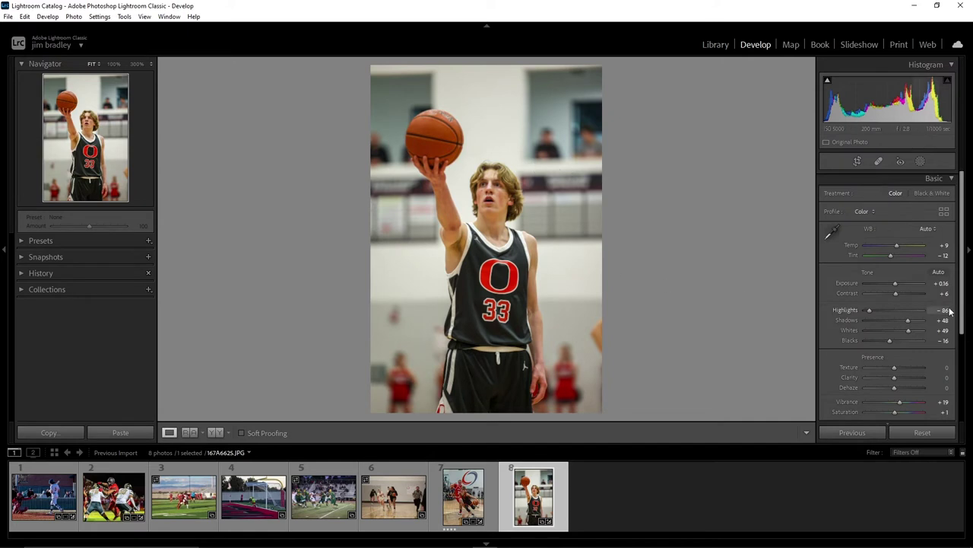
mouse_move(909, 330)
mouse_down()
mouse_move(894, 340)
mouse_move(913, 323)
mouse_up()
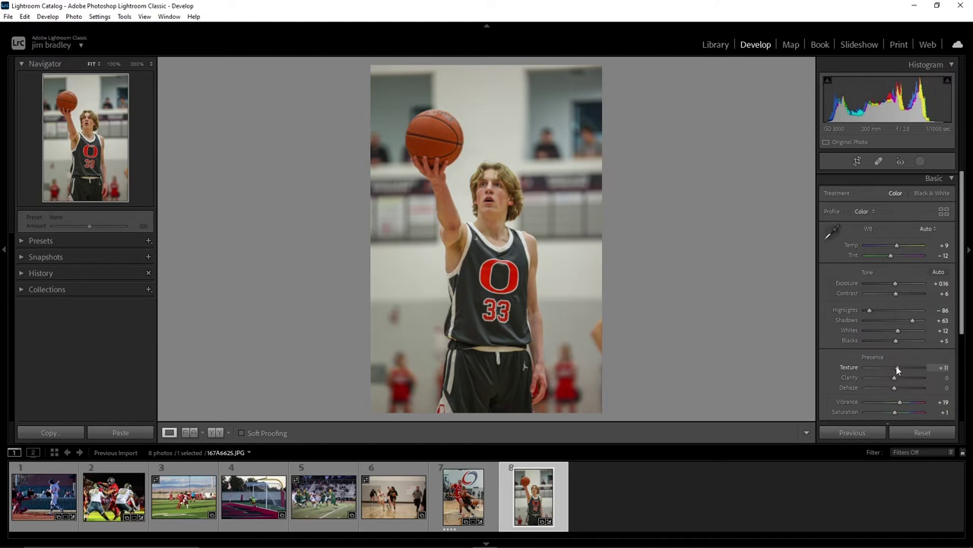
Step: Set Shadows +68, Blacks -46, Clarity +7, Dehaze +11 and Saturation 0
drag(899, 366, 900, 367)
drag(913, 320, 918, 327)
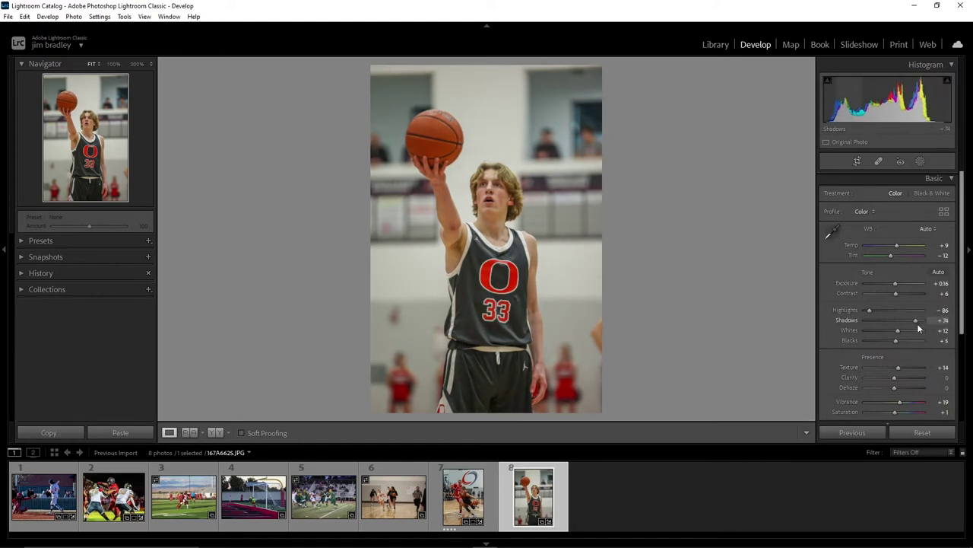
drag(919, 327, 913, 329)
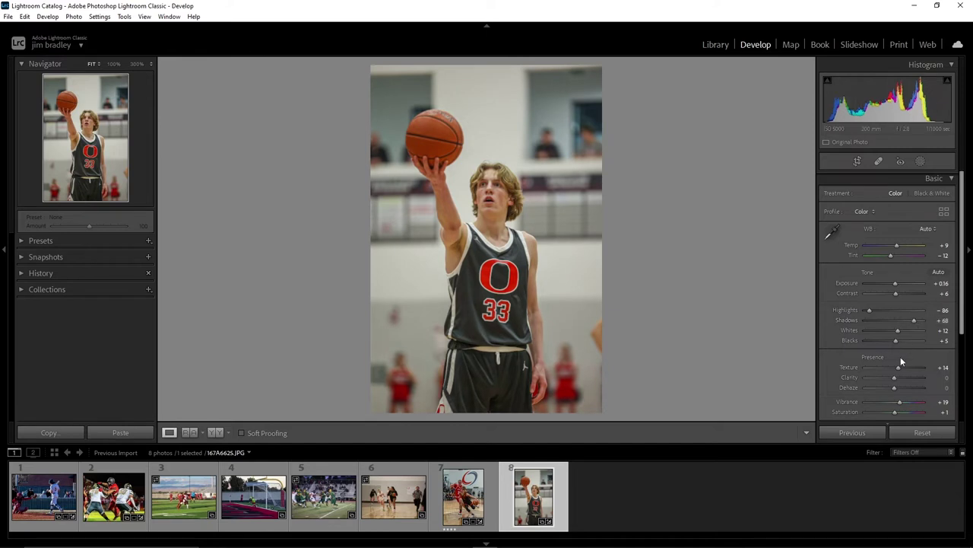
drag(896, 340, 881, 340)
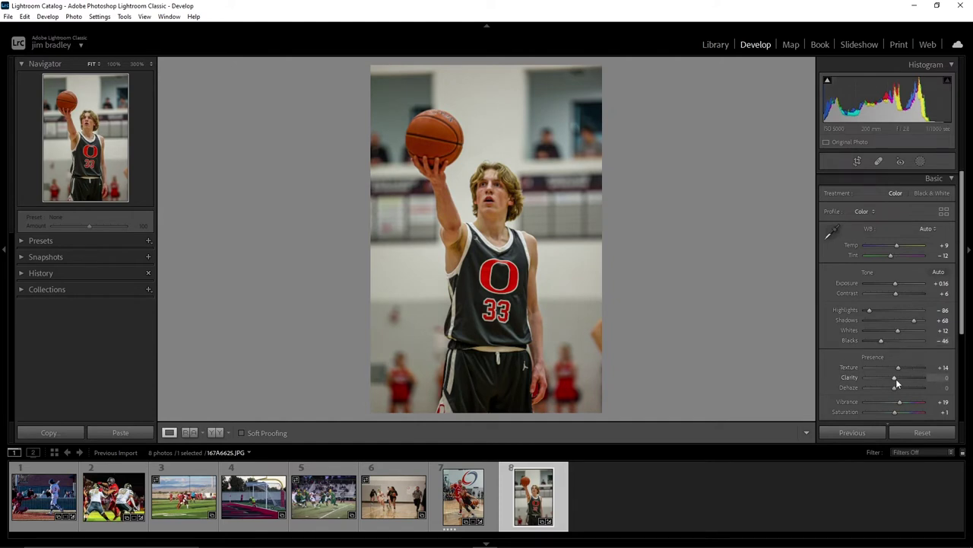
drag(893, 378, 896, 388)
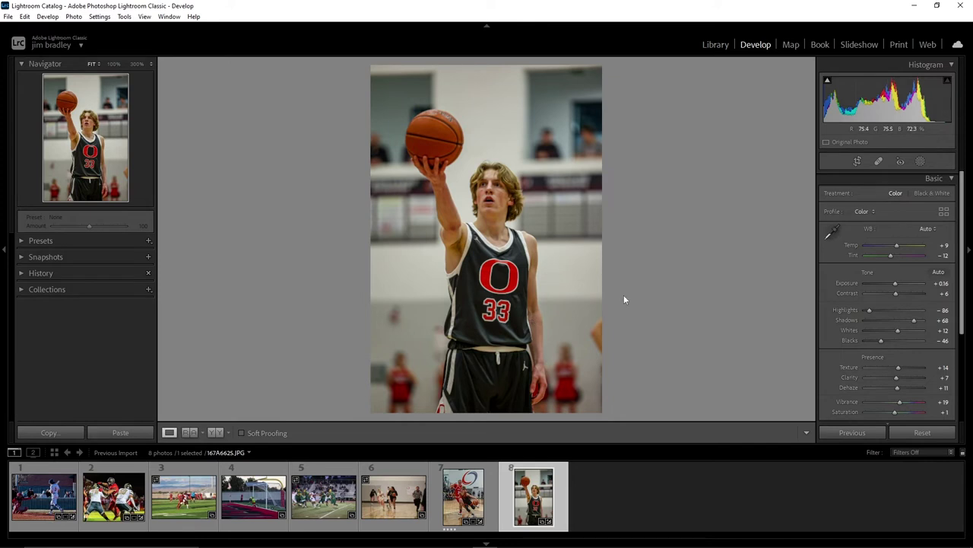
click(941, 412)
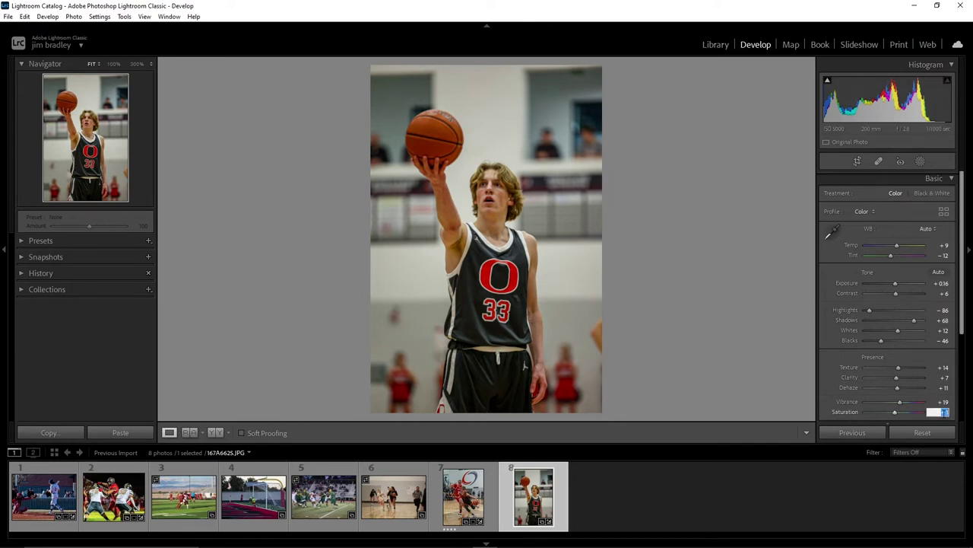
text(-10)
key(Return)
Step: Switch to the Detail panel and lock its preview on the player's eye
click(929, 178)
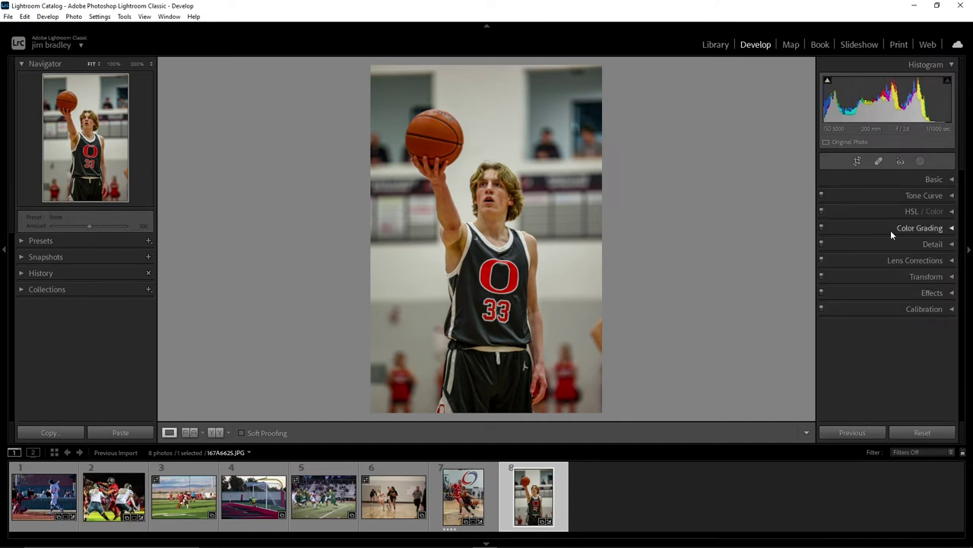
click(916, 242)
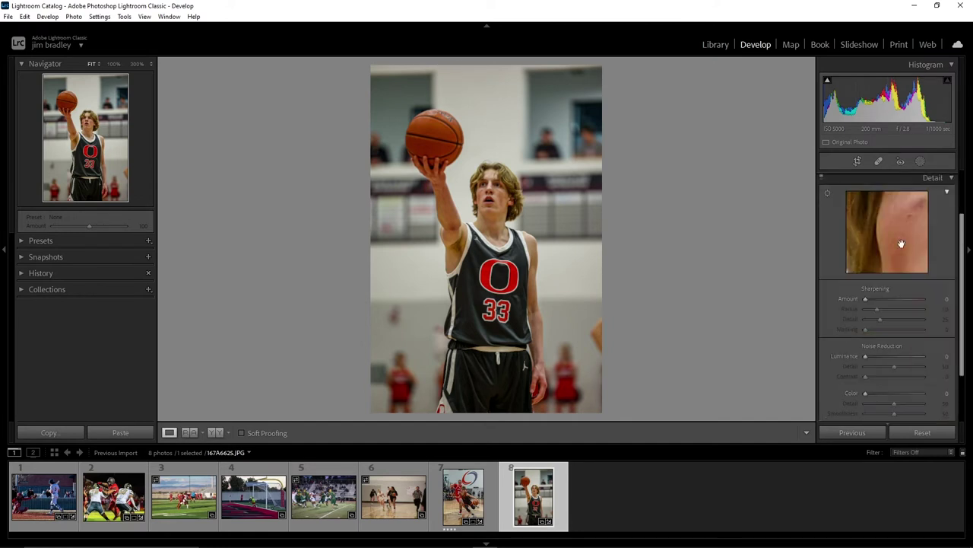
click(827, 193)
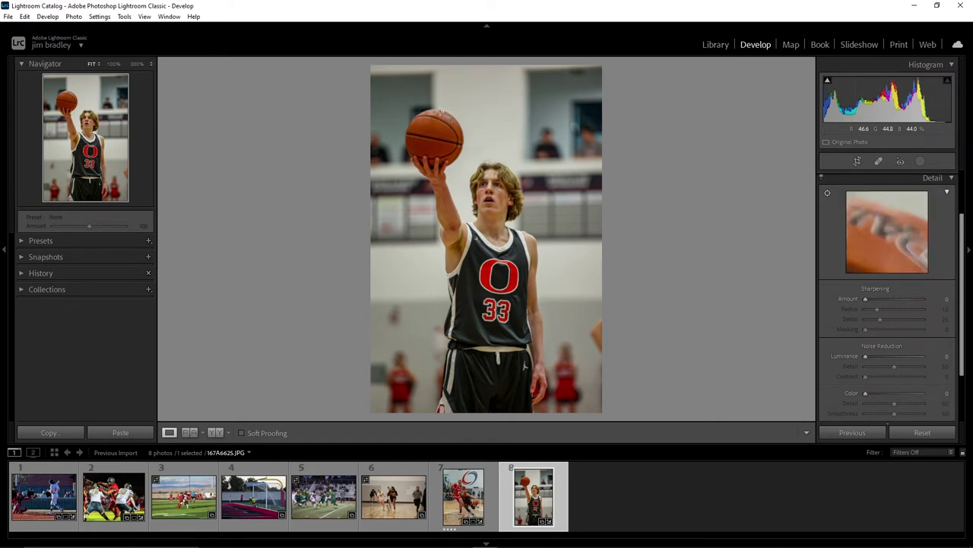
click(498, 186)
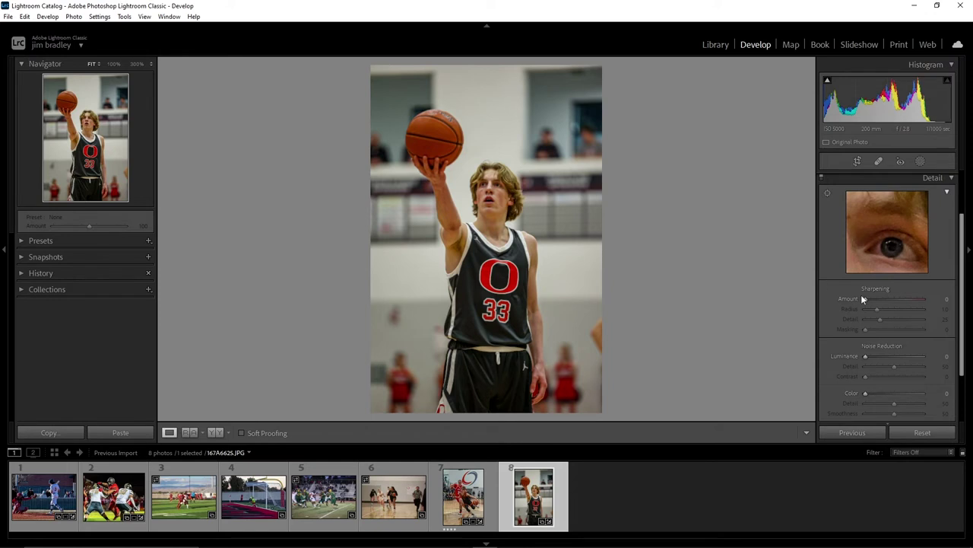
Step: Set sharpening amount 78, radius 1.5, masking 80, luminance 20, and view Before/After side by side
drag(875, 304, 879, 299)
mouse_move(897, 300)
mouse_down()
mouse_move(885, 309)
mouse_move(913, 330)
mouse_up()
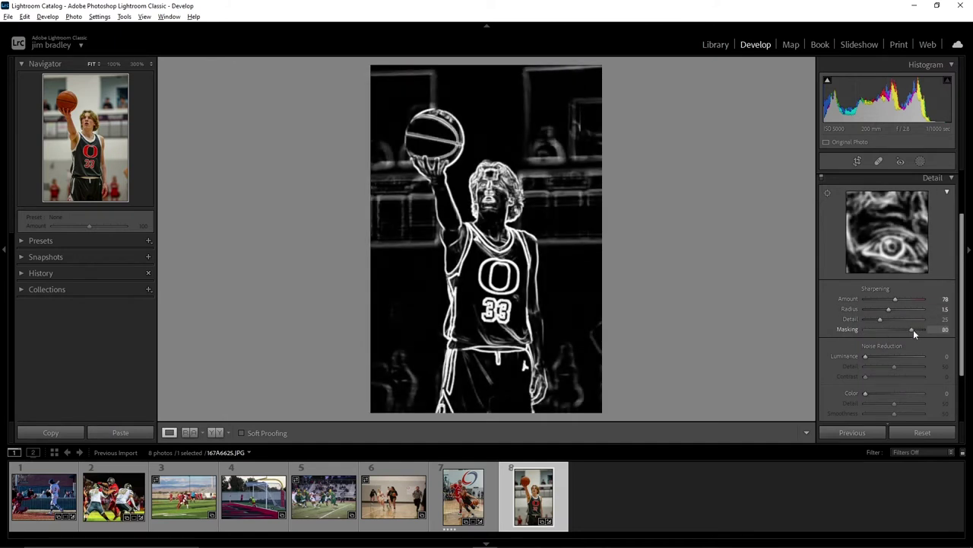
drag(867, 359, 876, 360)
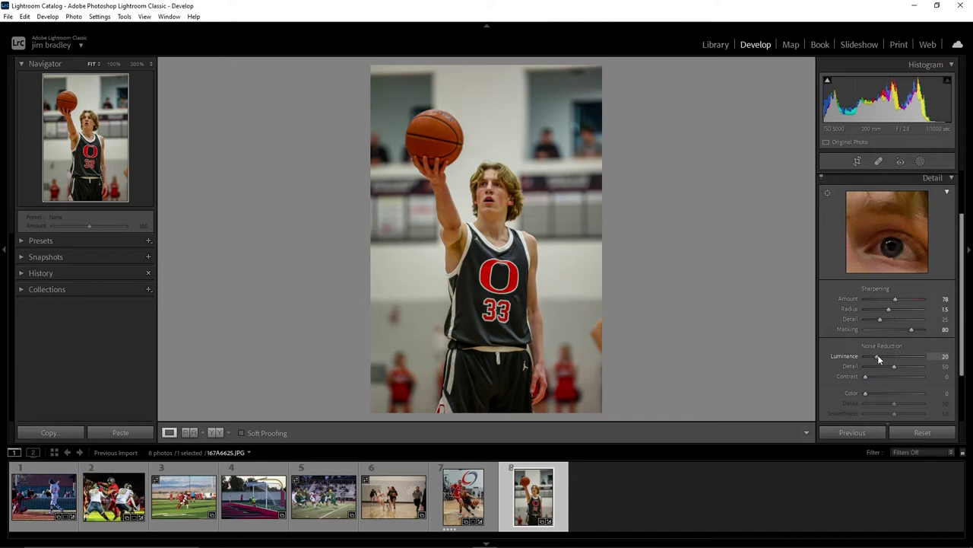
click(215, 432)
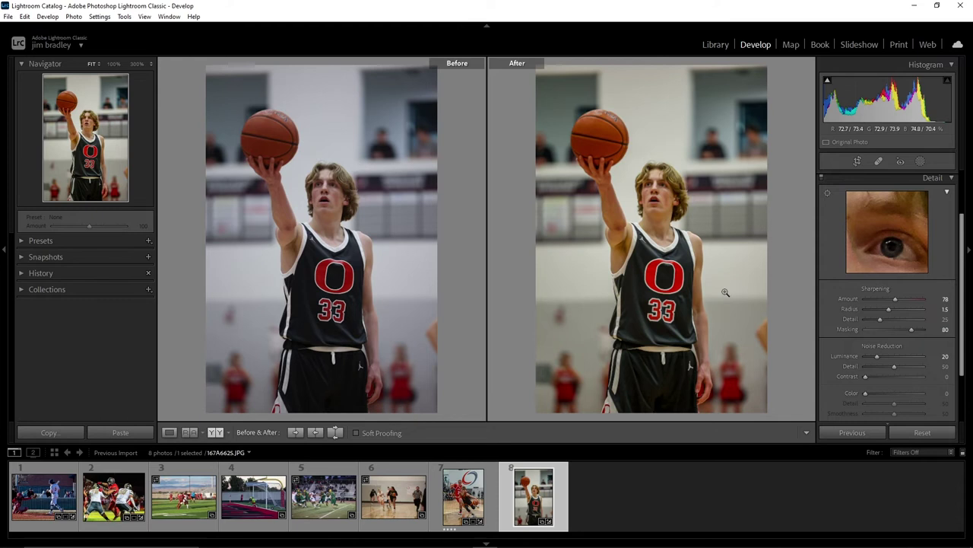
Step: Back in single view, crop the free-throw photo's right edge slightly inward and collapse Detail
click(168, 432)
click(857, 161)
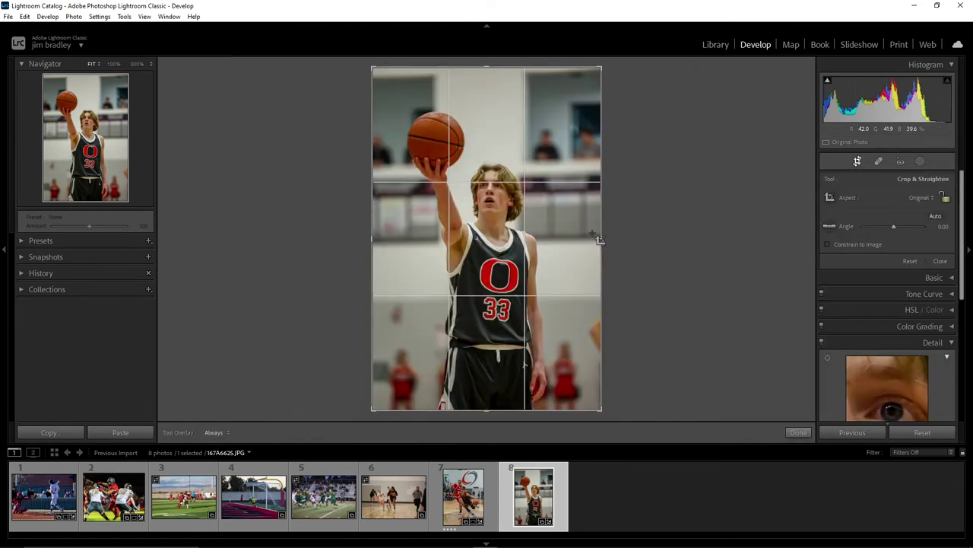
drag(599, 238, 593, 237)
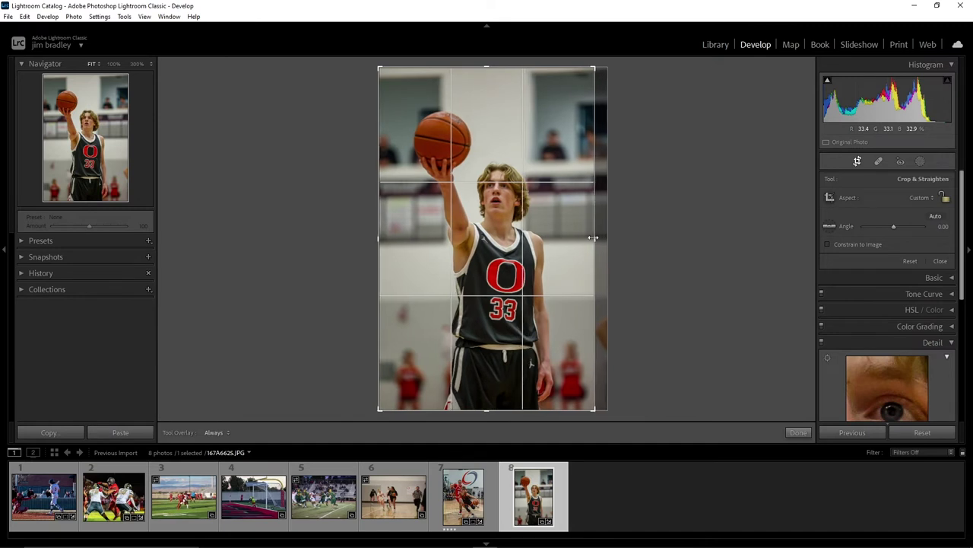
drag(593, 238, 592, 238)
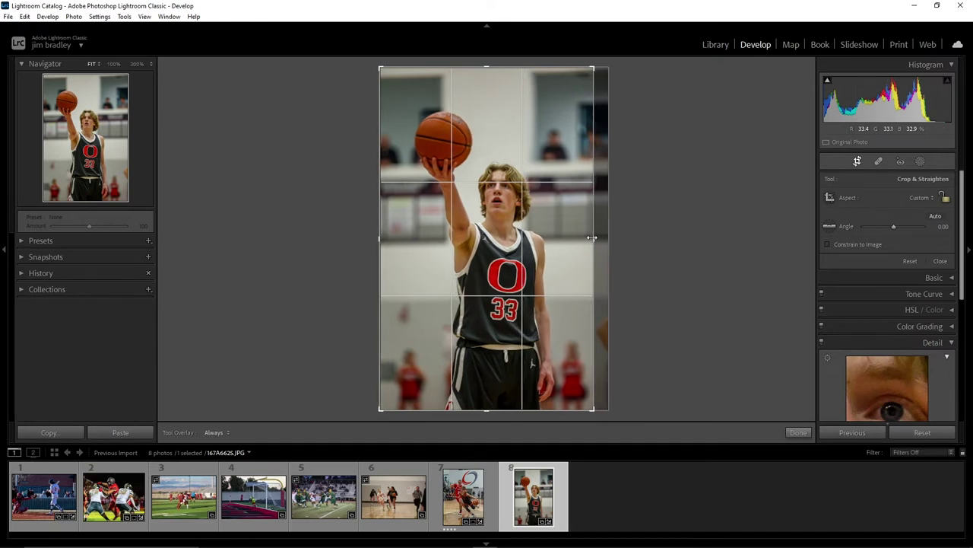
key(Return)
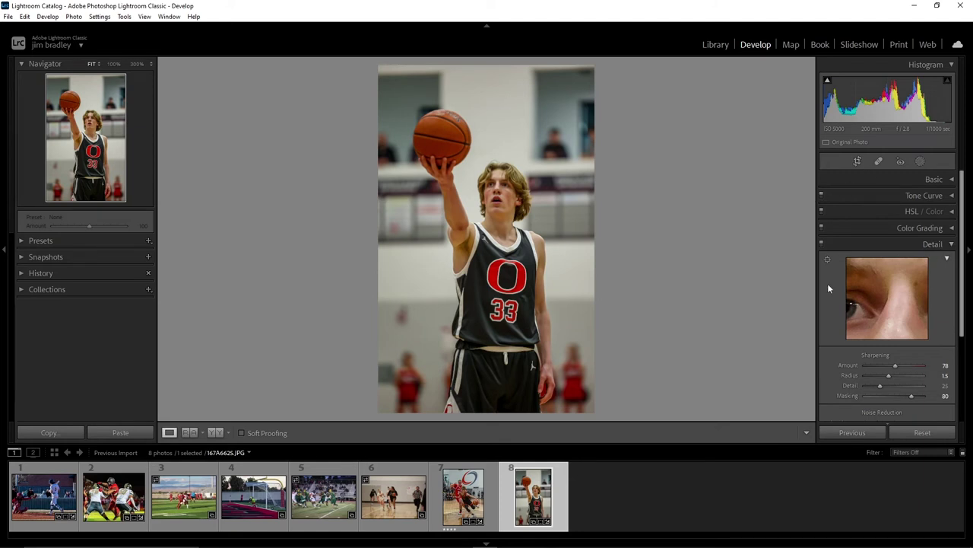
key(ctrl+5)
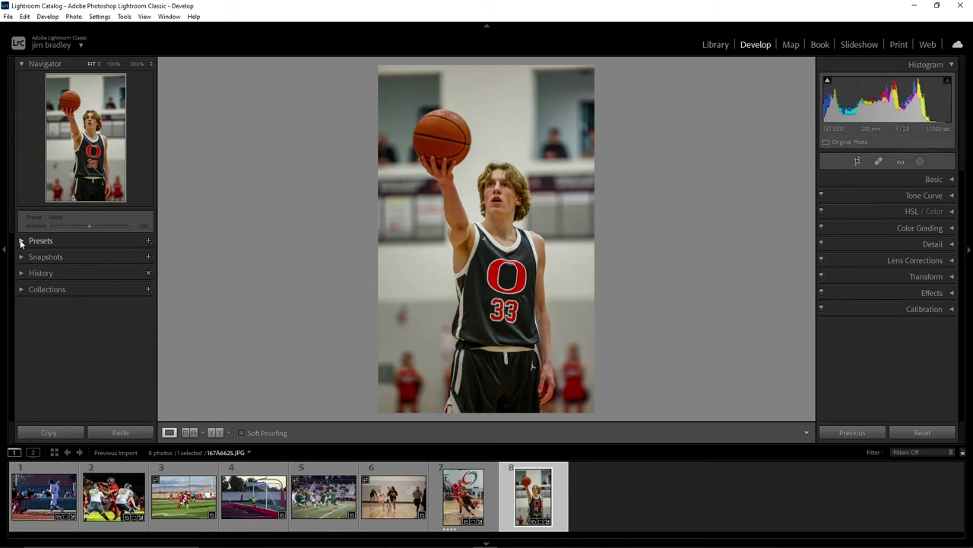
mouse_move(534, 496)
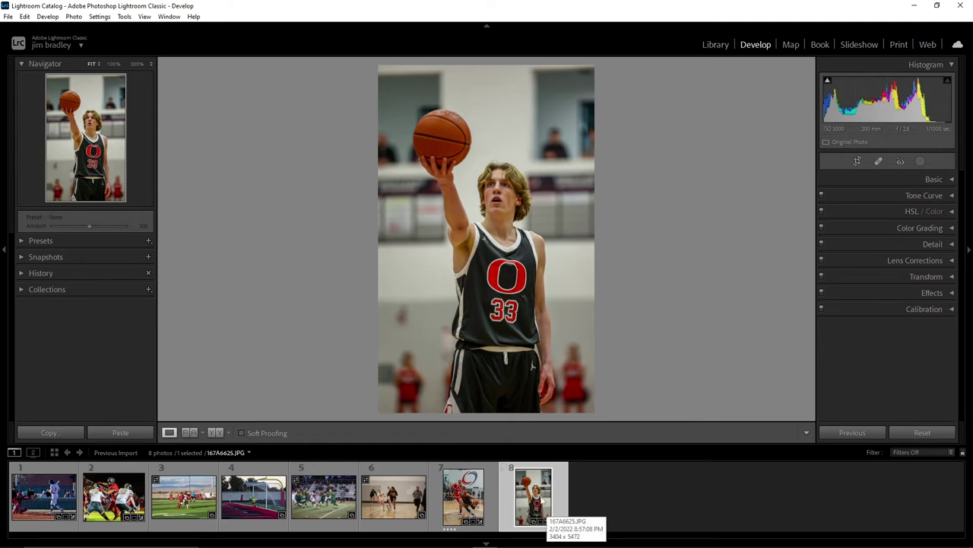
Step: Create a virtual copy of the free-throw photo and reset all its edits
right_click(534, 502)
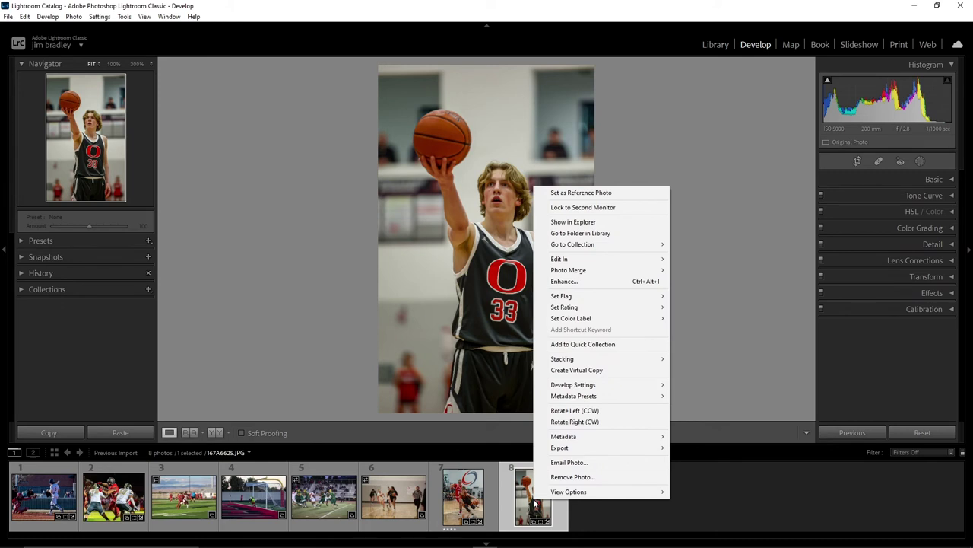
click(590, 371)
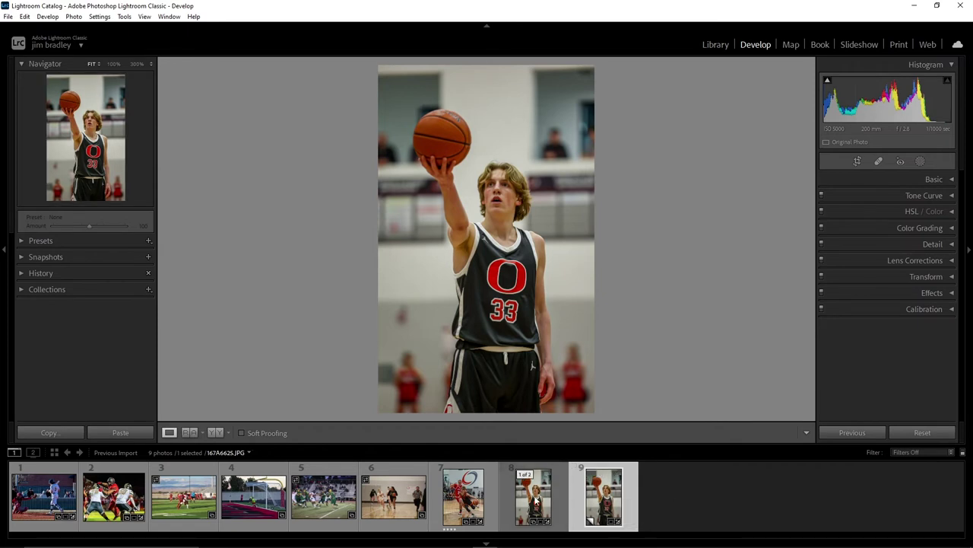
click(922, 433)
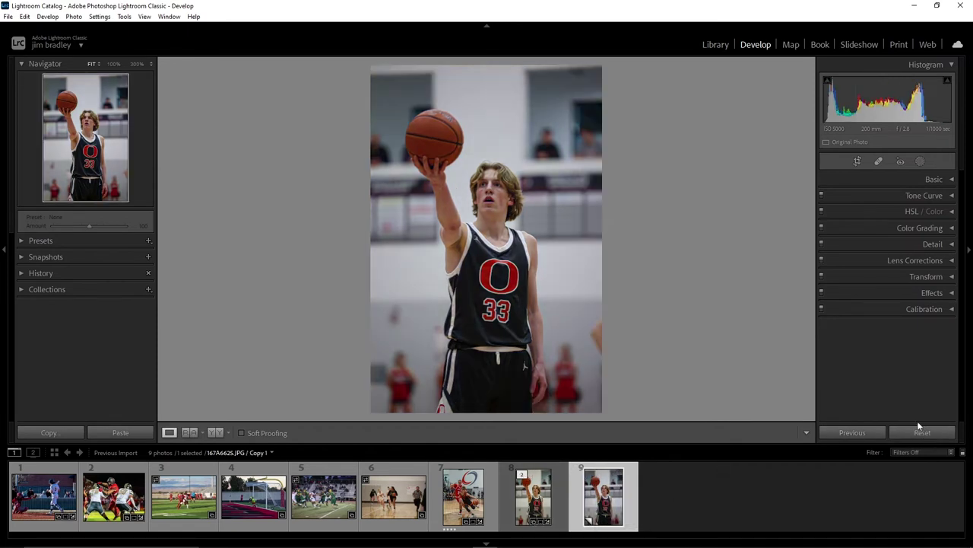
Step: Crop the virtual copy narrower by pulling its right edge inward
click(857, 161)
drag(612, 239, 591, 239)
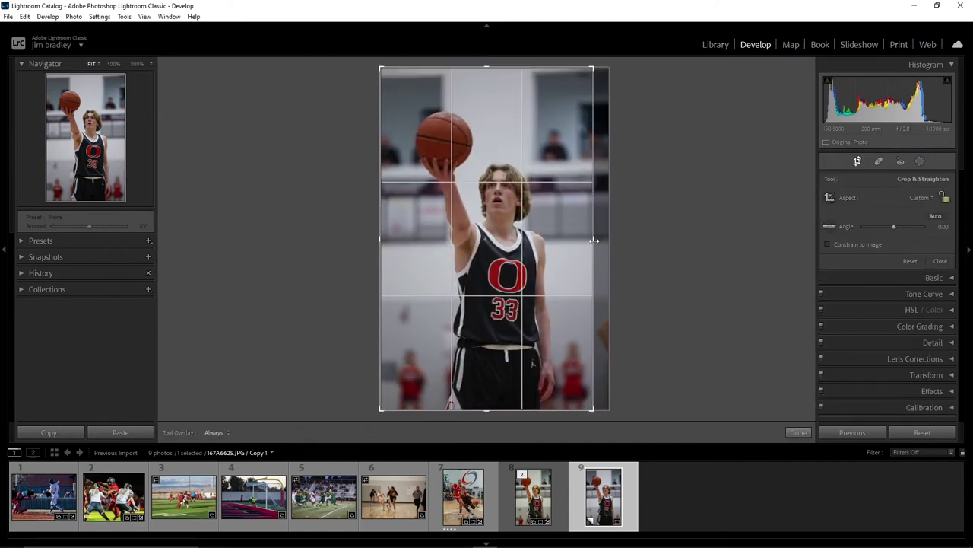
key(Return)
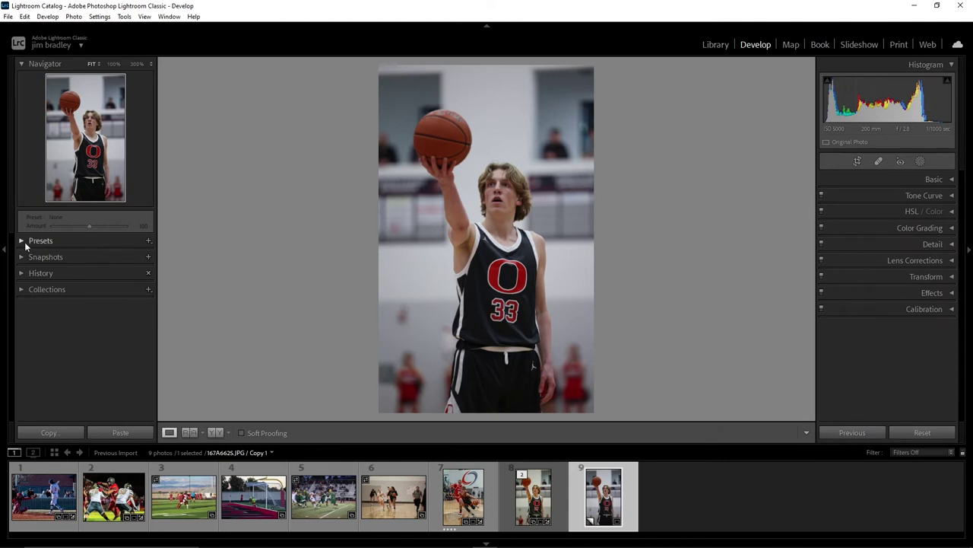
Step: Show the Presets panel and browse the Style: Black & White and Style: Vintage groups
click(23, 240)
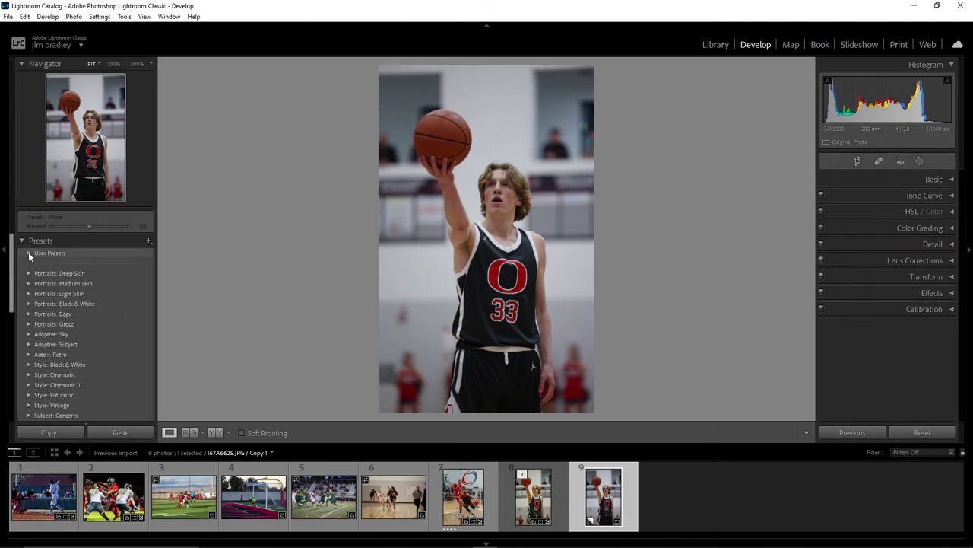
click(29, 365)
scroll(48, 369, down, 2)
scroll(54, 359, down, 1)
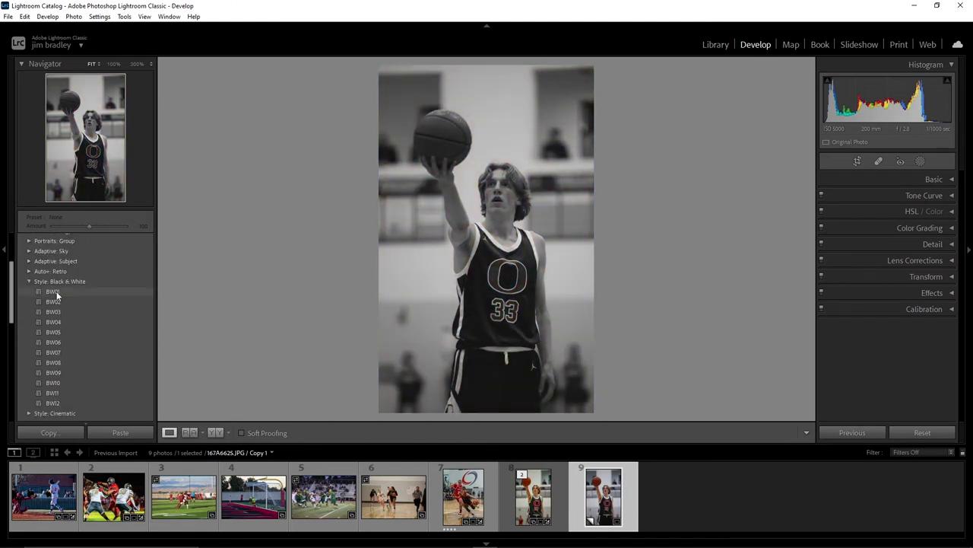
click(27, 282)
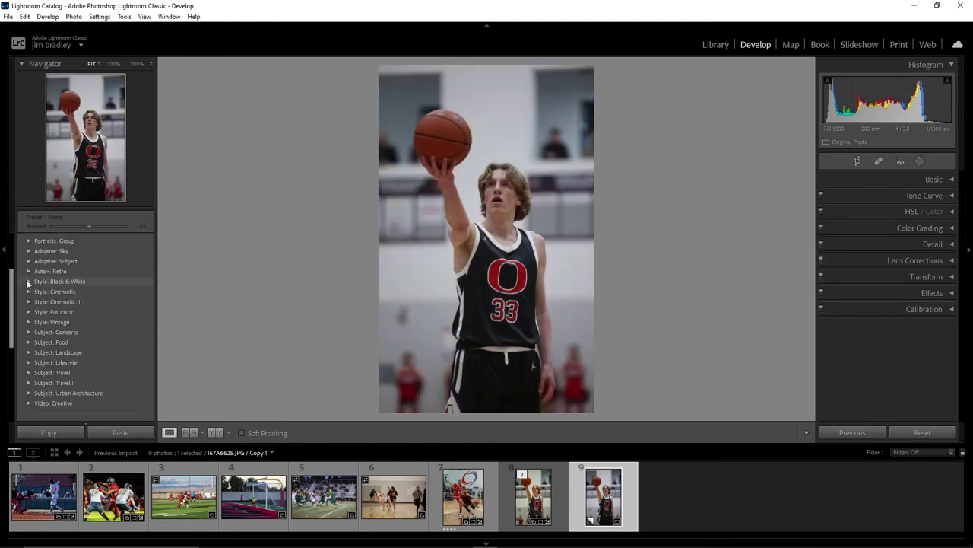
click(29, 322)
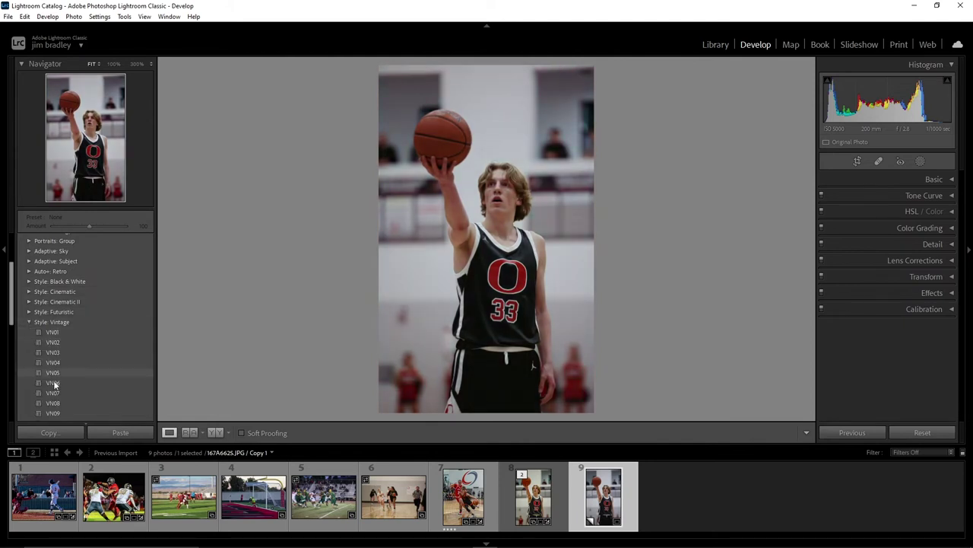
scroll(56, 387, down, 3)
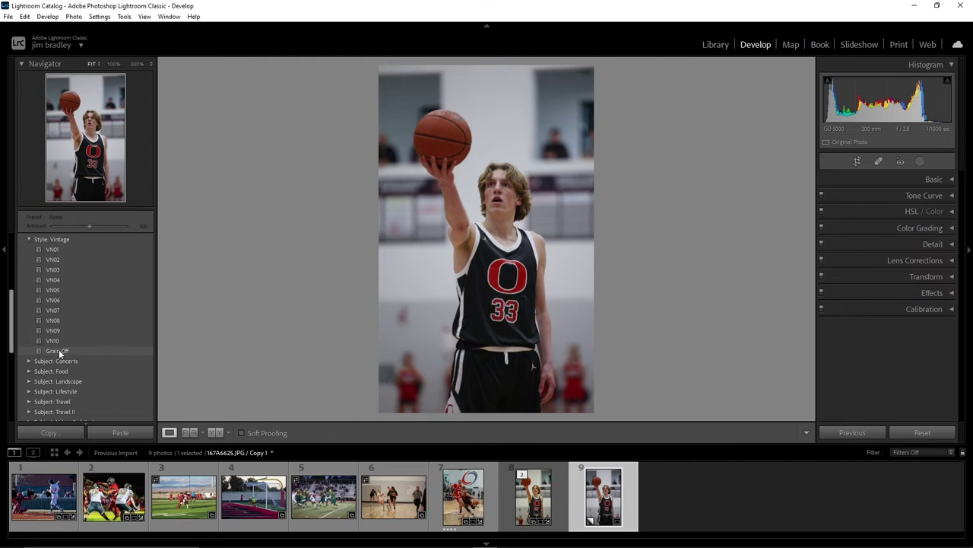
click(30, 239)
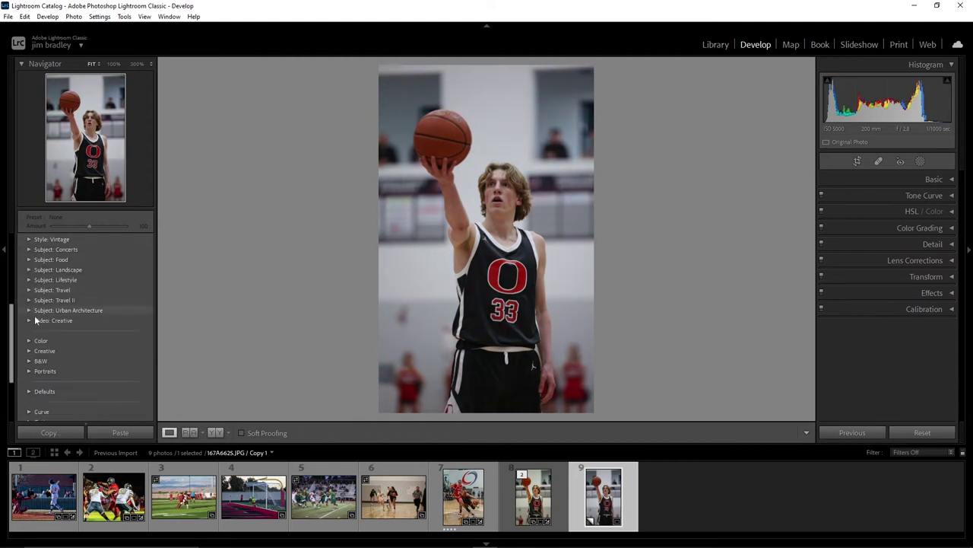
Step: Browse the Landscape, Portraits: Black & White and Concerts presets, then expand the B&W group
click(30, 269)
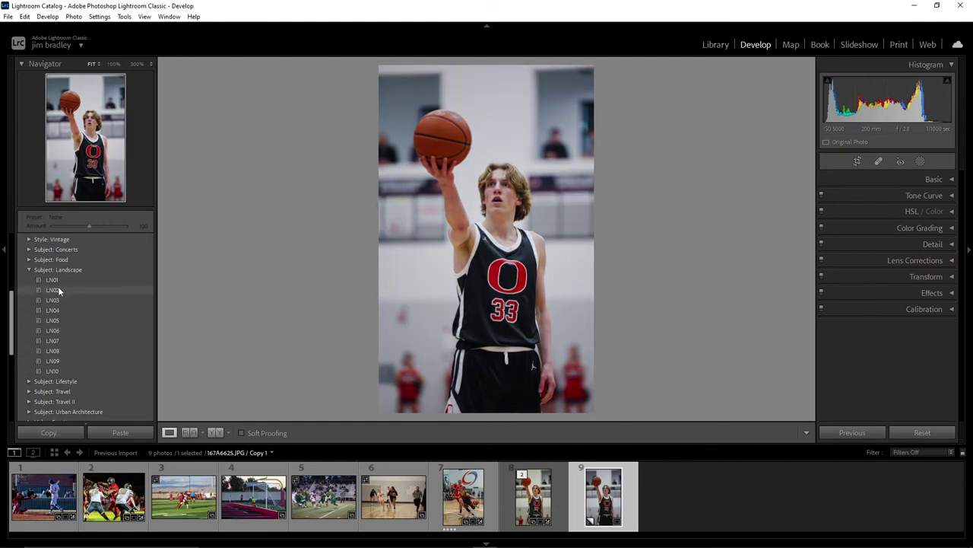
scroll(60, 278, up, 5)
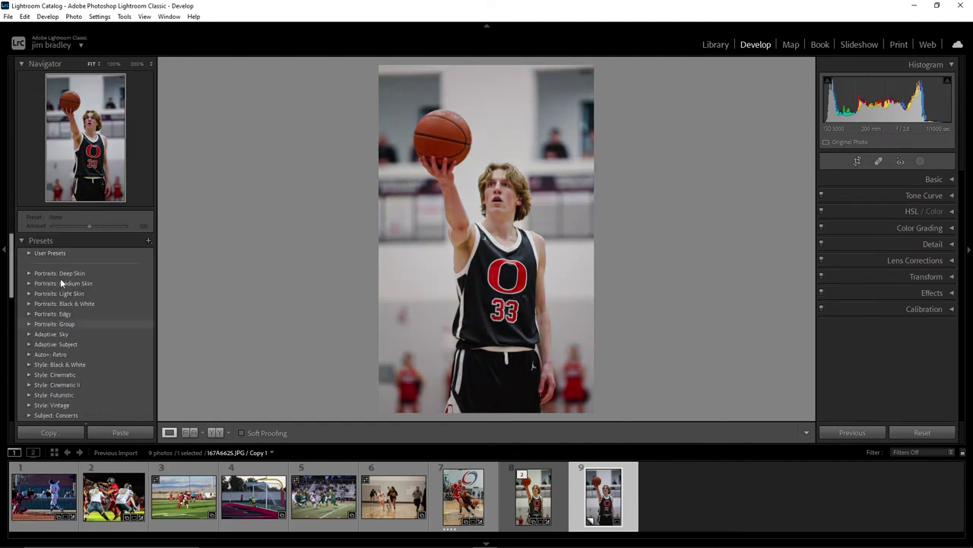
click(28, 303)
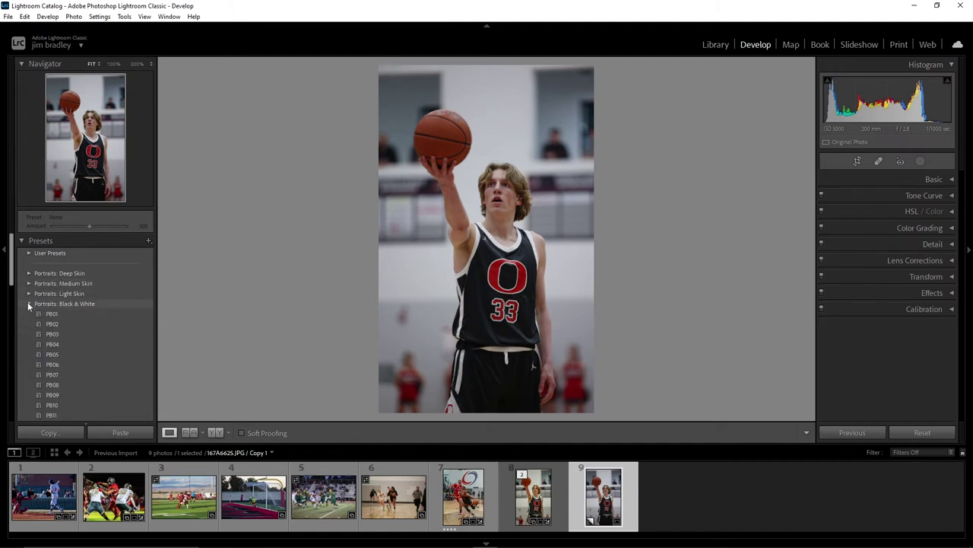
scroll(42, 316, down, 3)
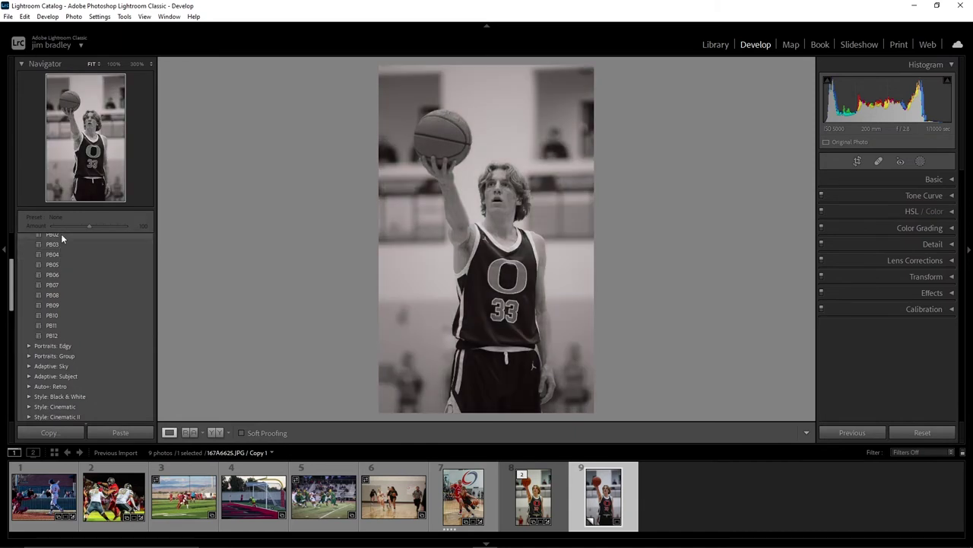
scroll(61, 233, up, 2)
click(29, 259)
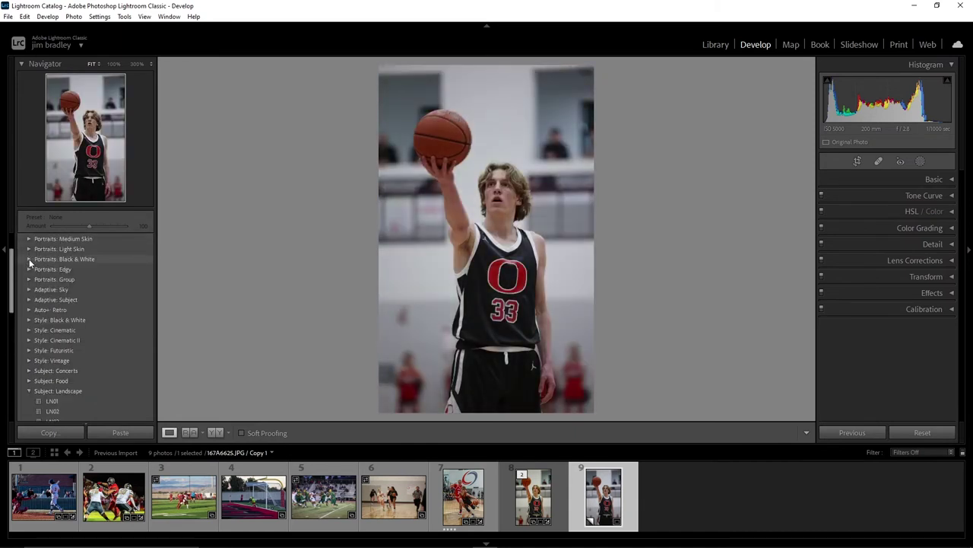
scroll(29, 258, up, 2)
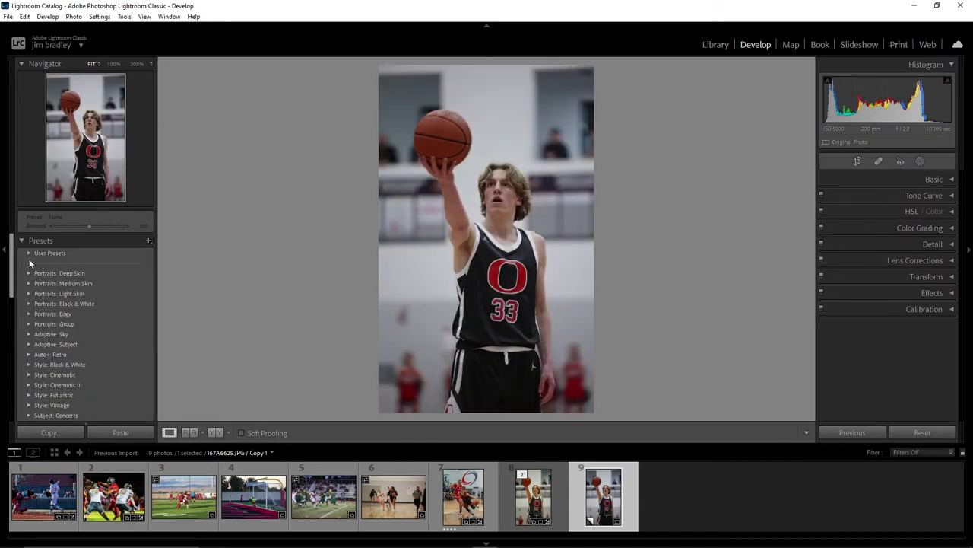
click(29, 415)
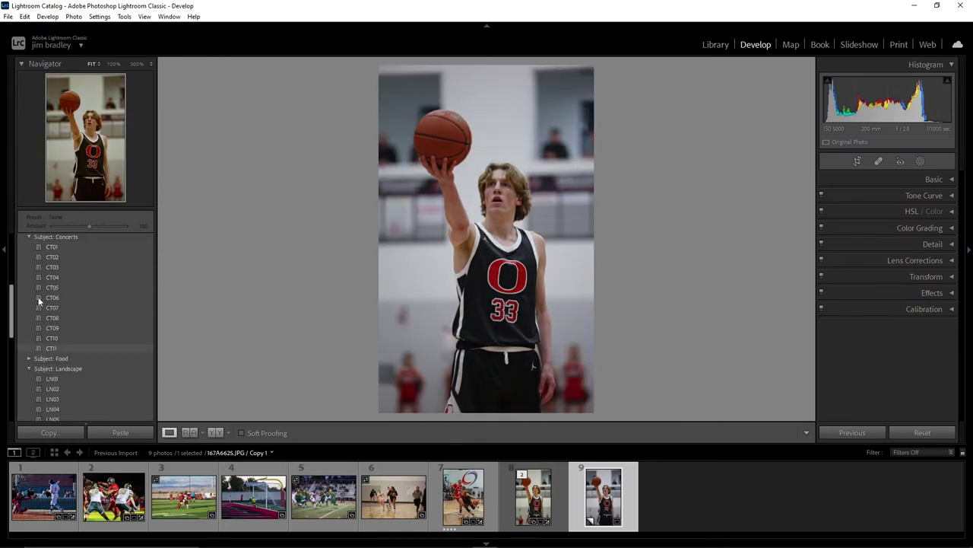
click(29, 236)
click(29, 257)
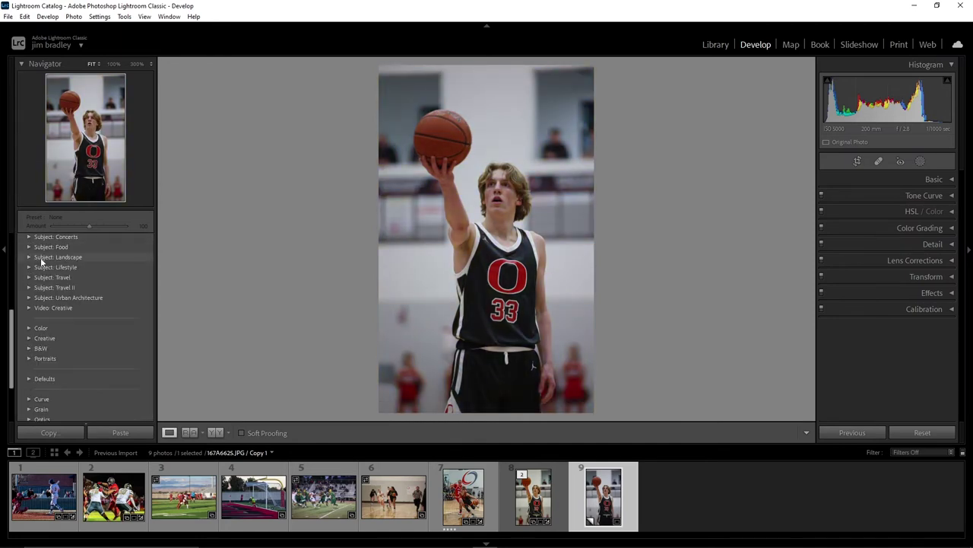
scroll(63, 313, down, 3)
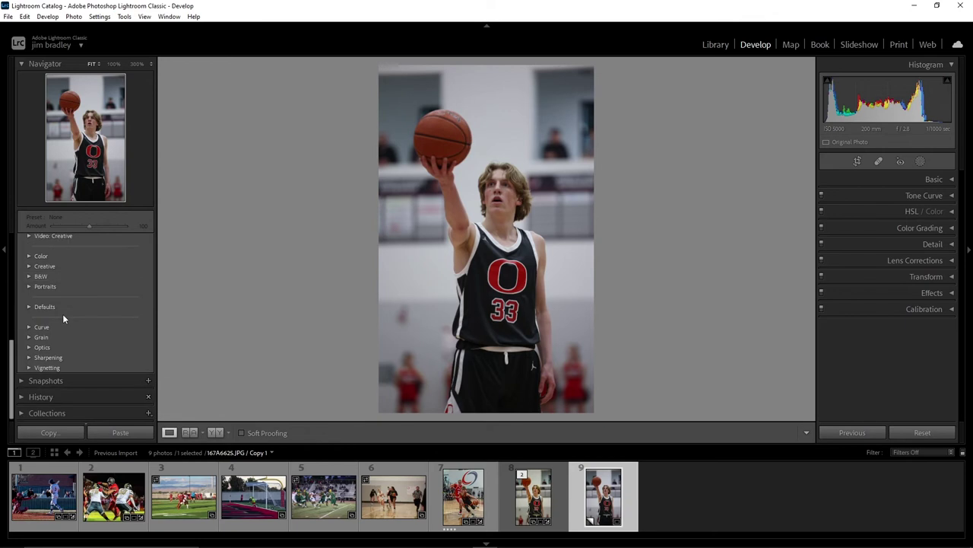
click(31, 312)
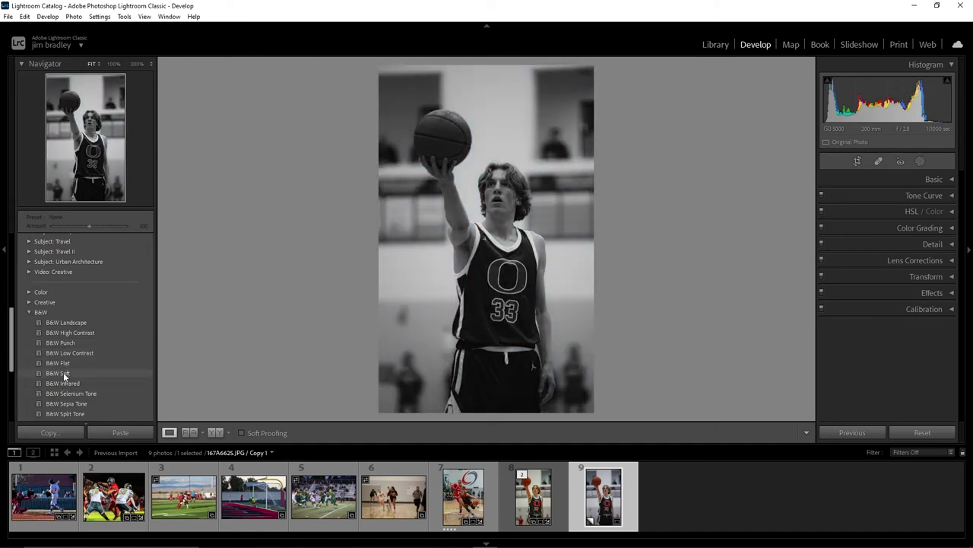
Step: Apply the B&W Landscape preset to the copy with exposure -0.44, texture +75 and clarity -33
click(64, 324)
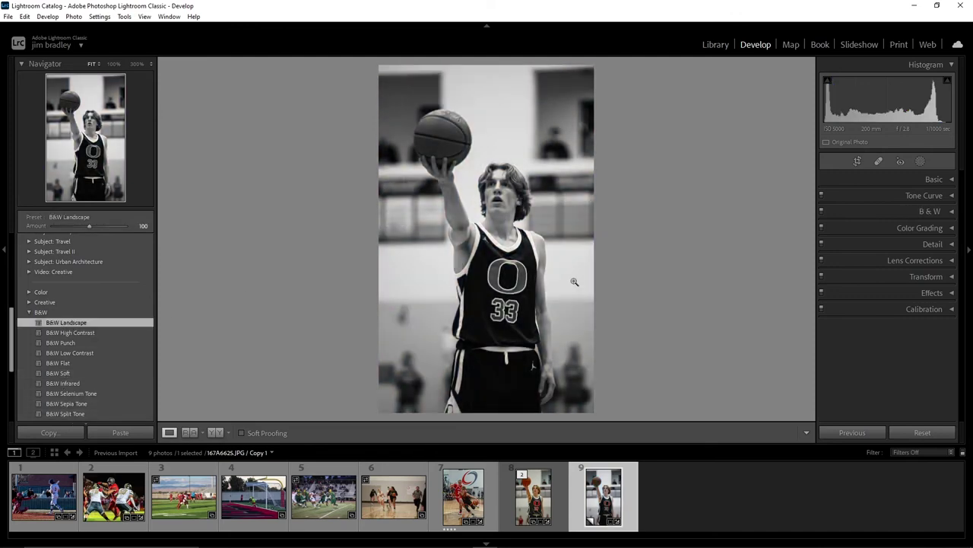
click(940, 183)
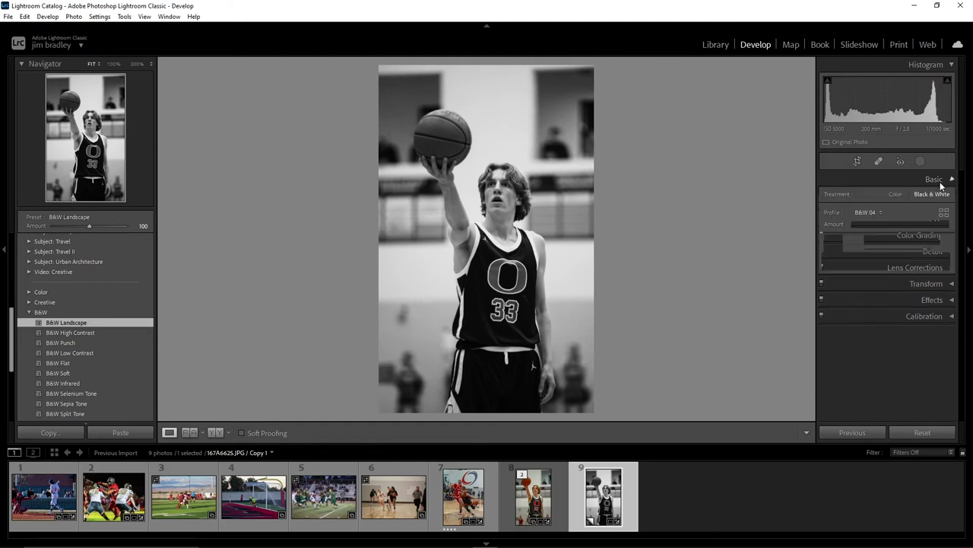
drag(894, 292, 893, 292)
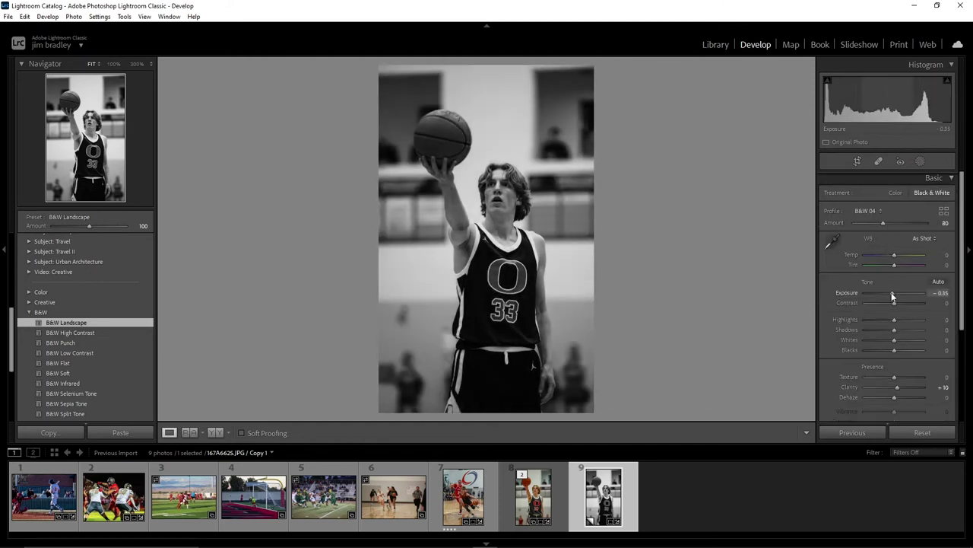
click(934, 179)
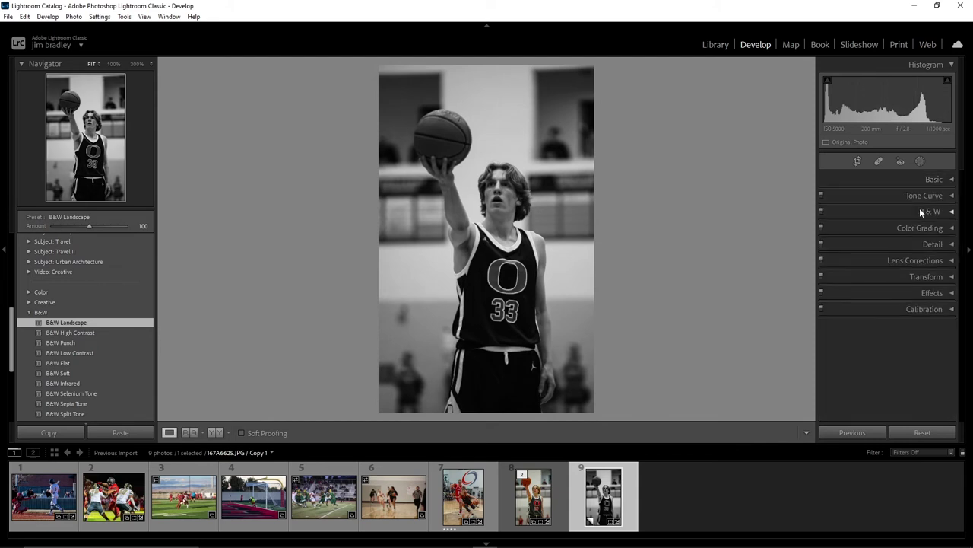
click(933, 179)
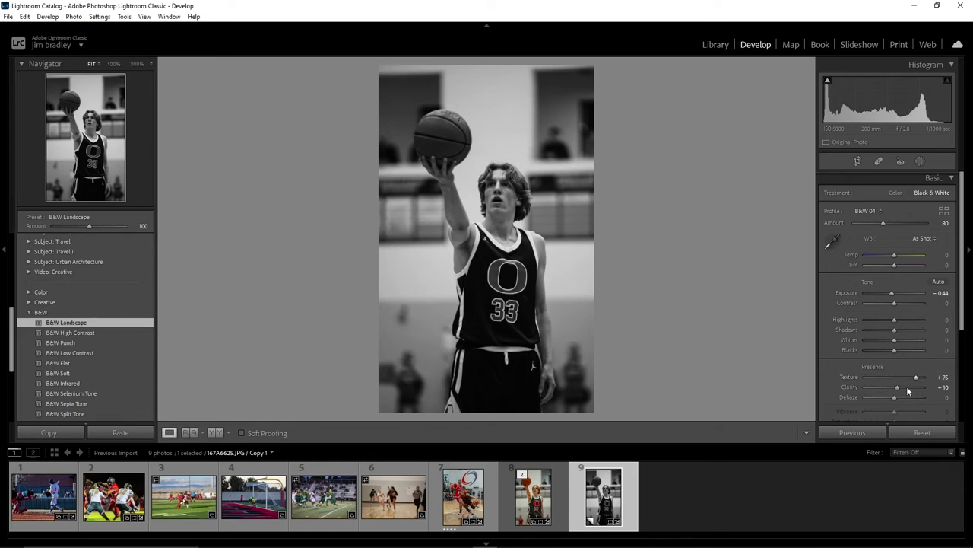
drag(909, 385, 884, 387)
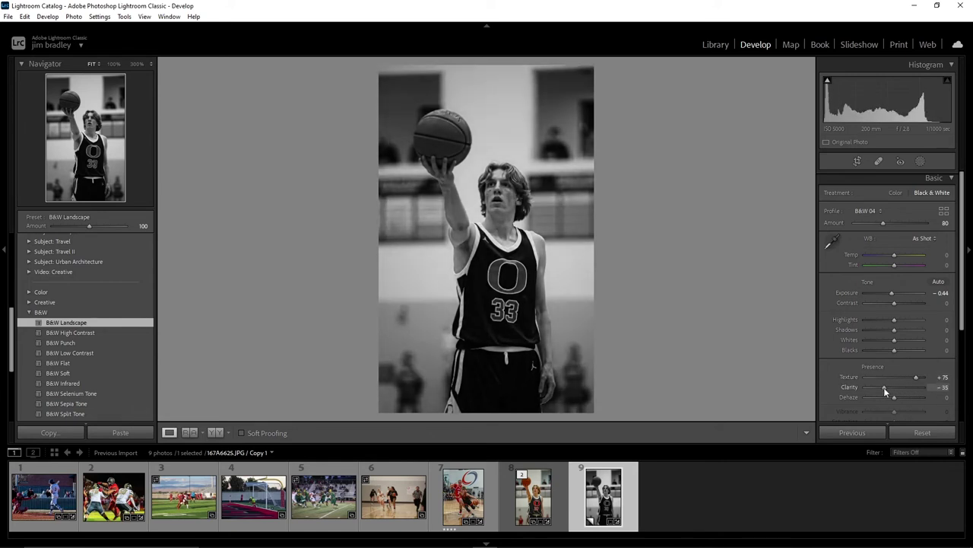
drag(882, 391, 877, 392)
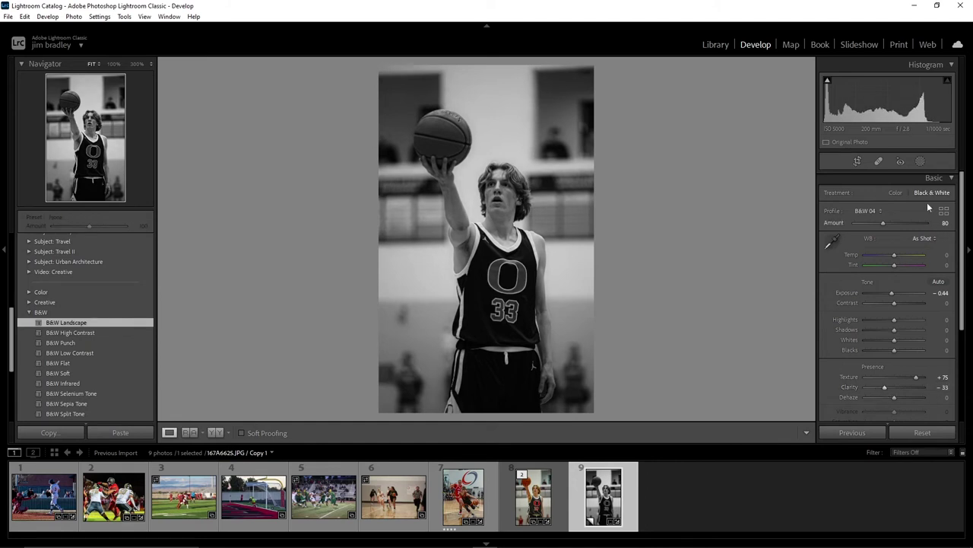
click(929, 179)
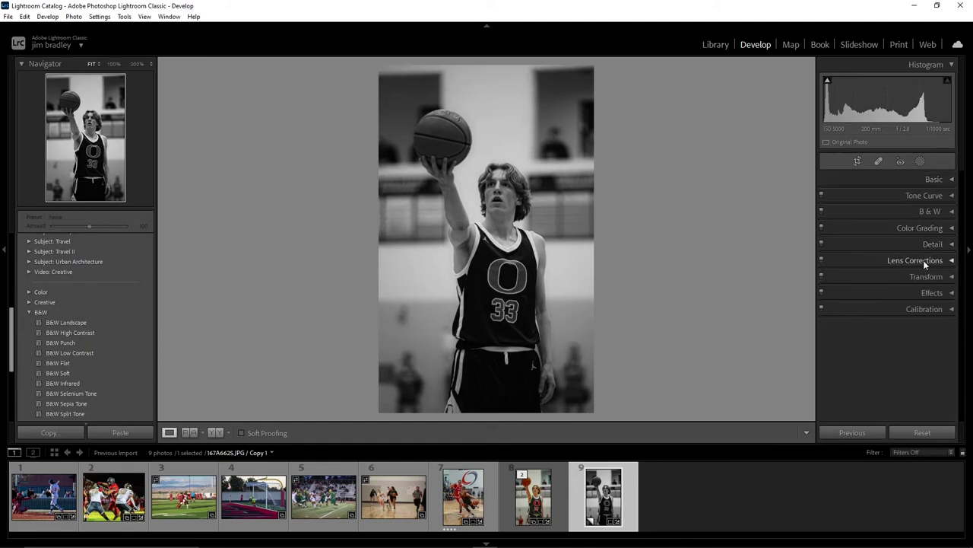
click(922, 293)
Step: Give the B&W copy a rounded, feathered -33 post-crop vignette, then return to the colour original
click(882, 324)
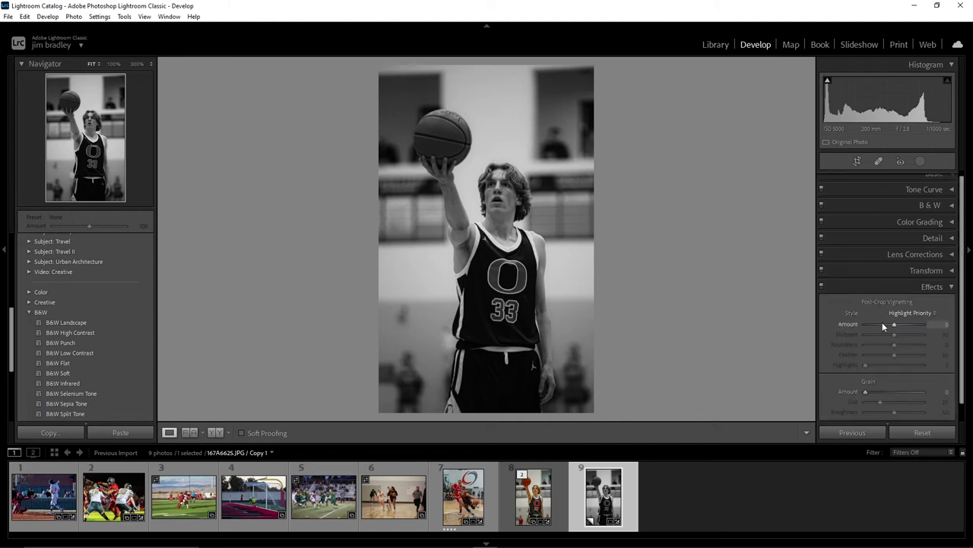
drag(883, 324, 912, 334)
click(914, 344)
click(920, 354)
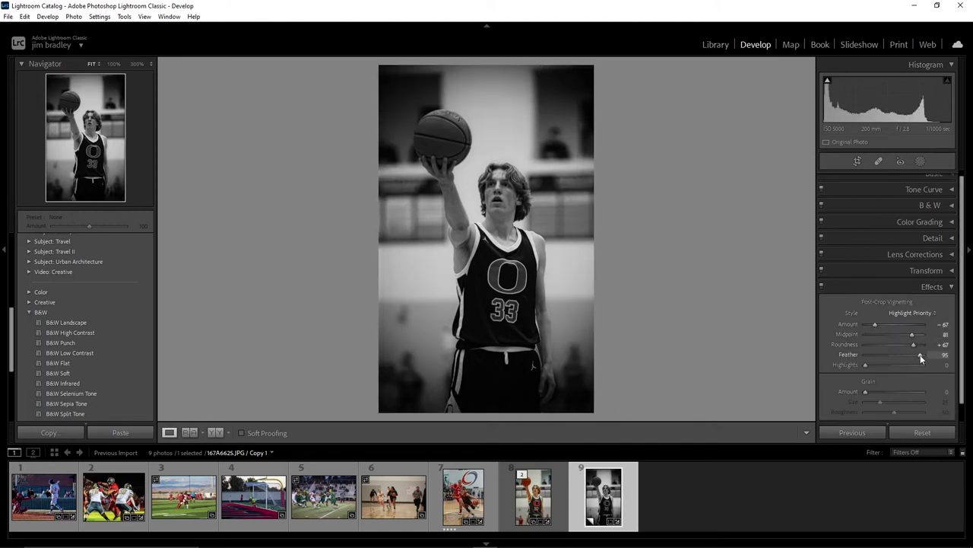
drag(874, 324, 877, 324)
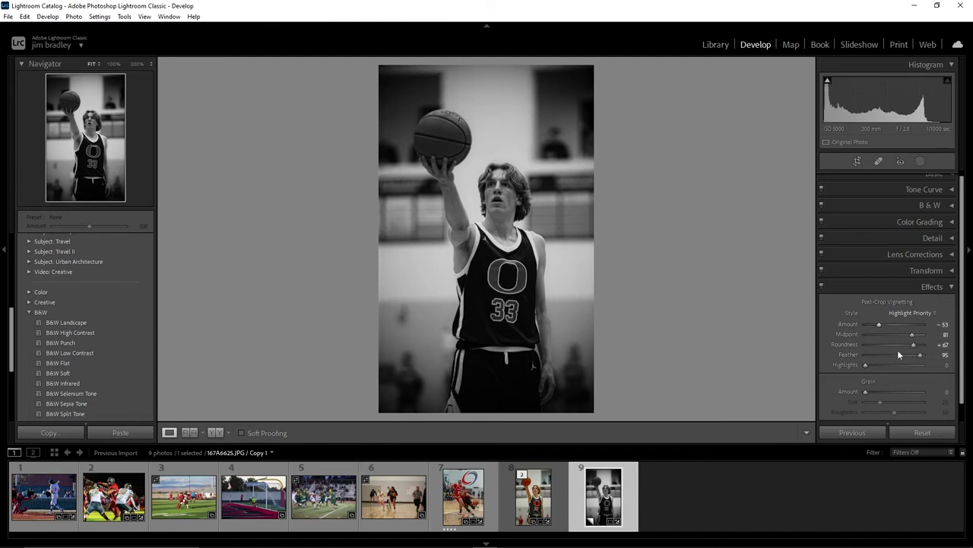
mouse_move(917, 354)
mouse_down()
mouse_move(863, 354)
mouse_move(873, 324)
mouse_move(901, 336)
mouse_move(899, 346)
mouse_move(908, 335)
mouse_move(950, 352)
mouse_up()
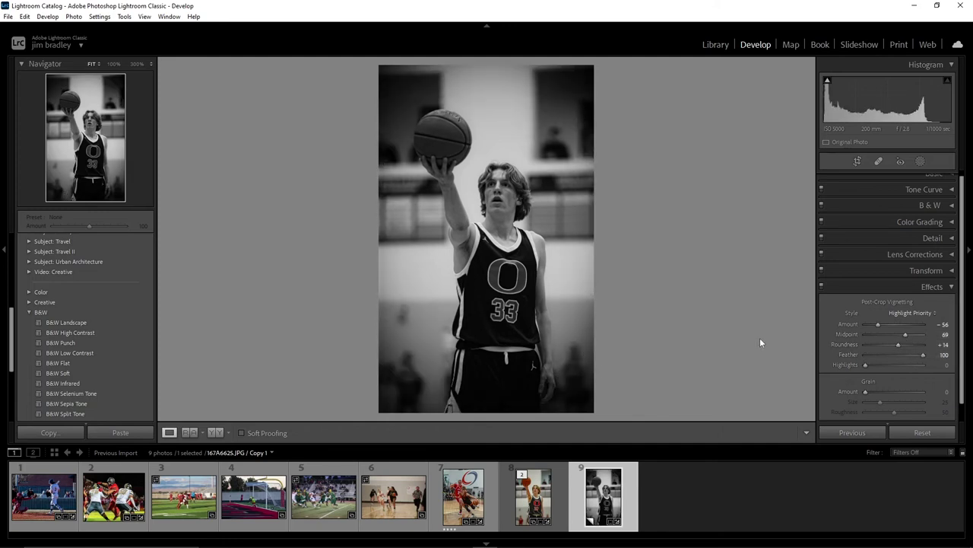
drag(878, 326, 880, 327)
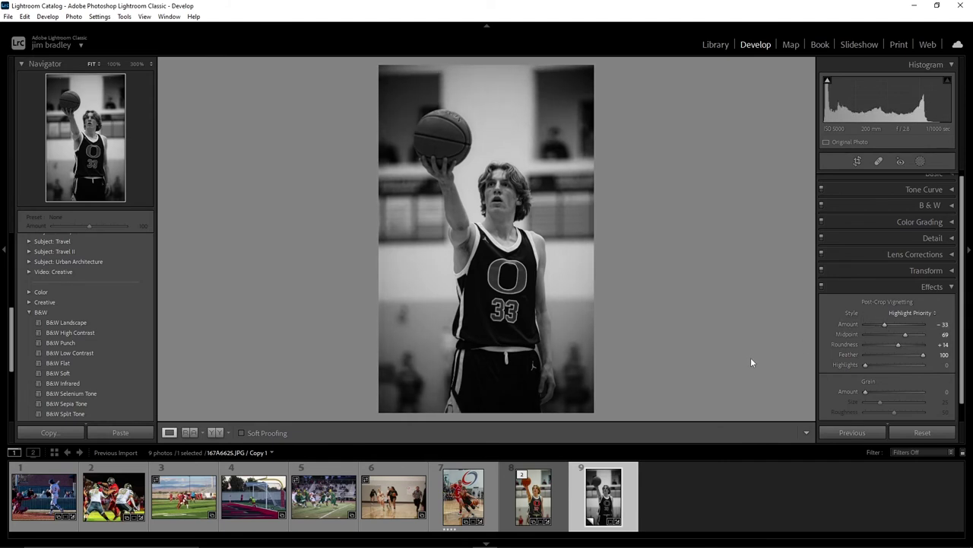
click(547, 498)
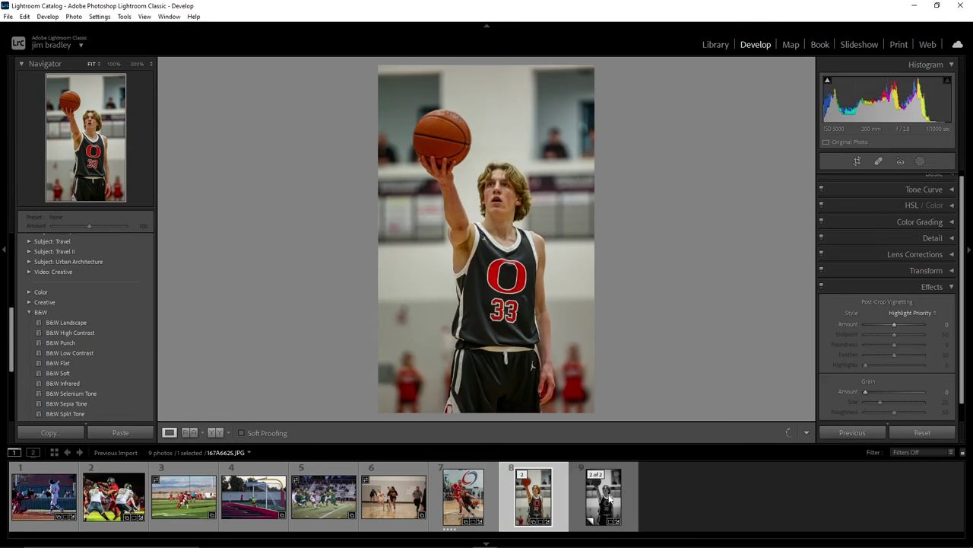
Step: Switch to the soccer photo 167A3914.CR3 and check its lens profile corrections
key(Right)
key(Left)
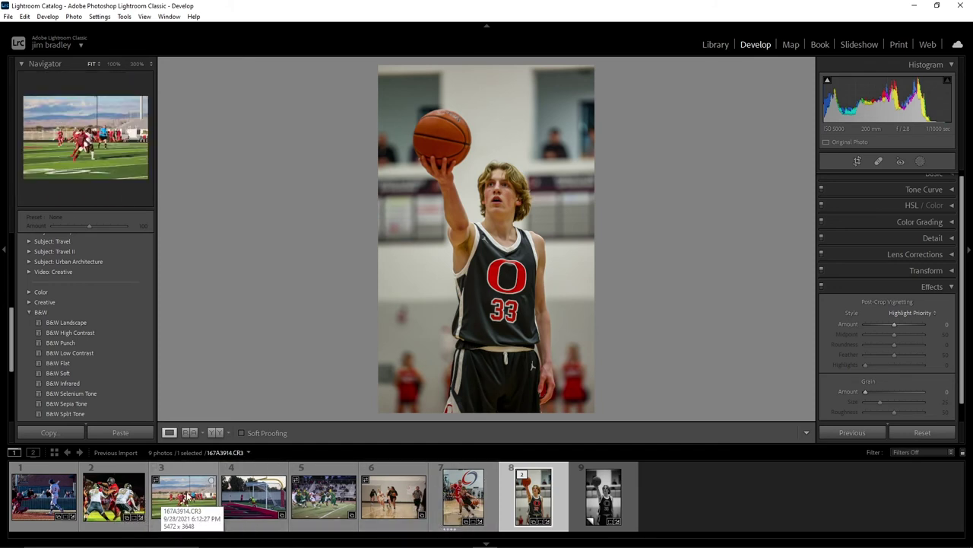
click(187, 498)
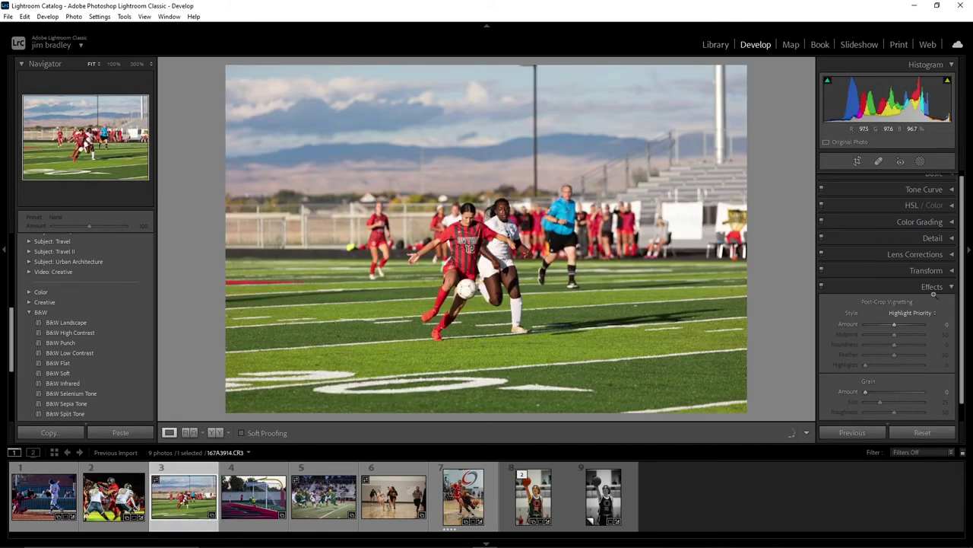
click(933, 287)
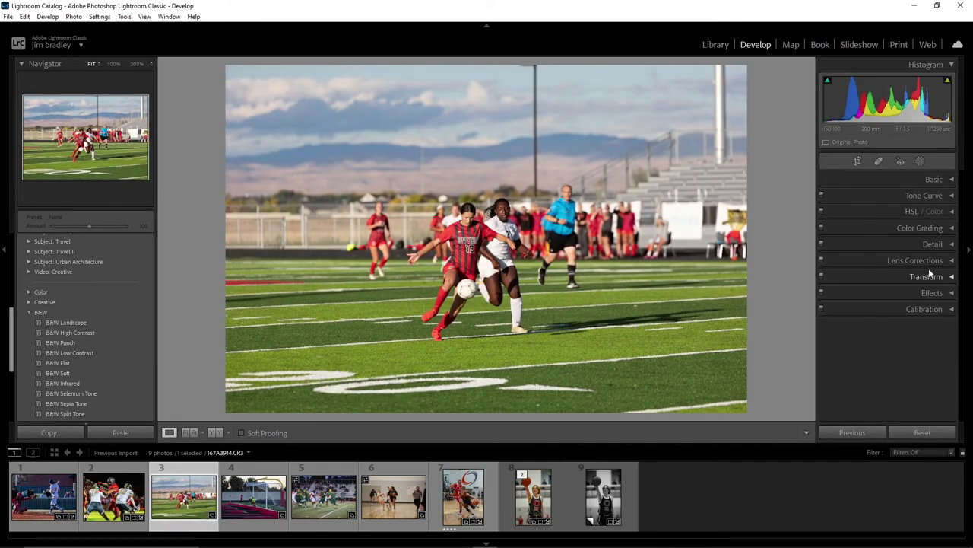
click(924, 262)
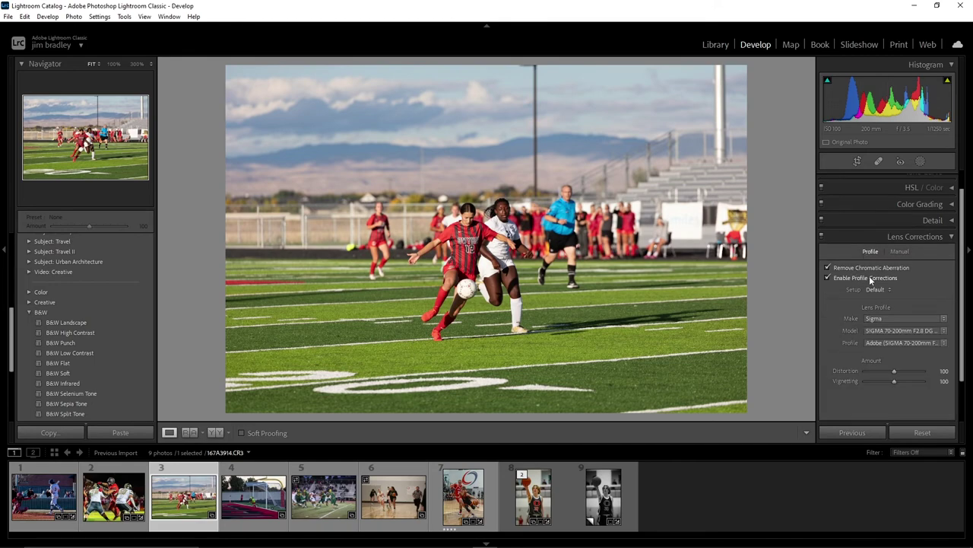
click(857, 162)
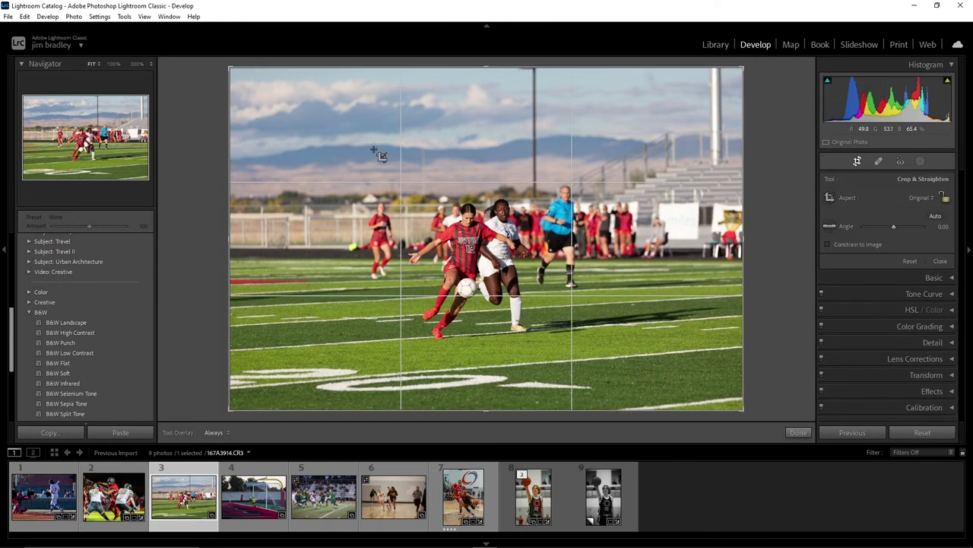
Step: Crop the soccer photo tightly around the two central players and check it at 1:1
mouse_move(254, 66)
mouse_down()
mouse_move(544, 227)
mouse_move(533, 229)
mouse_up()
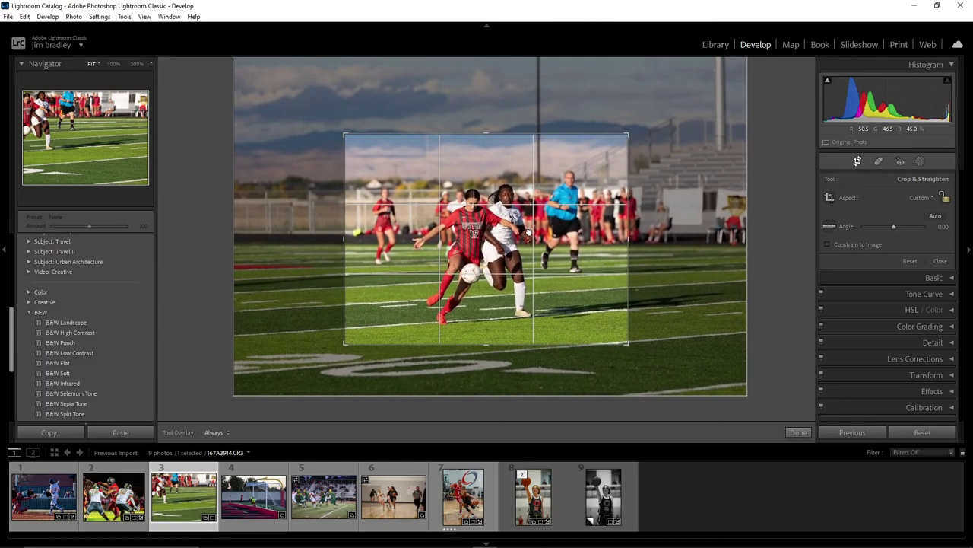
key(Return)
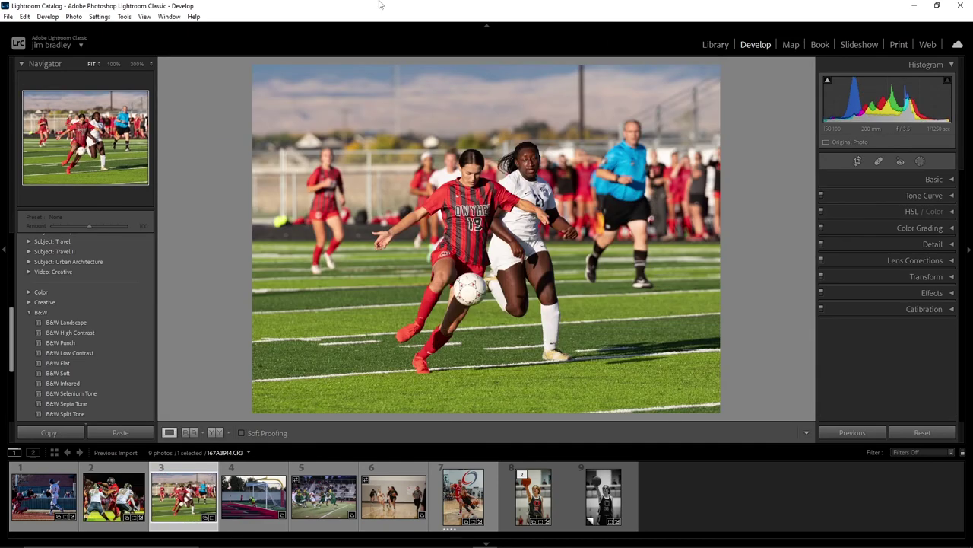
click(502, 175)
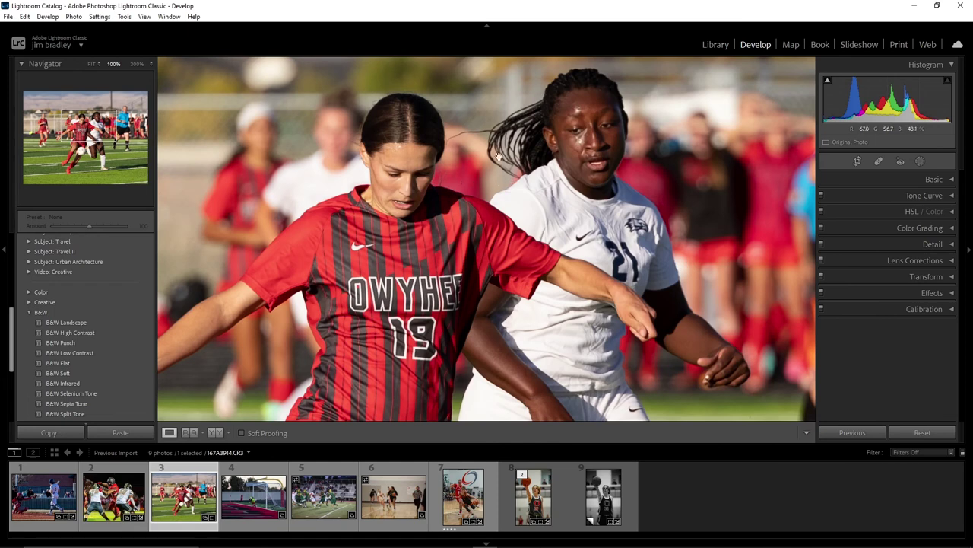
click(449, 247)
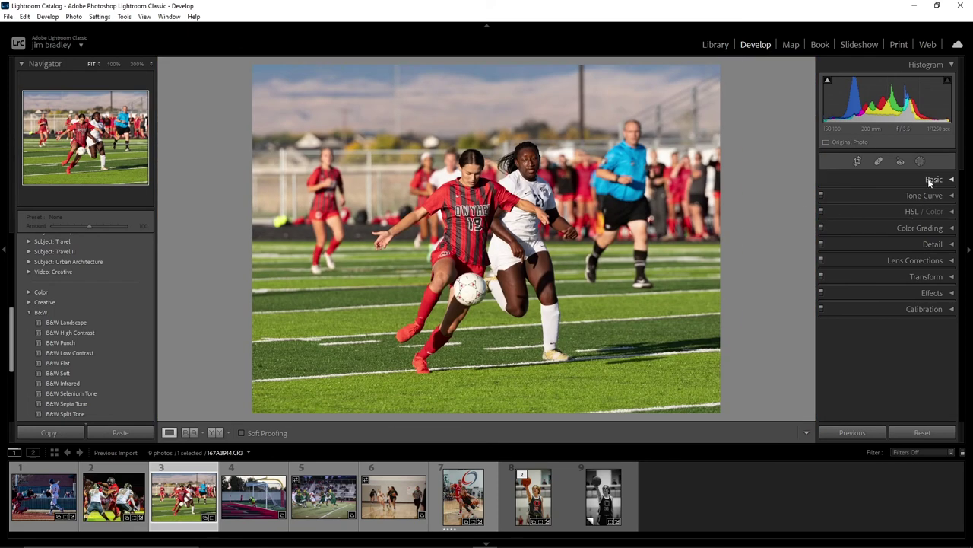
click(928, 178)
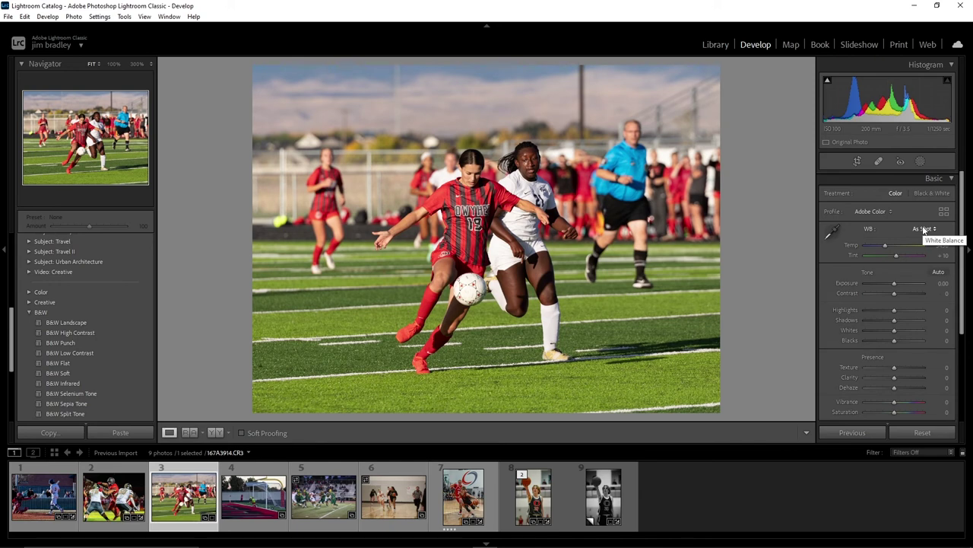
Step: Set white balance and tone to Auto, then pull highlights down to -79 and add texture
click(925, 230)
click(926, 252)
click(939, 272)
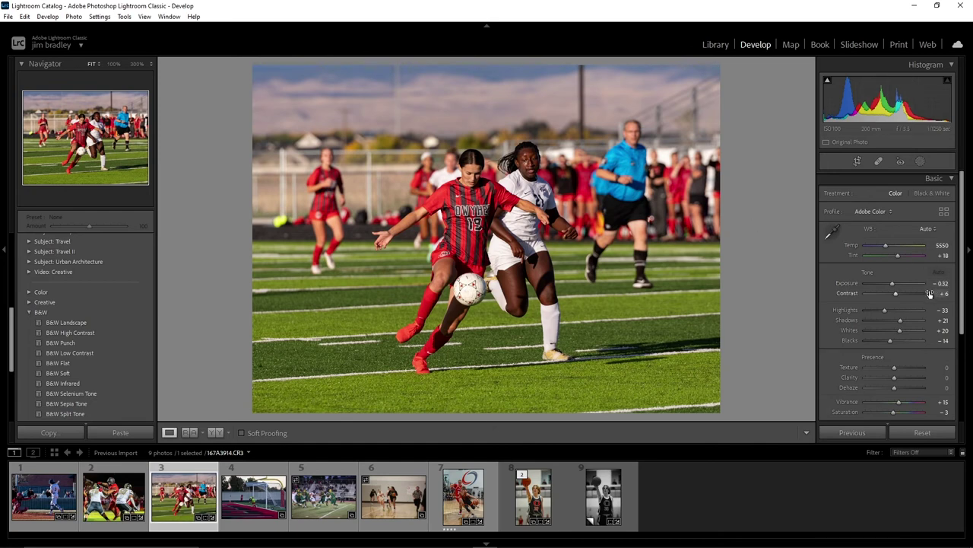
mouse_move(884, 309)
mouse_down()
mouse_move(867, 308)
mouse_move(900, 340)
mouse_move(890, 329)
mouse_move(915, 321)
mouse_up()
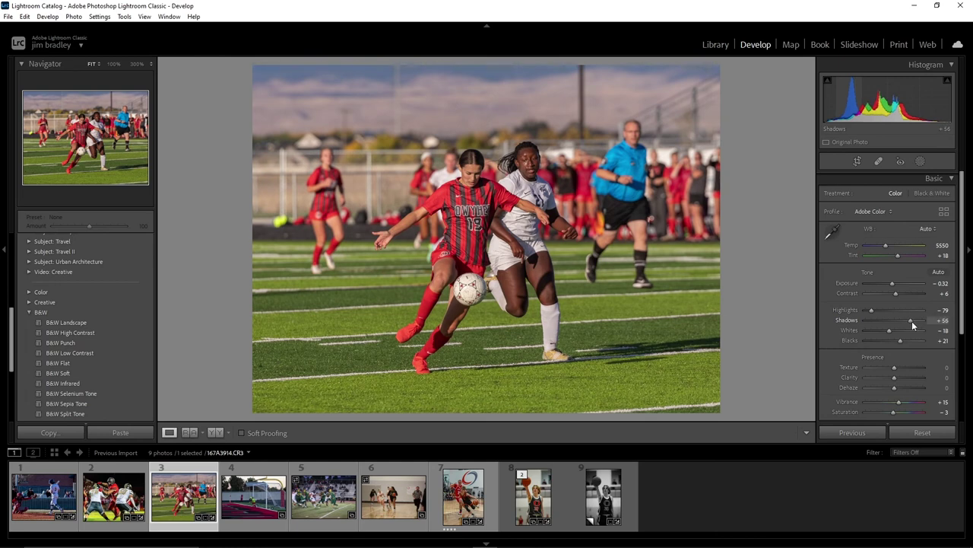
mouse_move(894, 367)
mouse_down()
mouse_move(910, 386)
mouse_move(897, 385)
mouse_up()
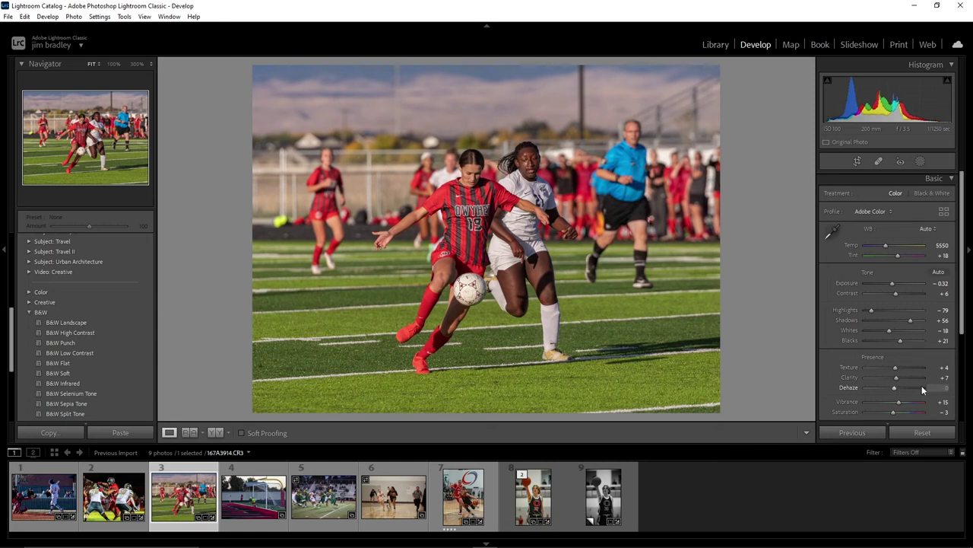
Step: Try saturation values 0, -6 and +14 before settling on a slight positive boost
click(932, 410)
key(Return)
click(935, 412)
text(-6)
key(Return)
click(935, 411)
text(14)
key(Return)
key(minus)
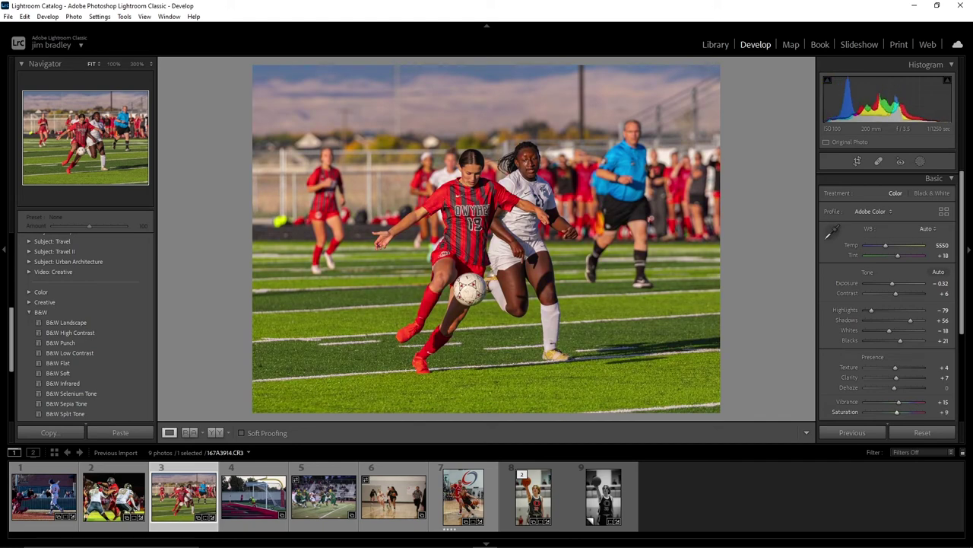
key(minus)
key(minus)
key(minus)
key(minus)
click(932, 181)
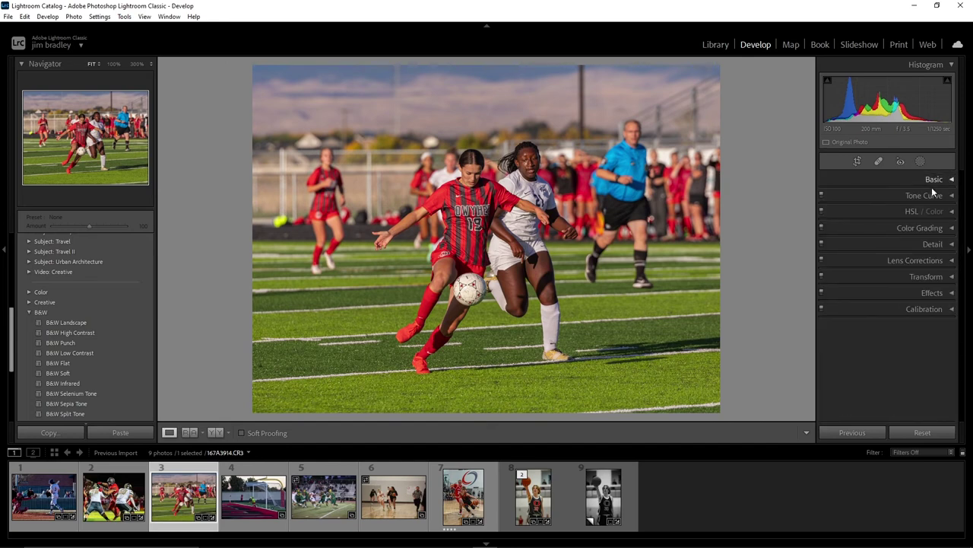
Step: Sharpen with Amount 95, Radius 1.8, Detail 65 and Masking 85, previewing the number 19 player's face
click(932, 243)
click(828, 193)
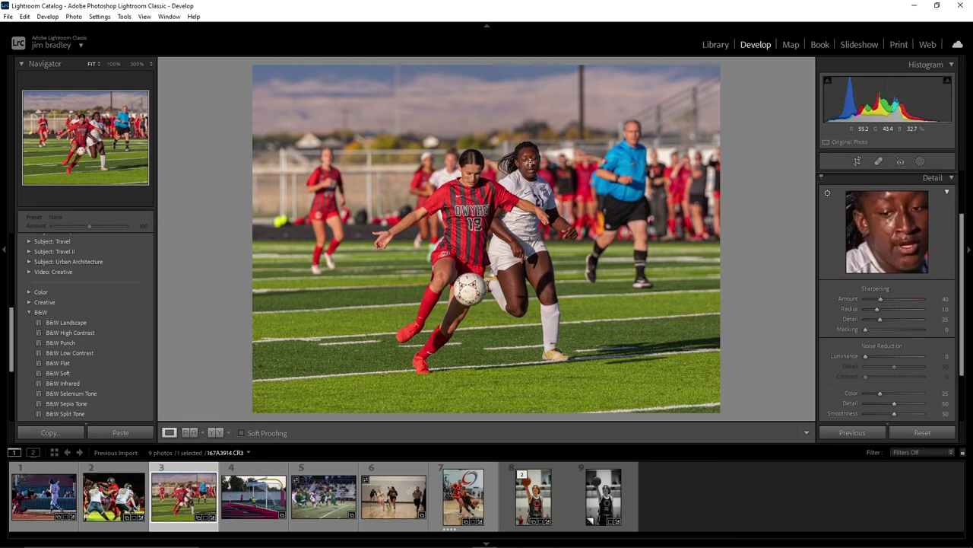
click(475, 174)
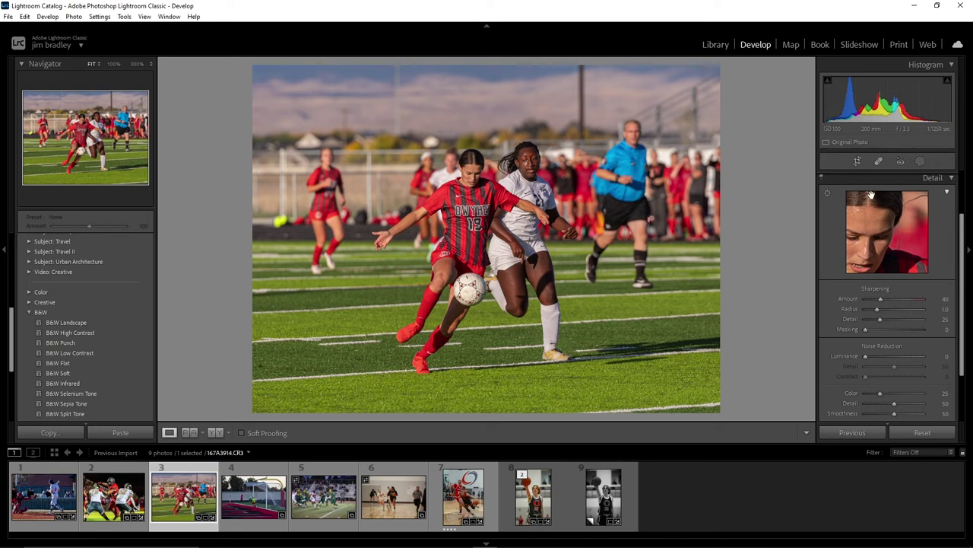
click(898, 298)
drag(898, 299, 902, 298)
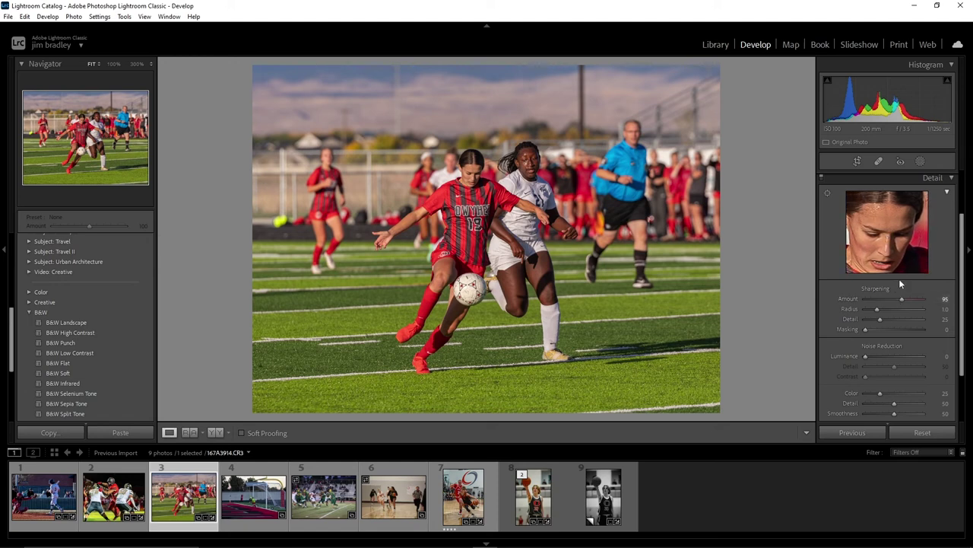
click(896, 310)
drag(902, 318, 915, 329)
alt+click(917, 329)
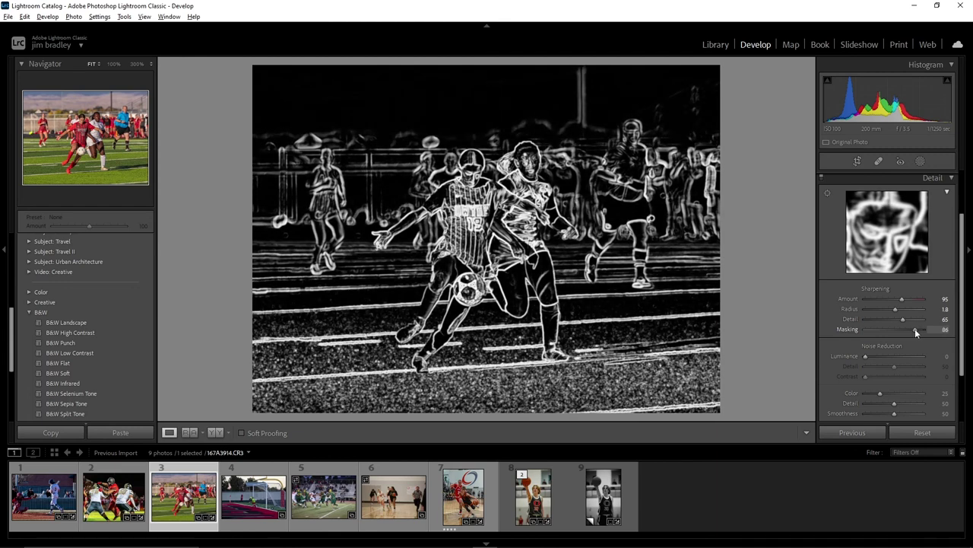
Step: Add luminance noise reduction of 6, checking the players' faces at 1:1
drag(864, 357, 866, 357)
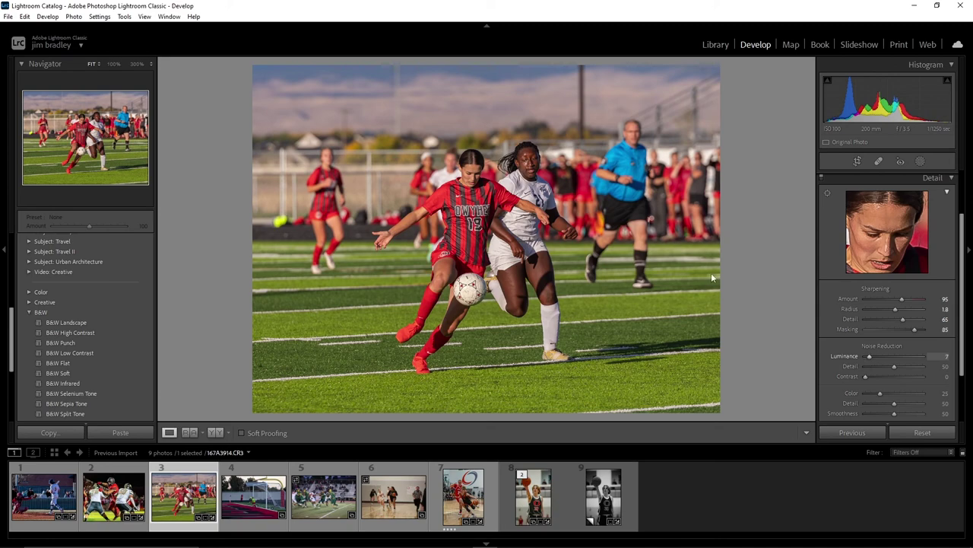
click(537, 175)
click(537, 162)
drag(537, 161, 624, 209)
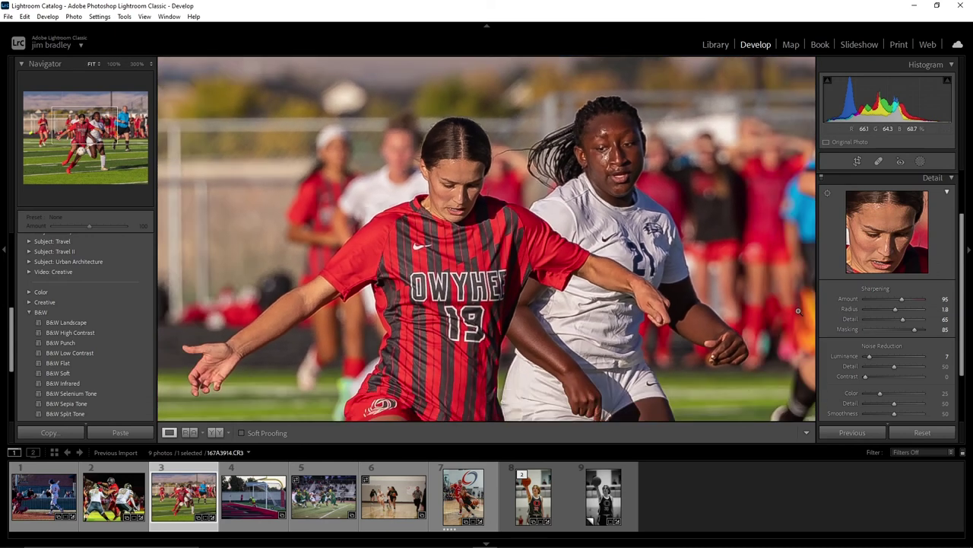
drag(624, 209, 798, 293)
mouse_move(869, 356)
mouse_down()
mouse_move(904, 356)
mouse_move(872, 360)
mouse_up()
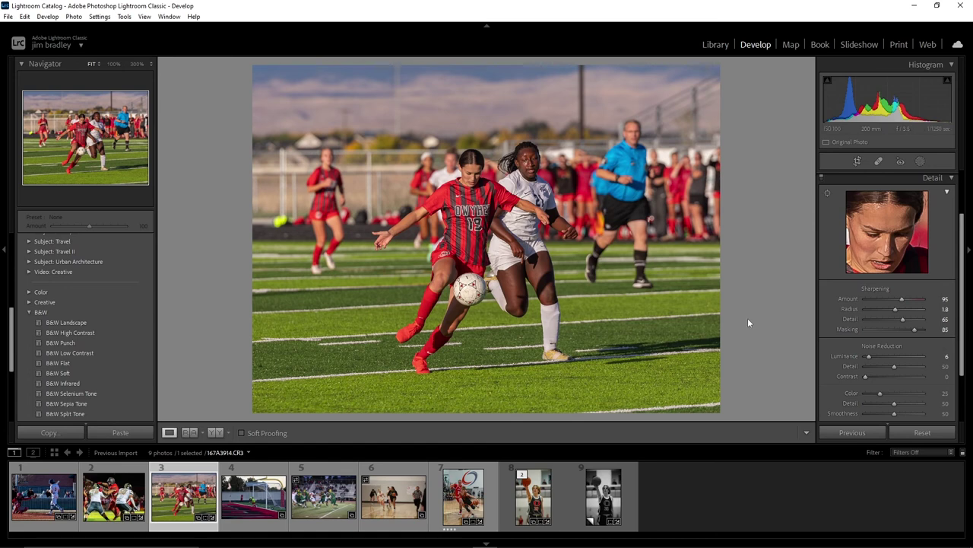
click(934, 178)
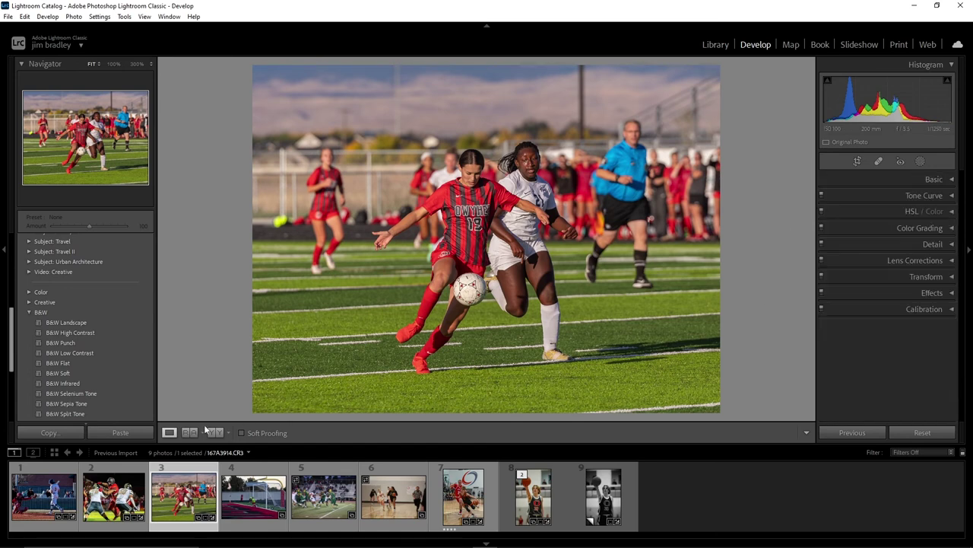
click(226, 433)
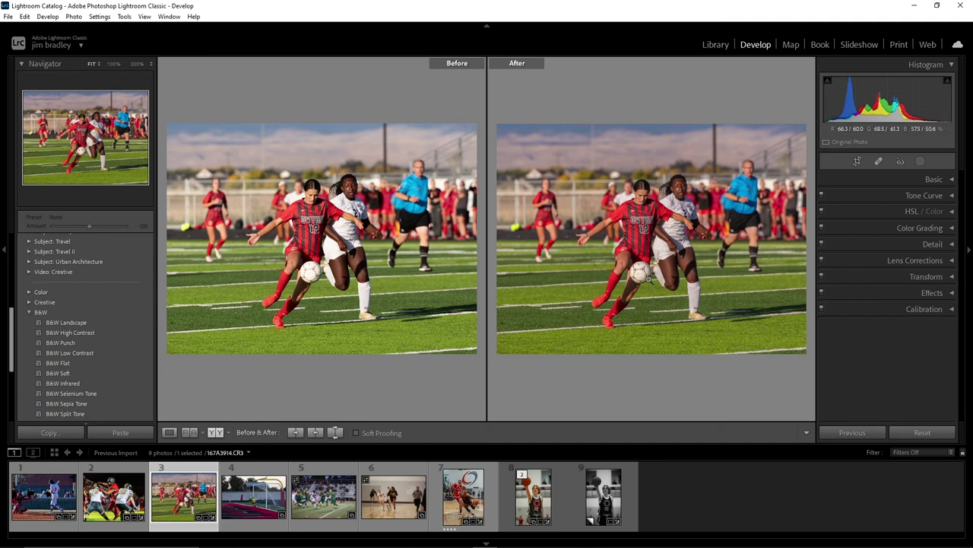
click(169, 432)
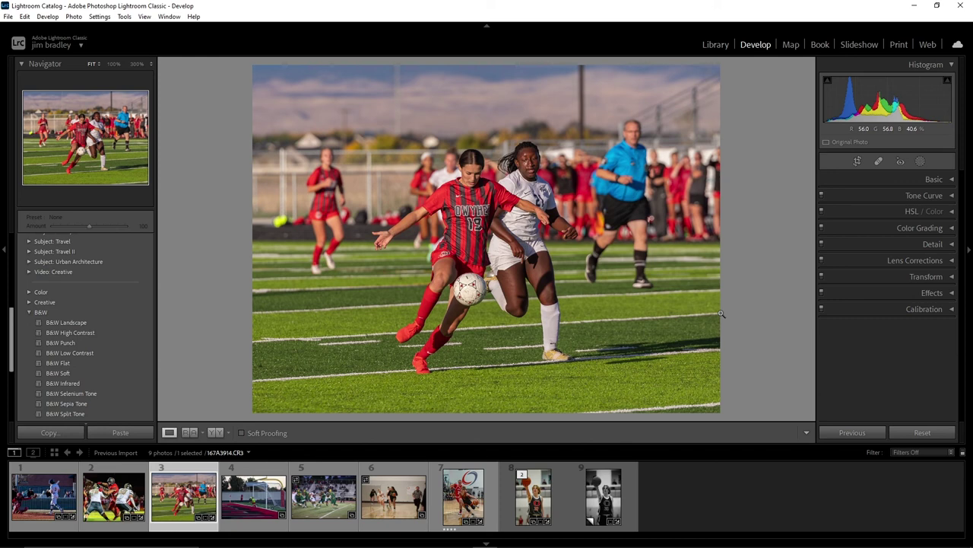
click(608, 495)
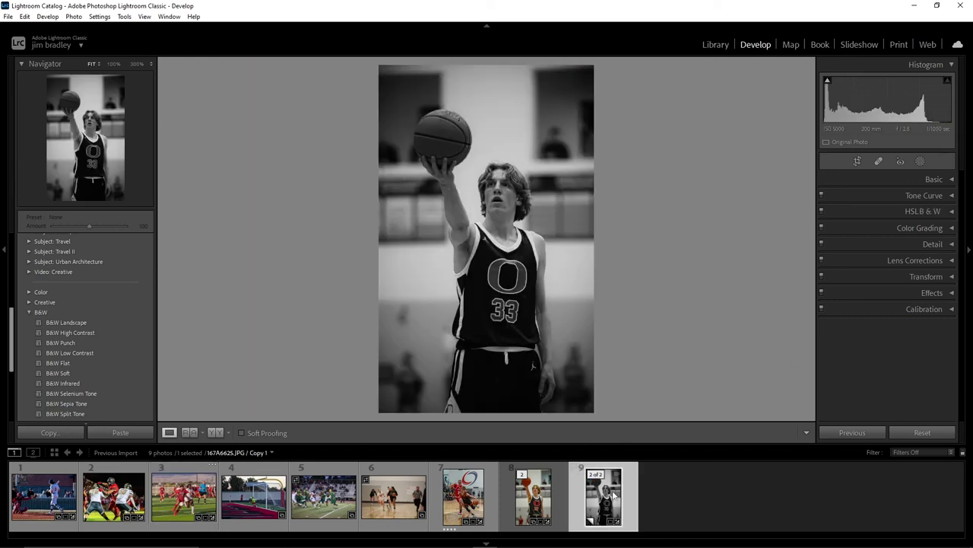
click(538, 502)
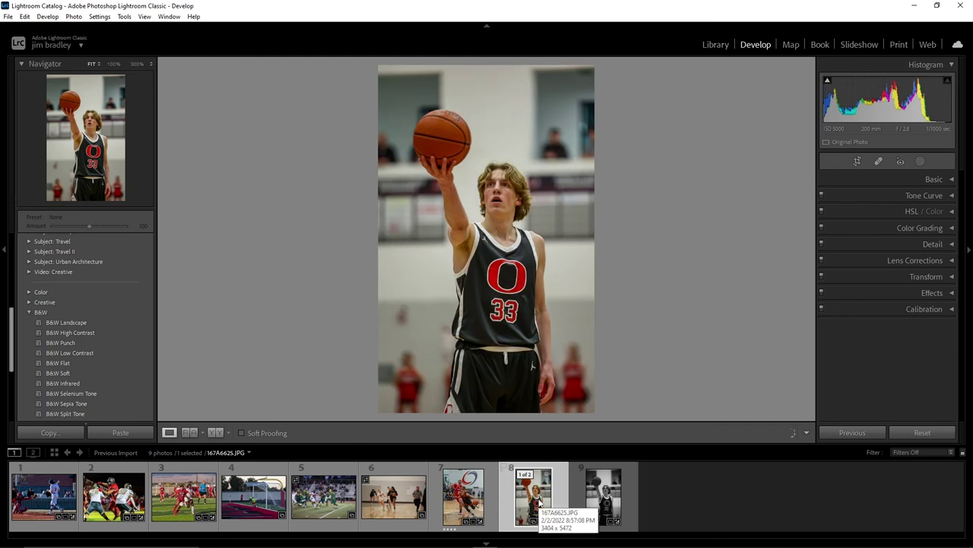
click(466, 502)
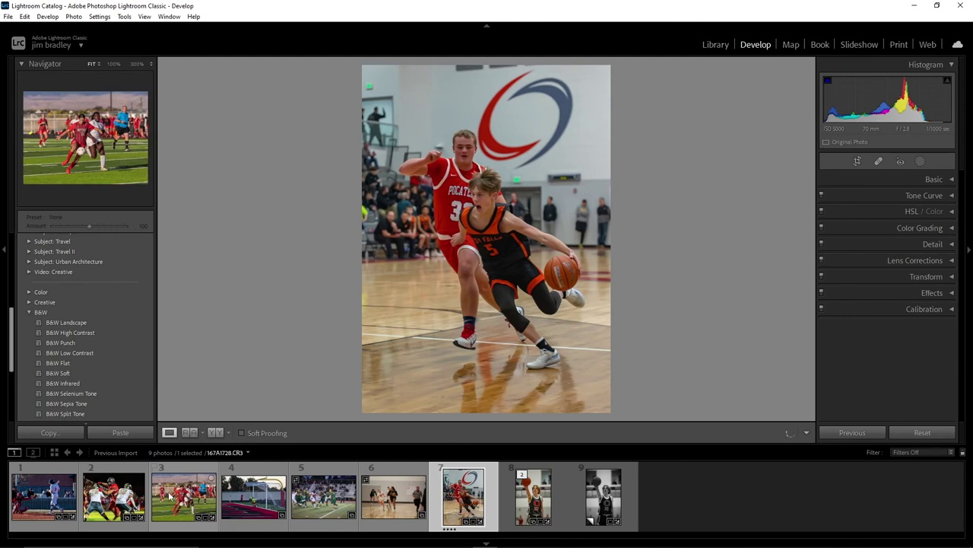
click(59, 498)
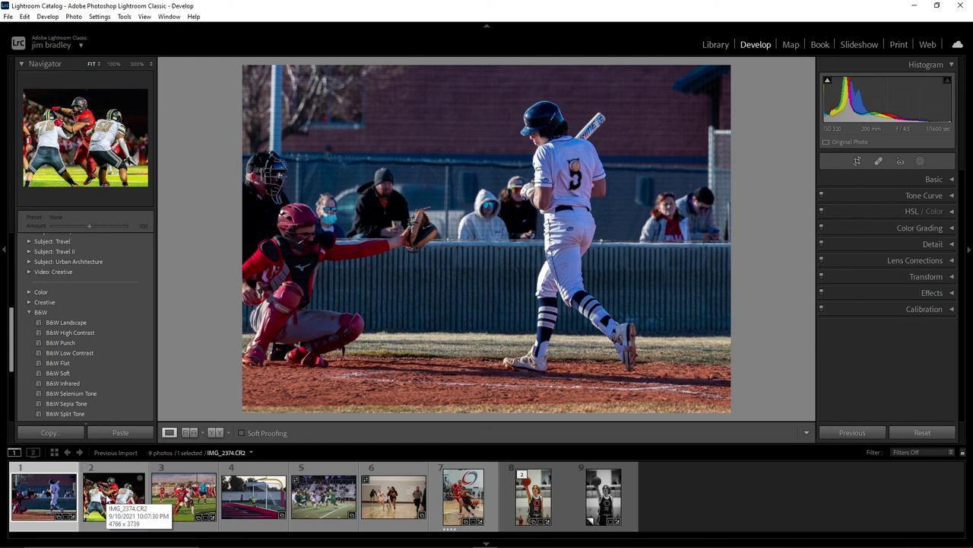
click(113, 498)
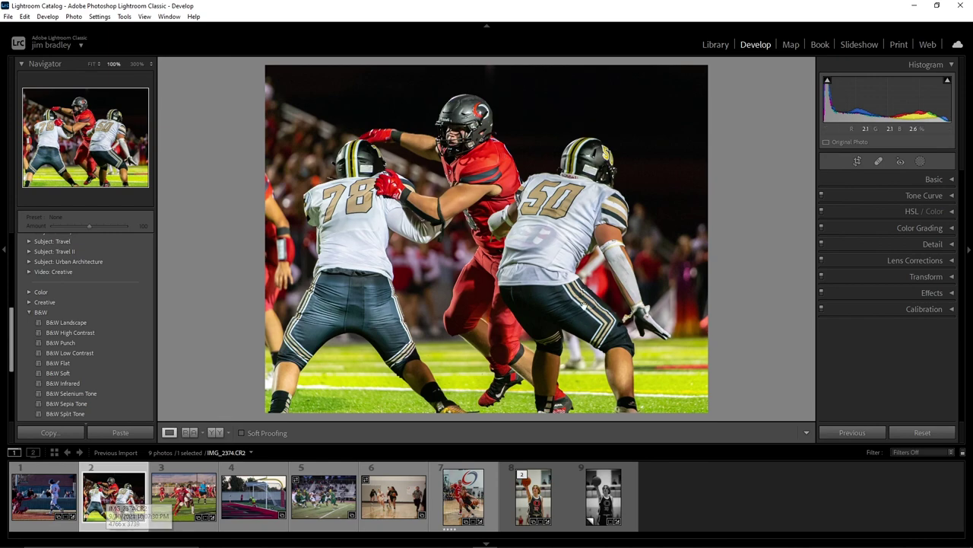
click(444, 146)
click(443, 263)
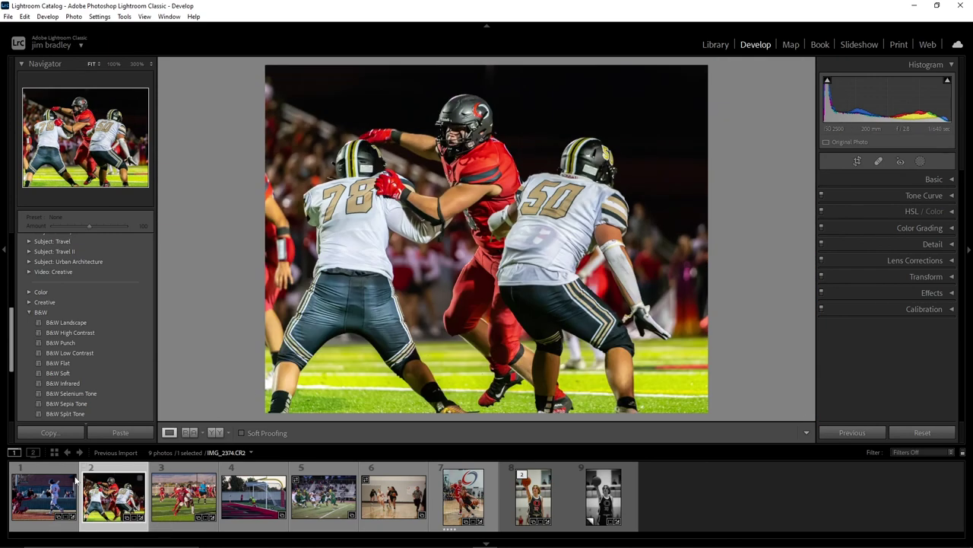
key(Left)
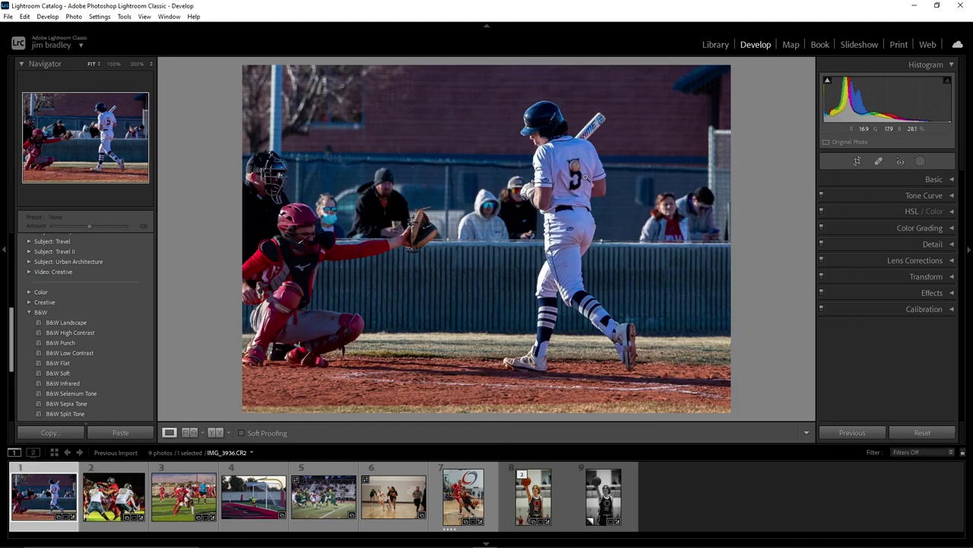
click(578, 160)
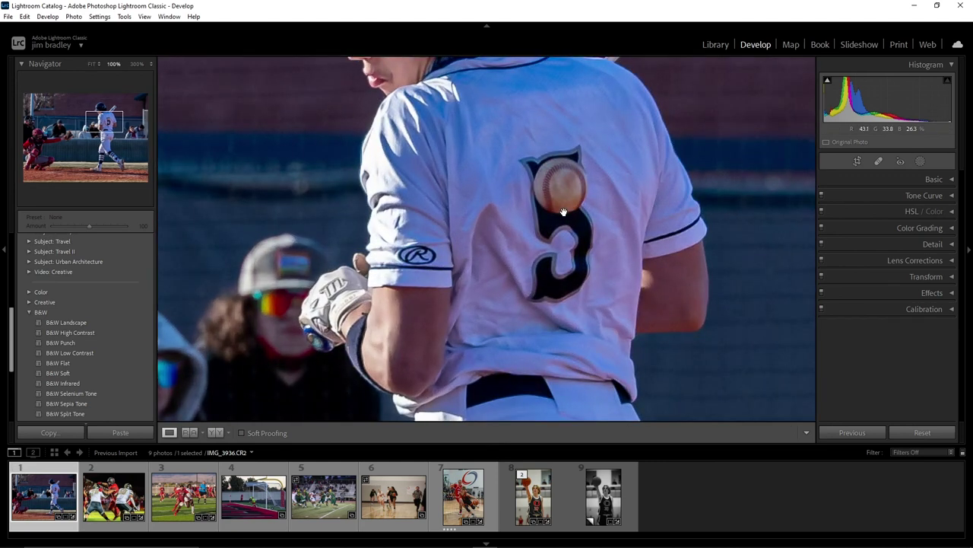
click(562, 212)
click(463, 495)
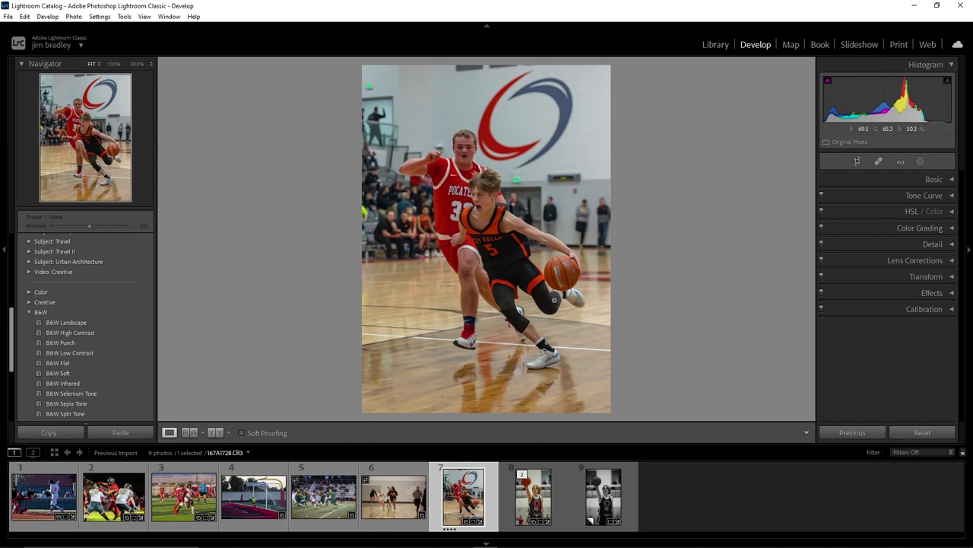
click(183, 495)
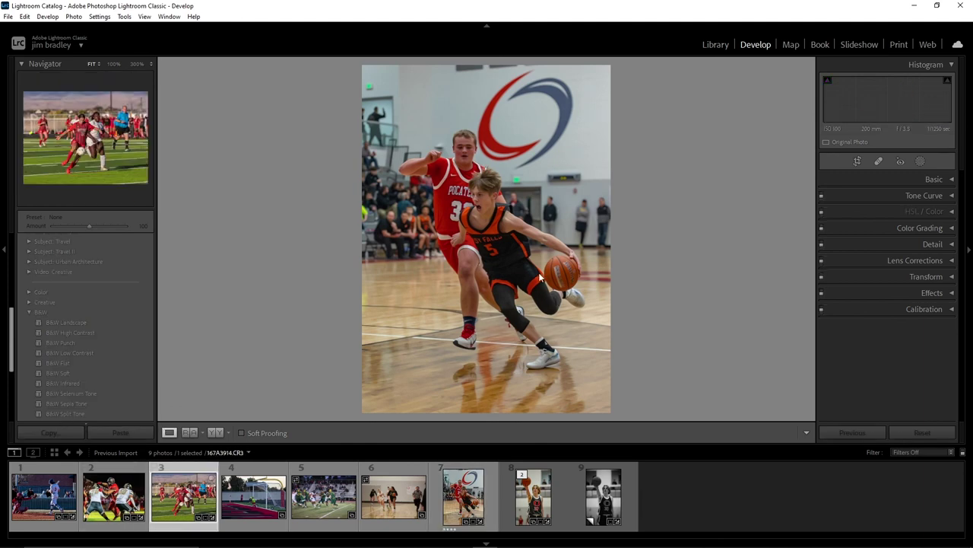